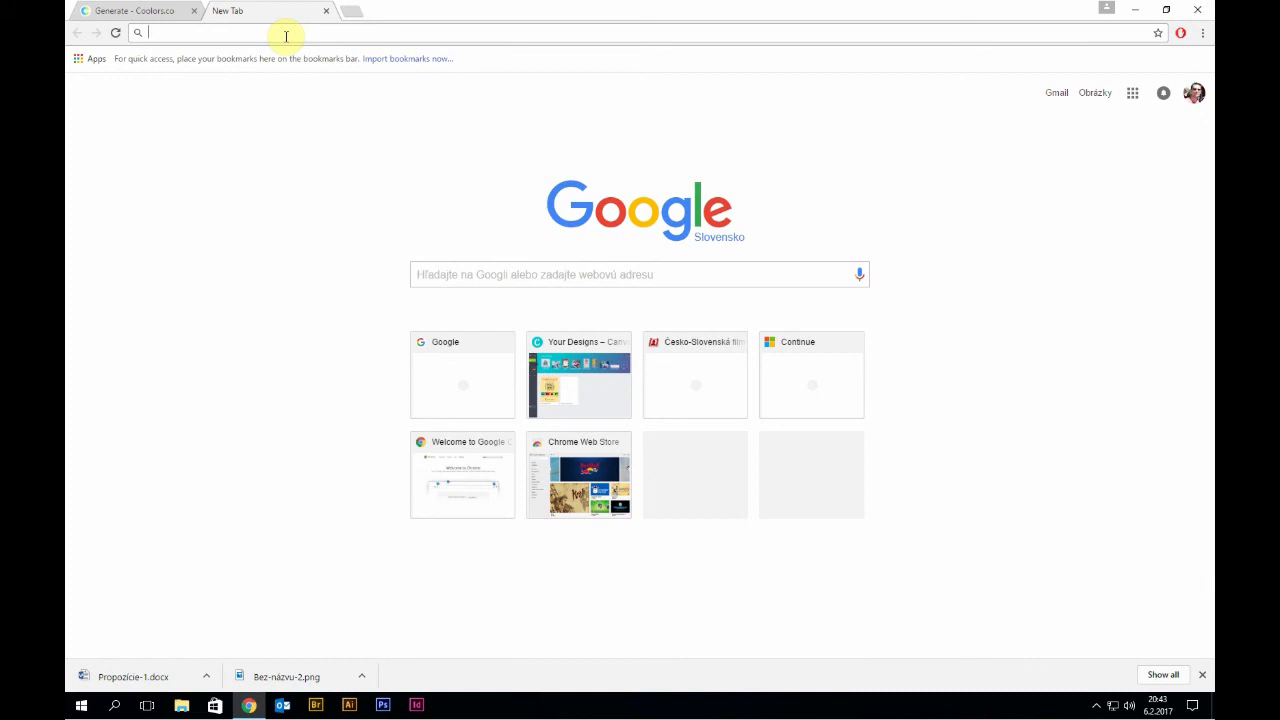
left_click(285, 36)
type("www.")
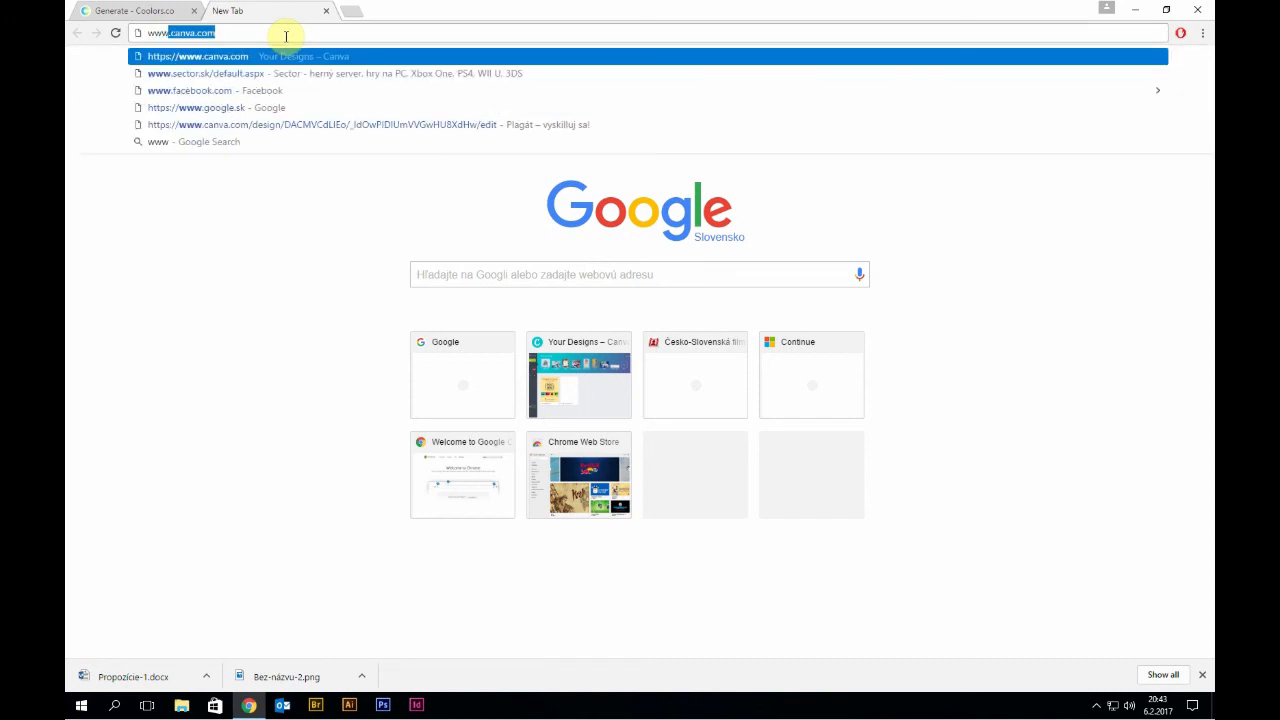
type("can")
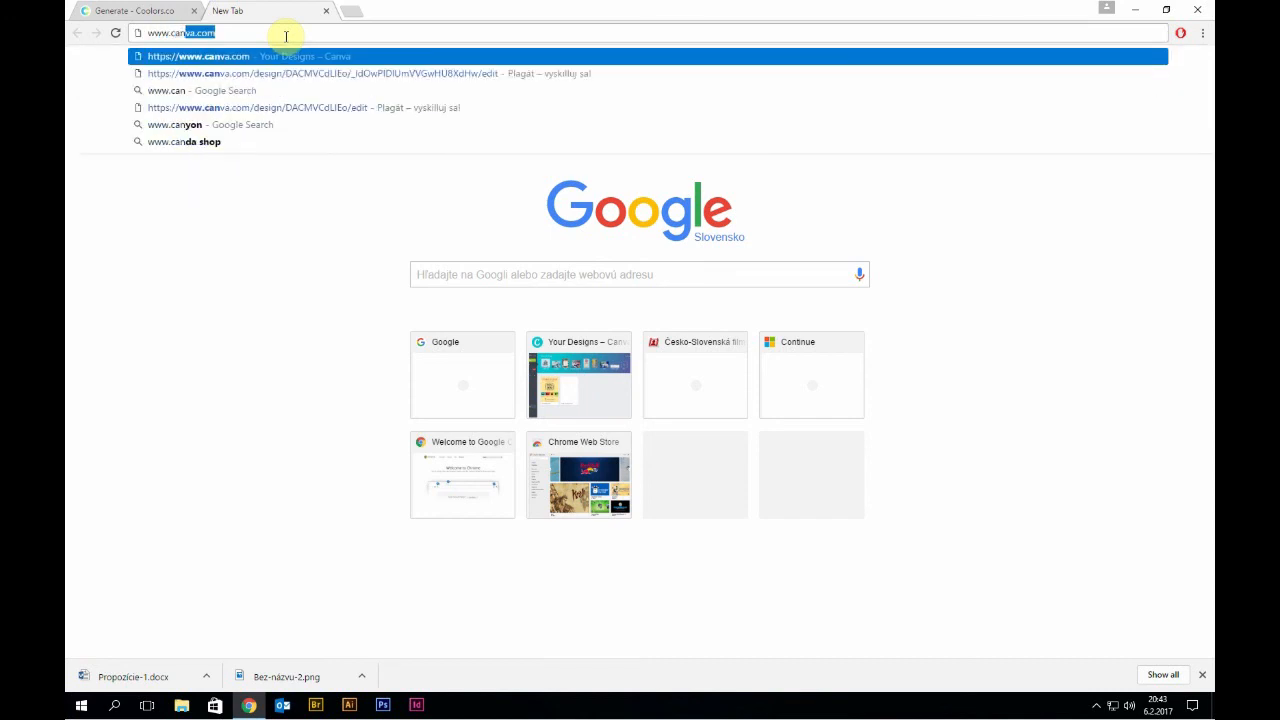
type("va.com")
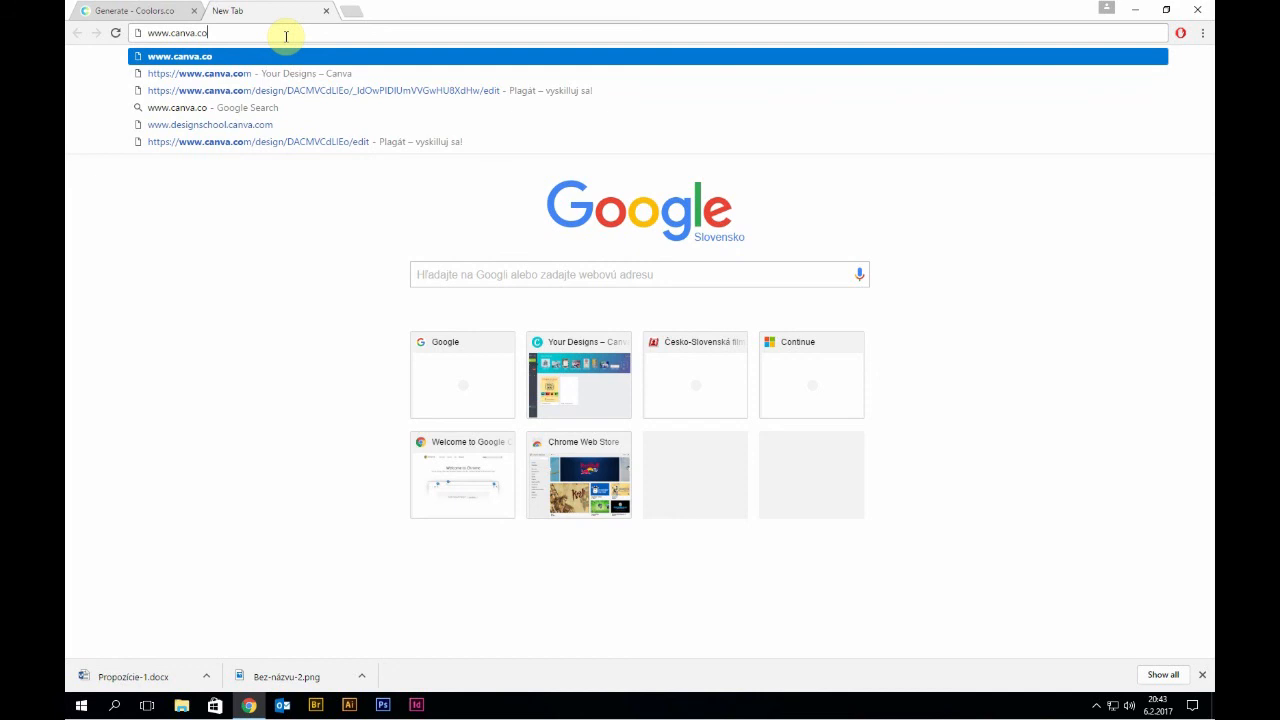
key("Return")
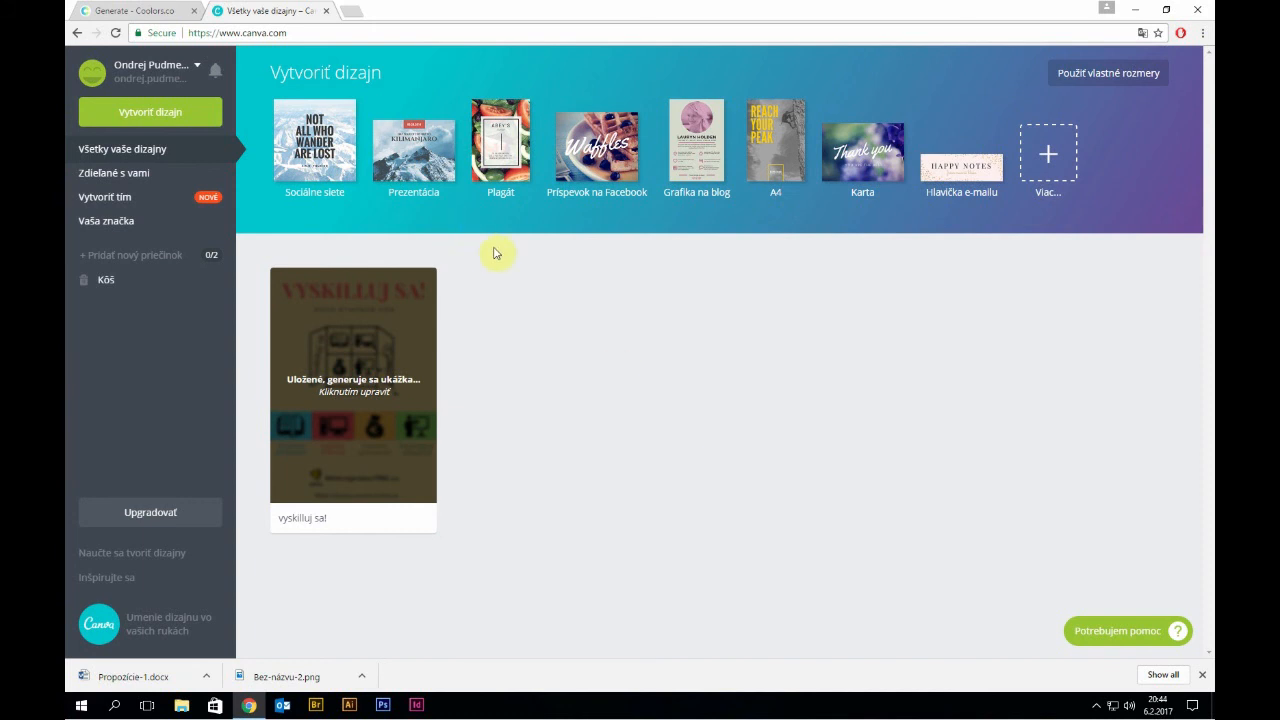
- In the account settings, review the available languages and save the account language as Slovenčina (Slovenská republika)
left_click(196, 70)
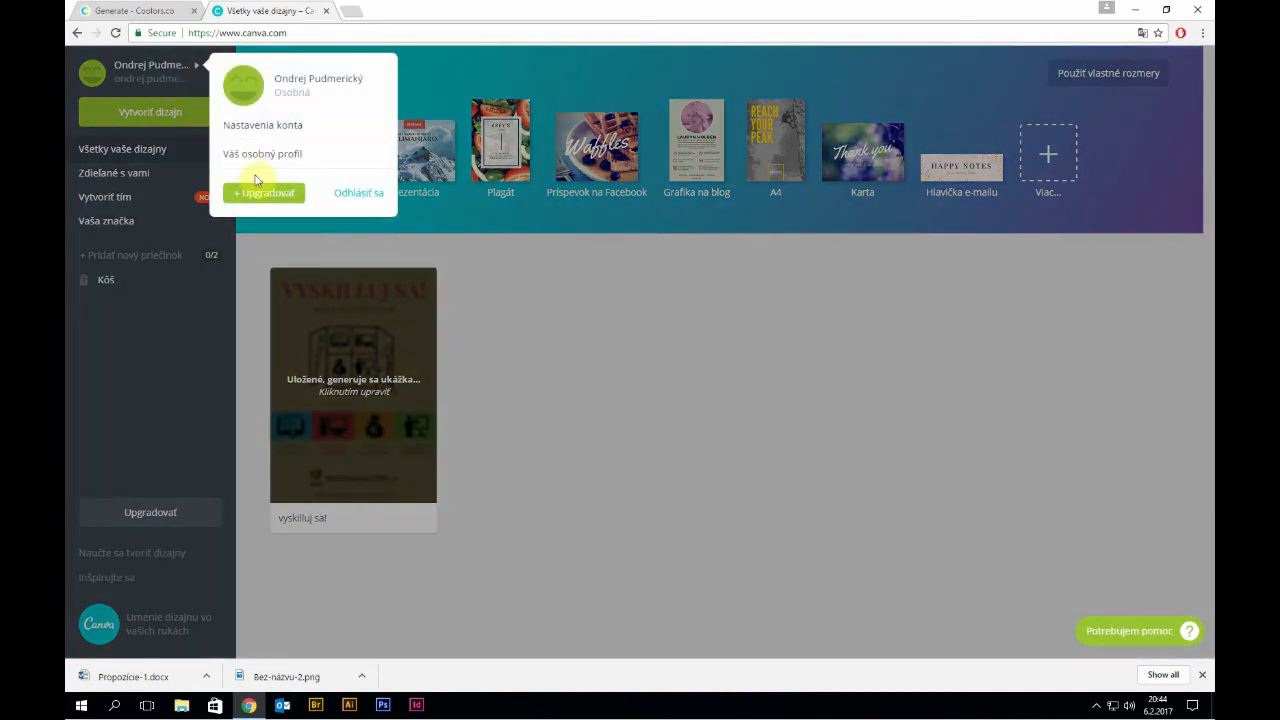
left_click(273, 128)
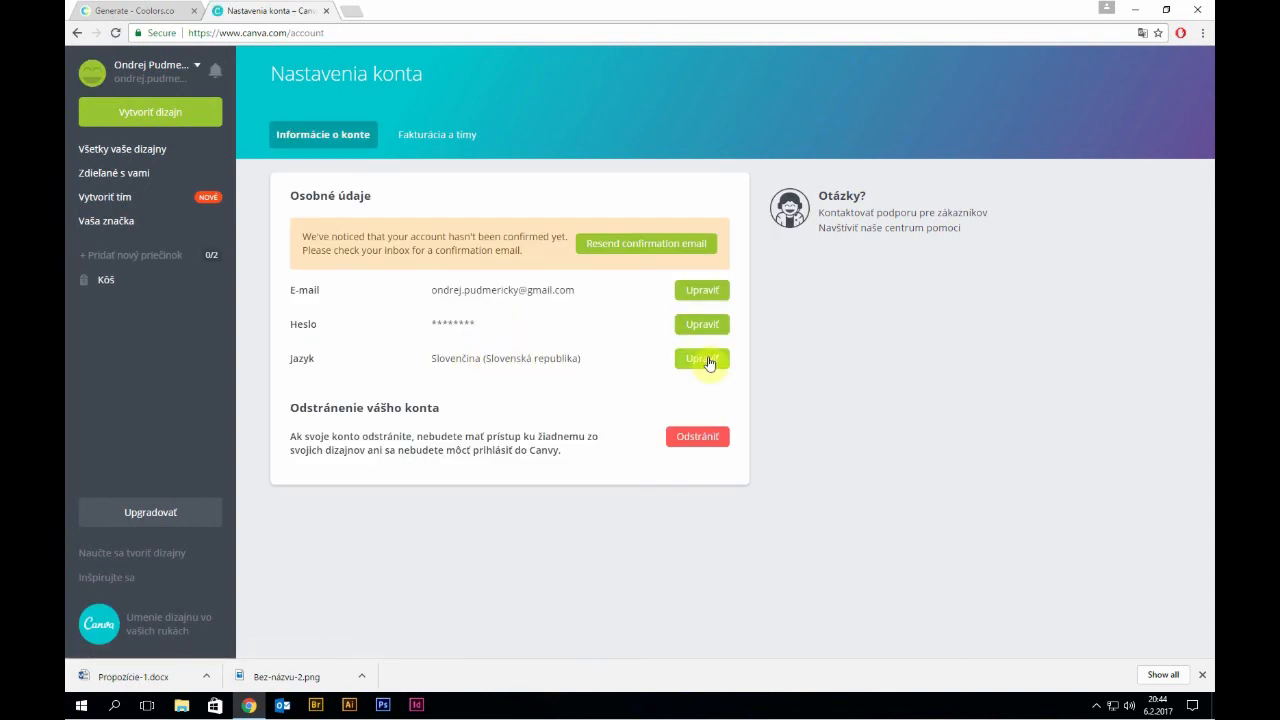
left_click(710, 359)
left_click(531, 372)
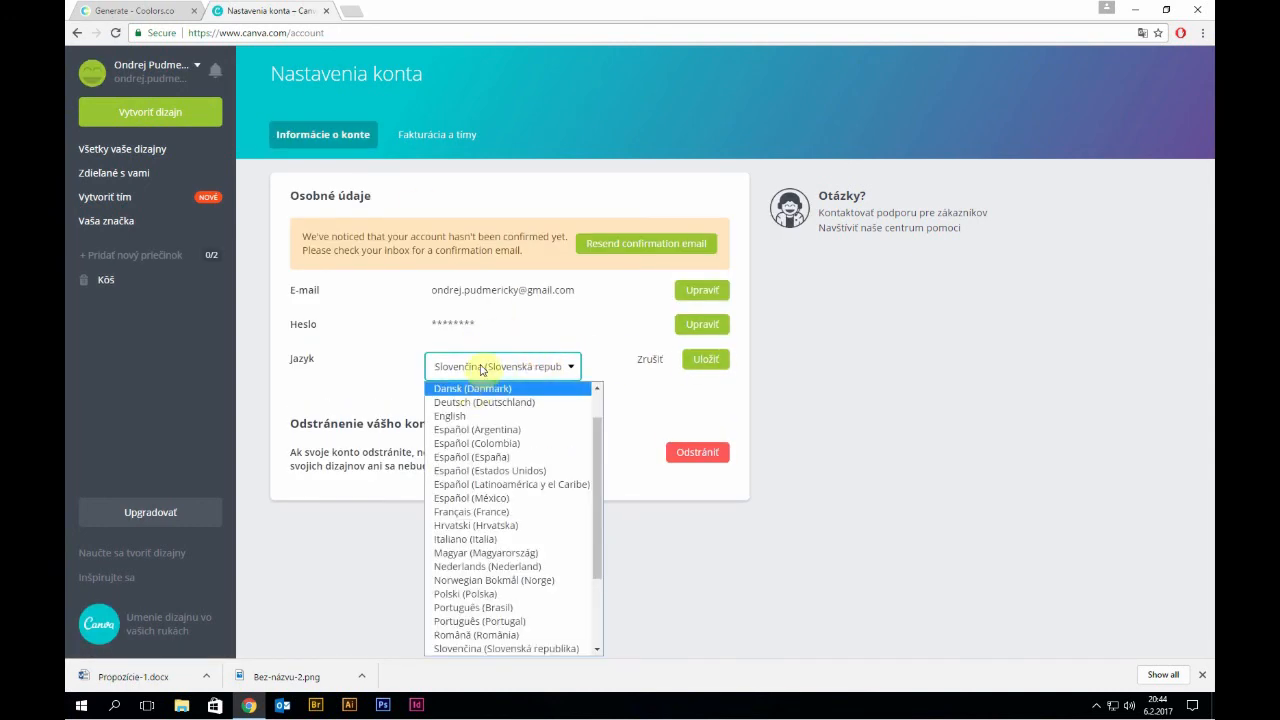
left_click(704, 359)
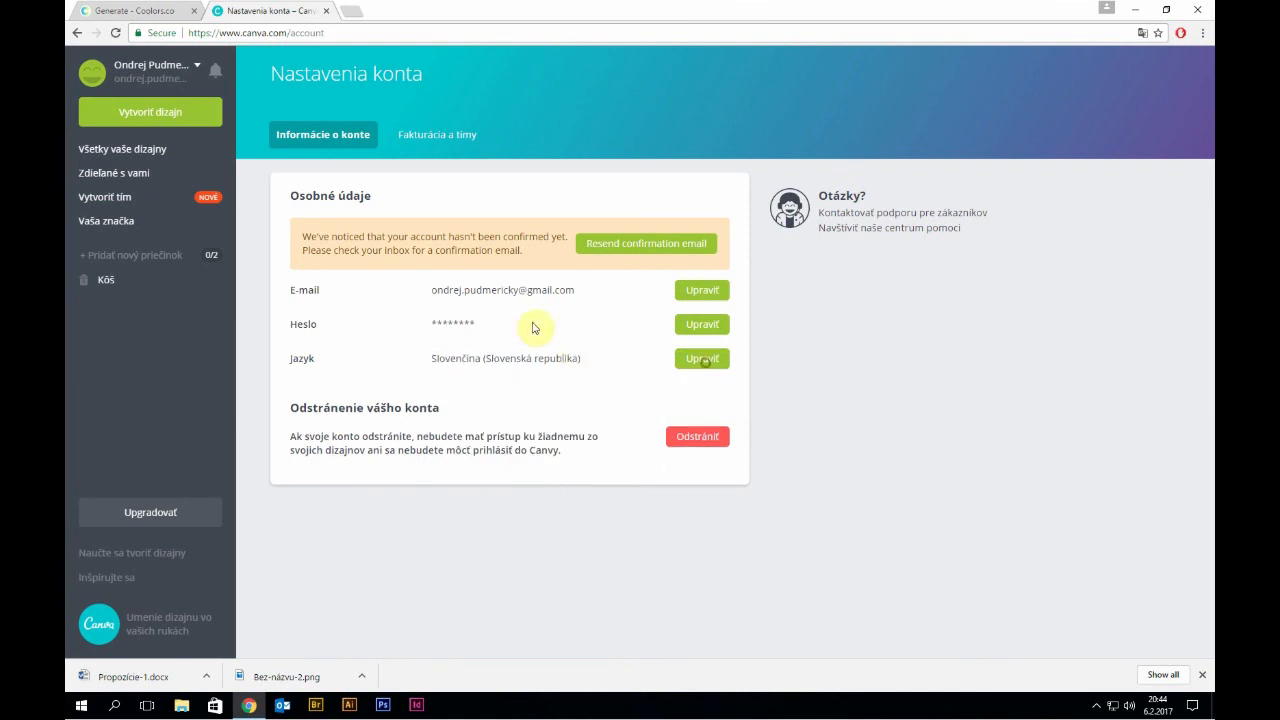
- Return to all designs, create a new Plagát design and apply the free "The Way We Get By" layout
left_click(142, 150)
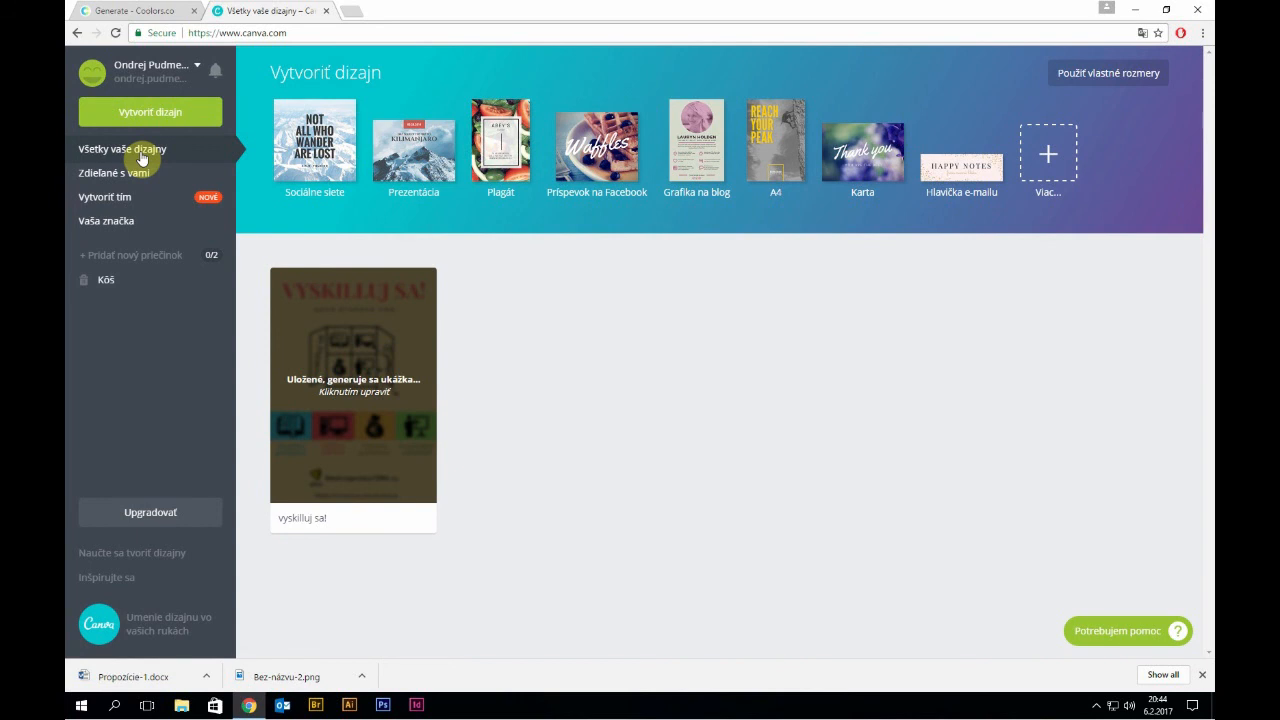
left_click(510, 168)
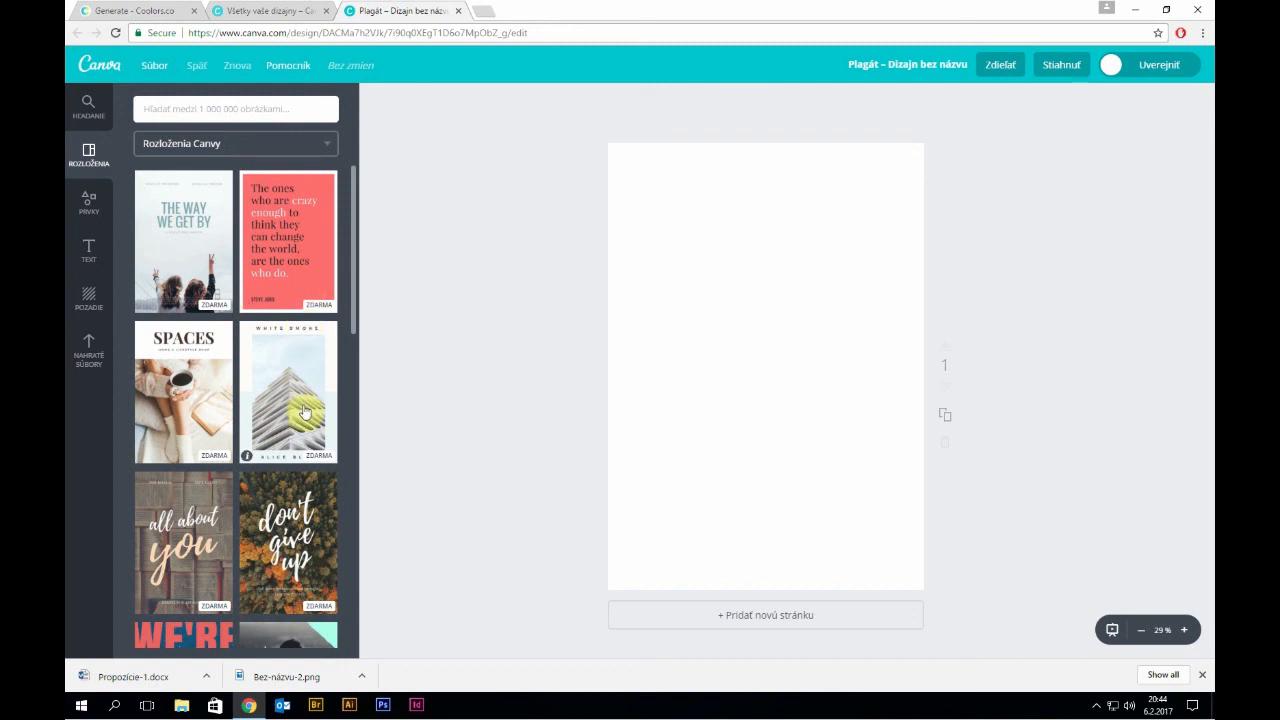
scroll(305, 412, "down", 1)
scroll(305, 412, "down", 7)
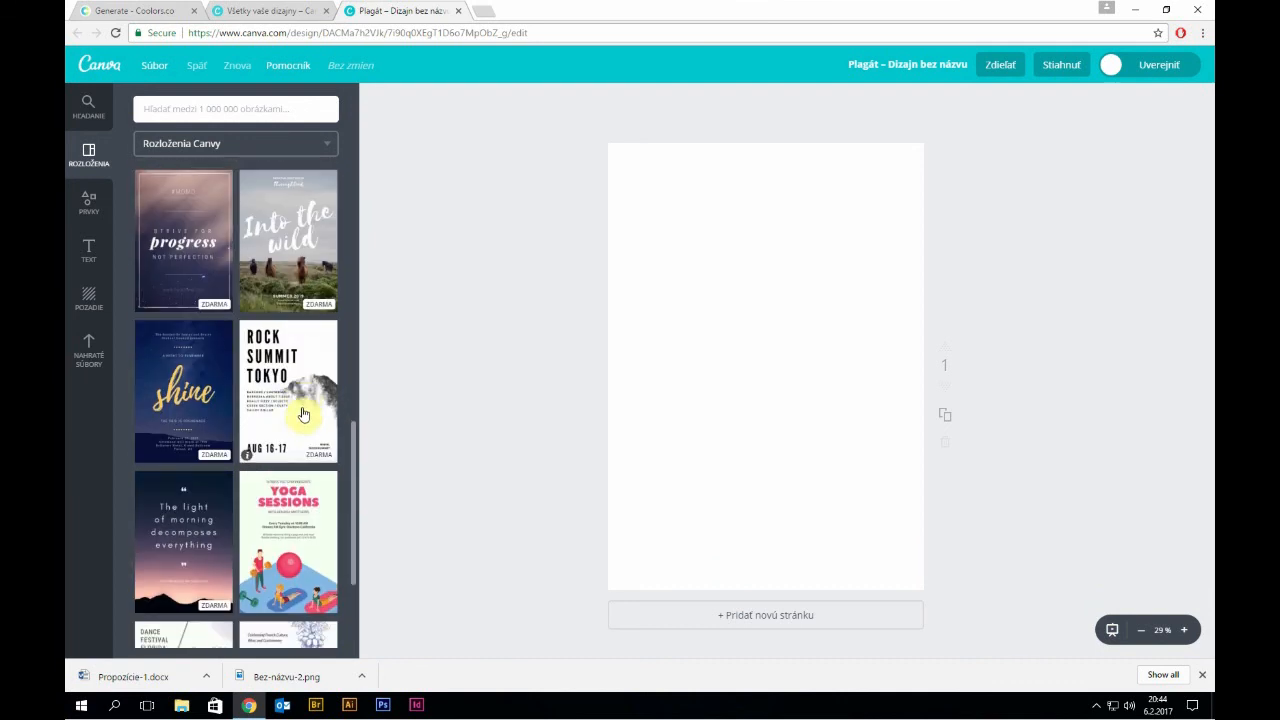
scroll(305, 412, "down", 5)
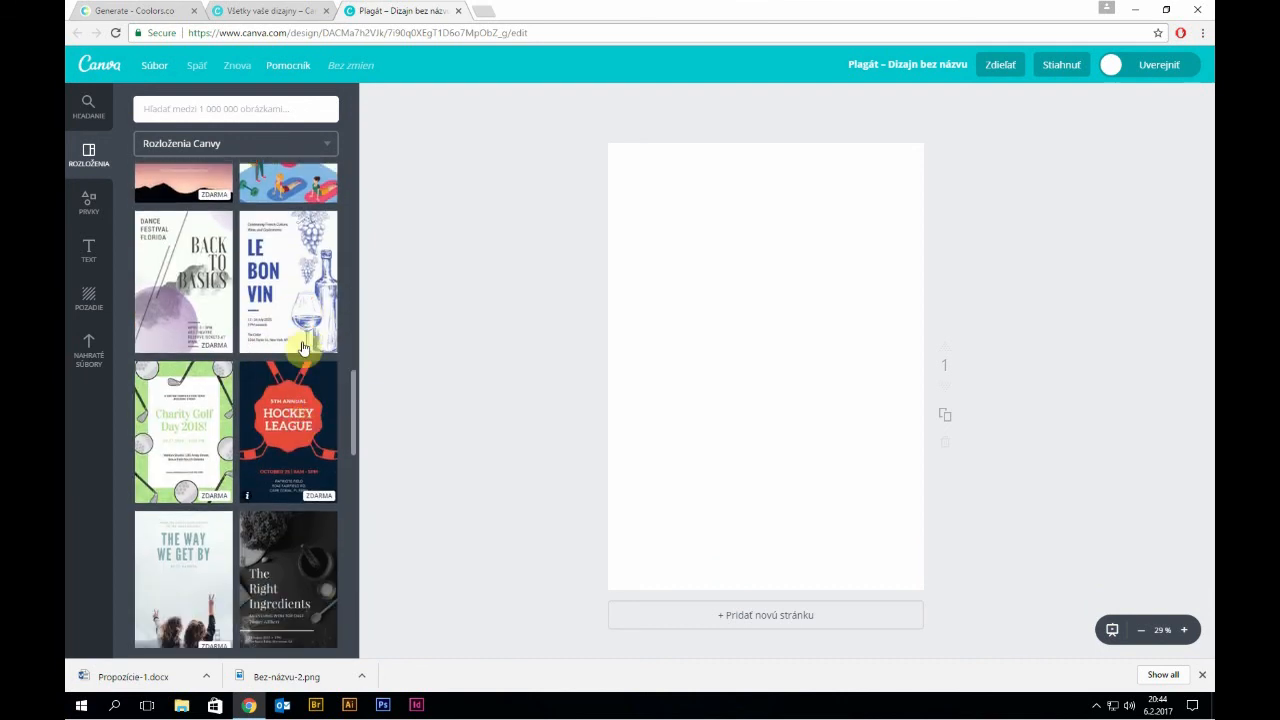
scroll(304, 325, "up", 12)
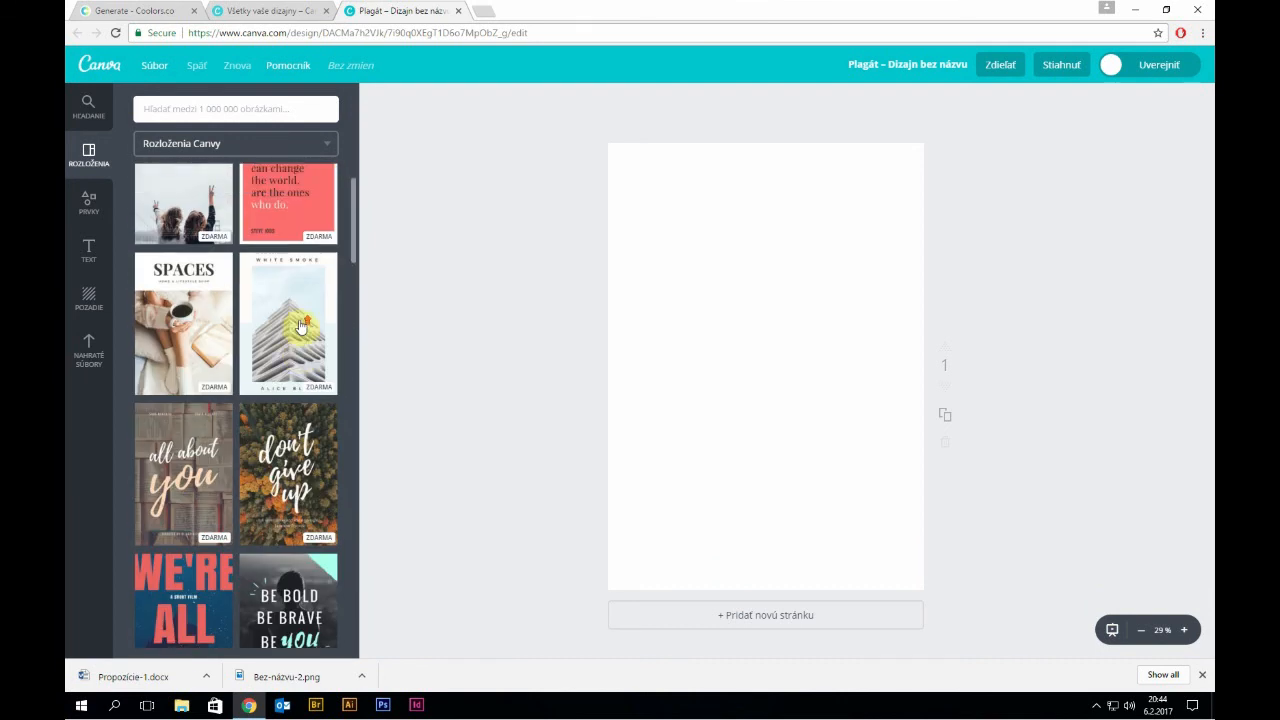
scroll(300, 325, "up", 1)
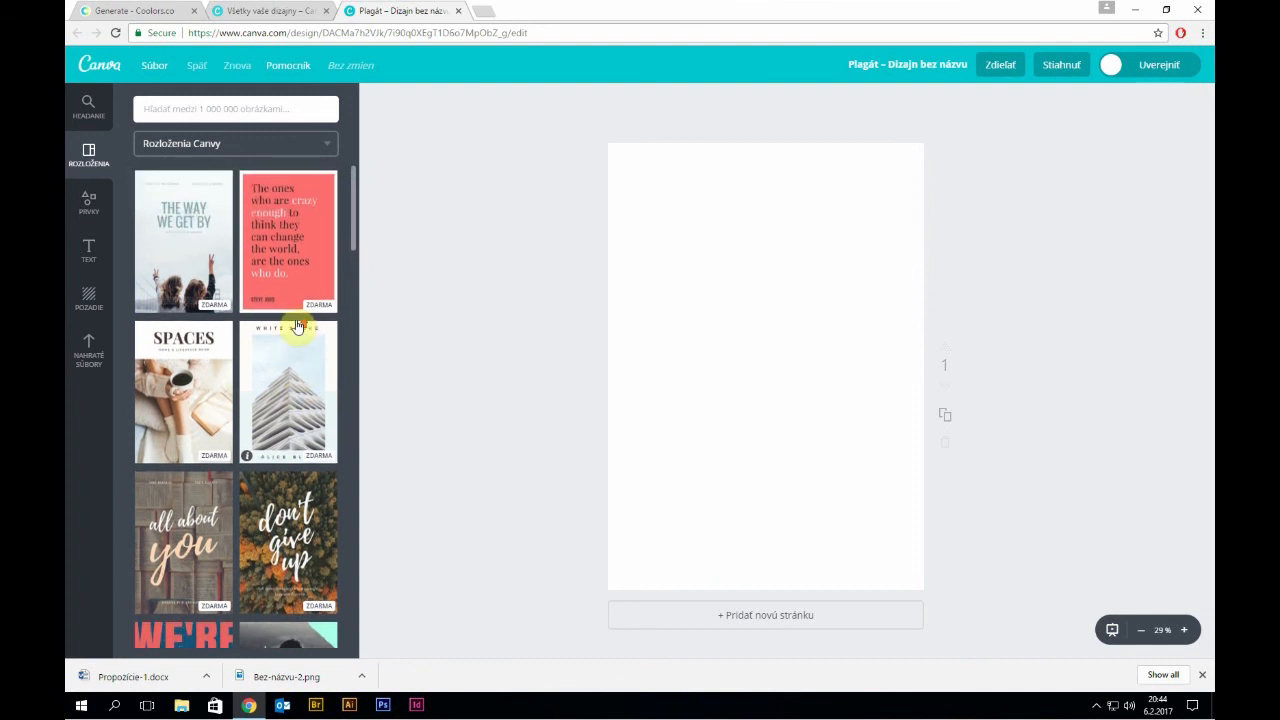
left_click(204, 245)
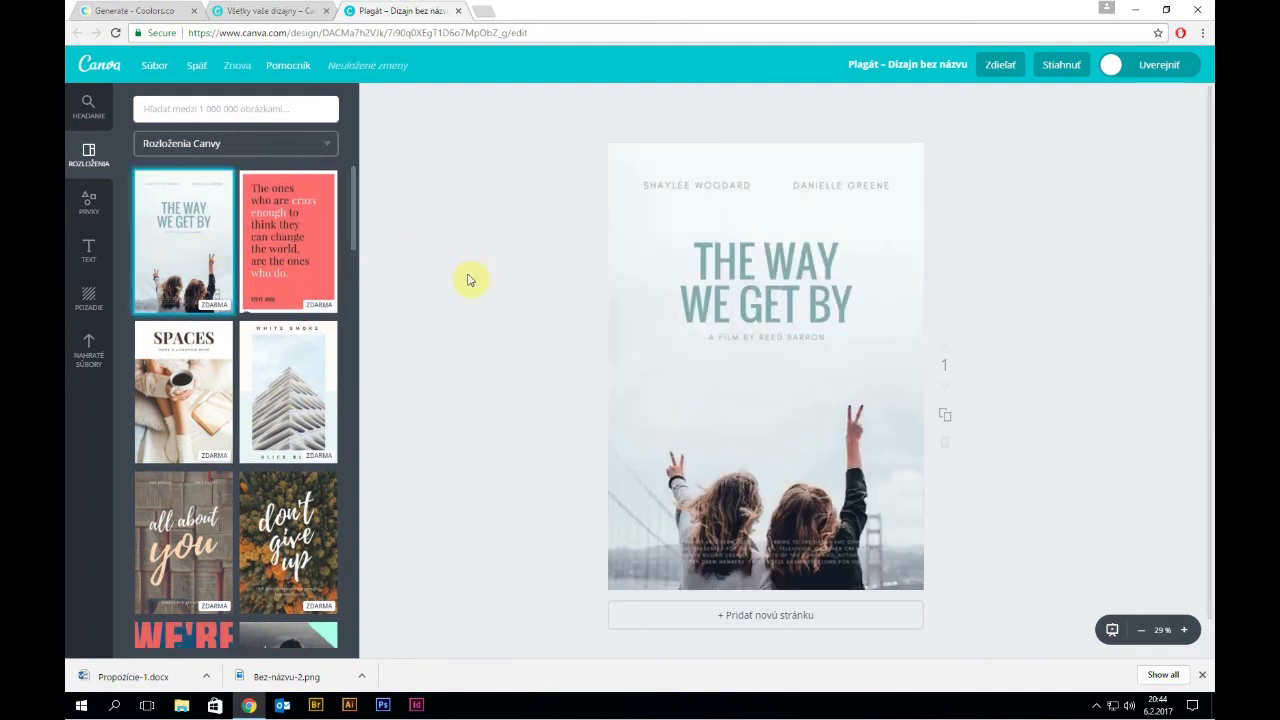
- Delete both person-name text boxes above the poster's title
left_click(713, 186)
left_click(816, 186)
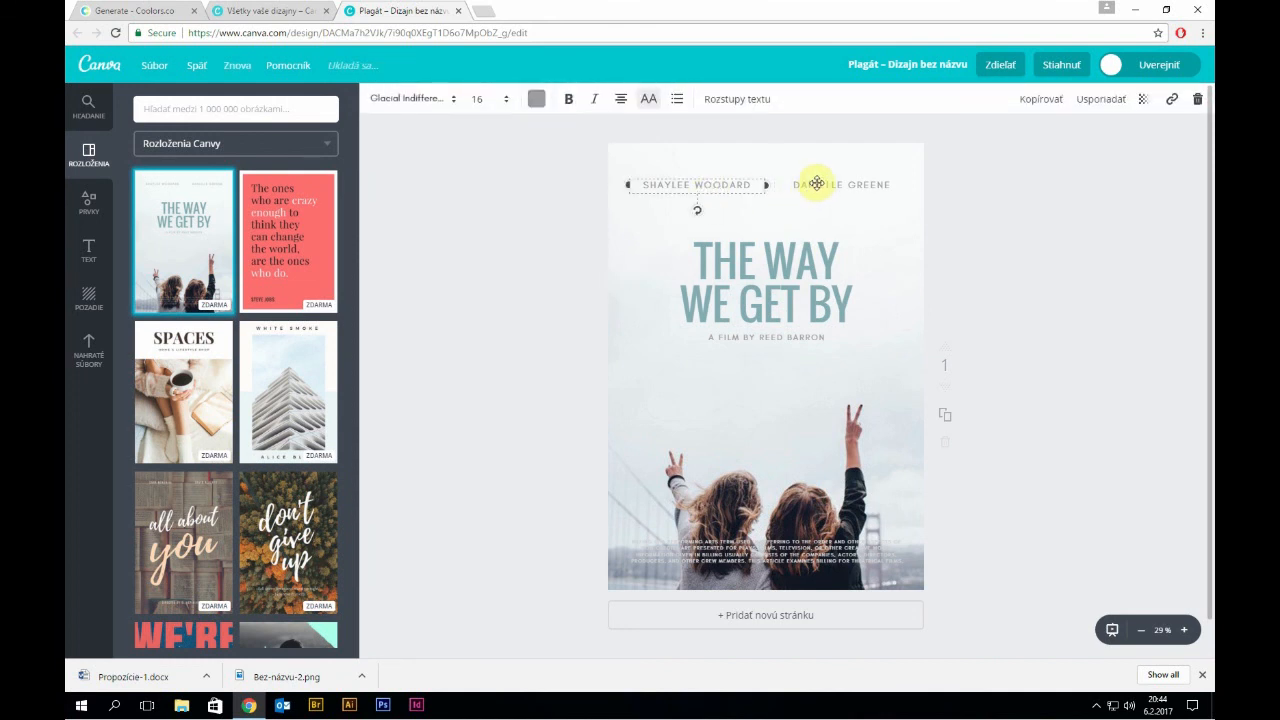
left_click(715, 184)
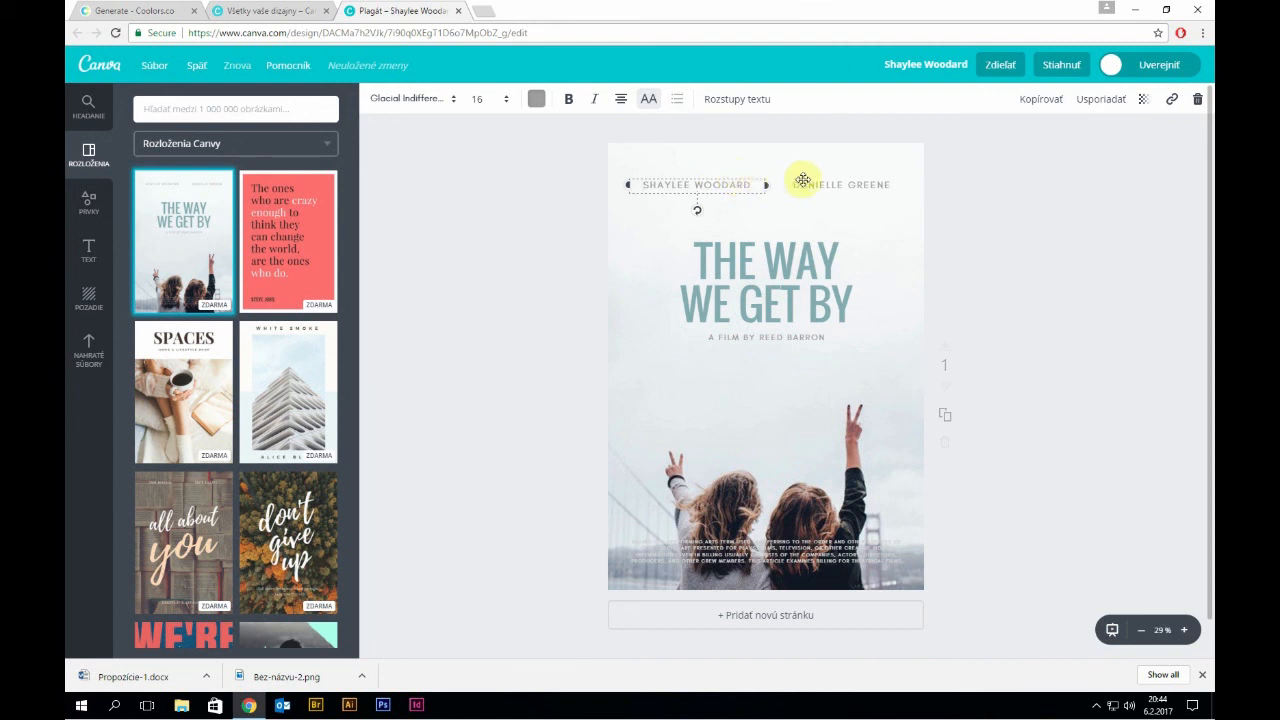
key("Delete")
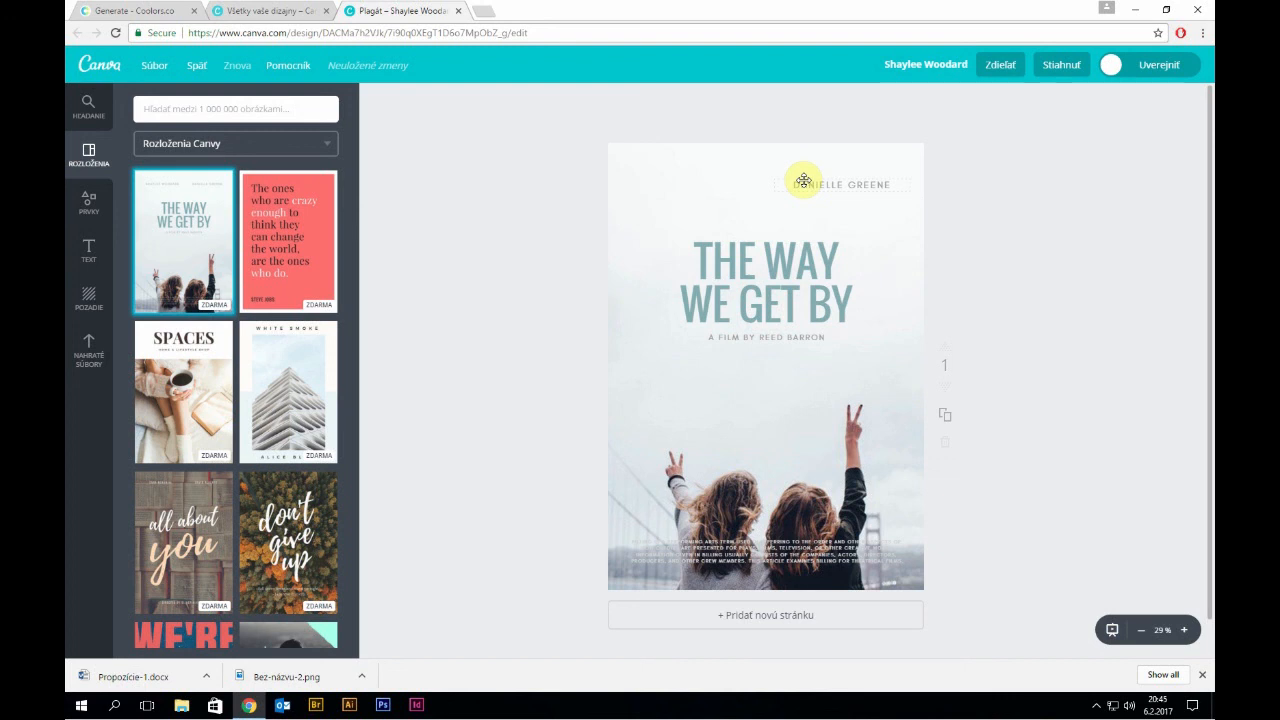
left_click(803, 181)
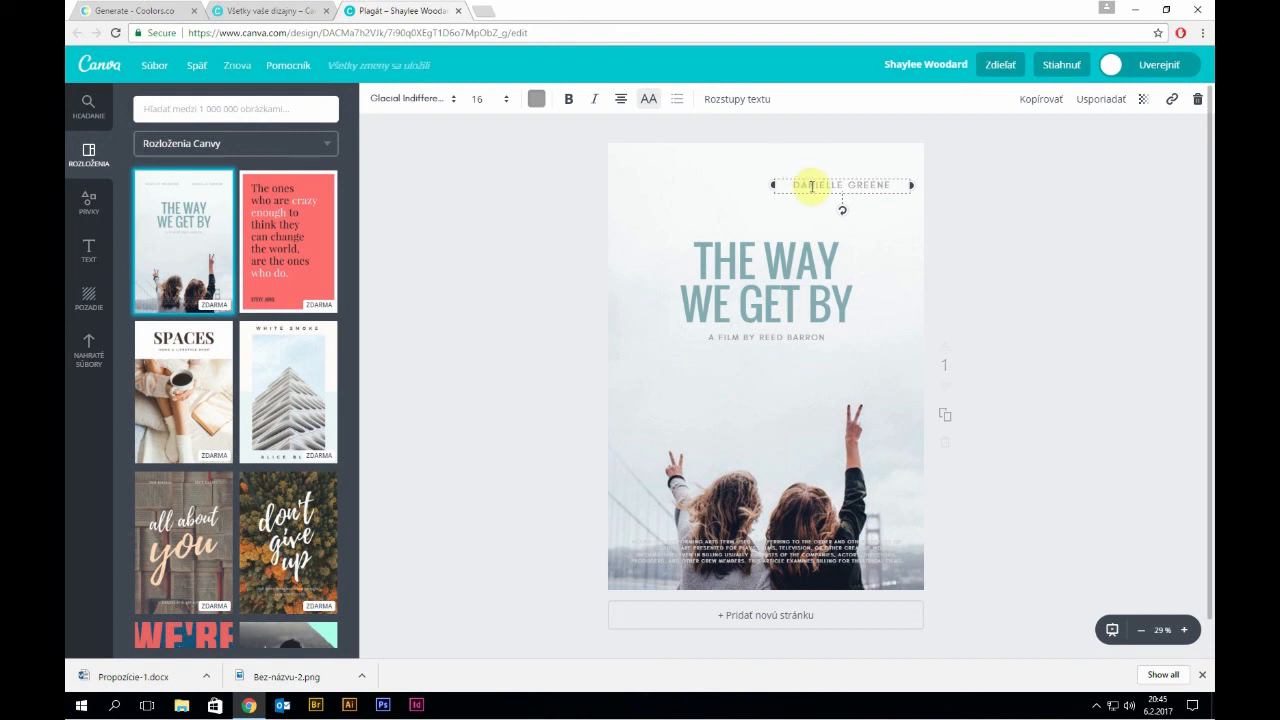
key("Delete")
- Move the poster's title up near the page's upper edge and replace its text with "VYSKILLUJ SA!"
left_click(760, 250)
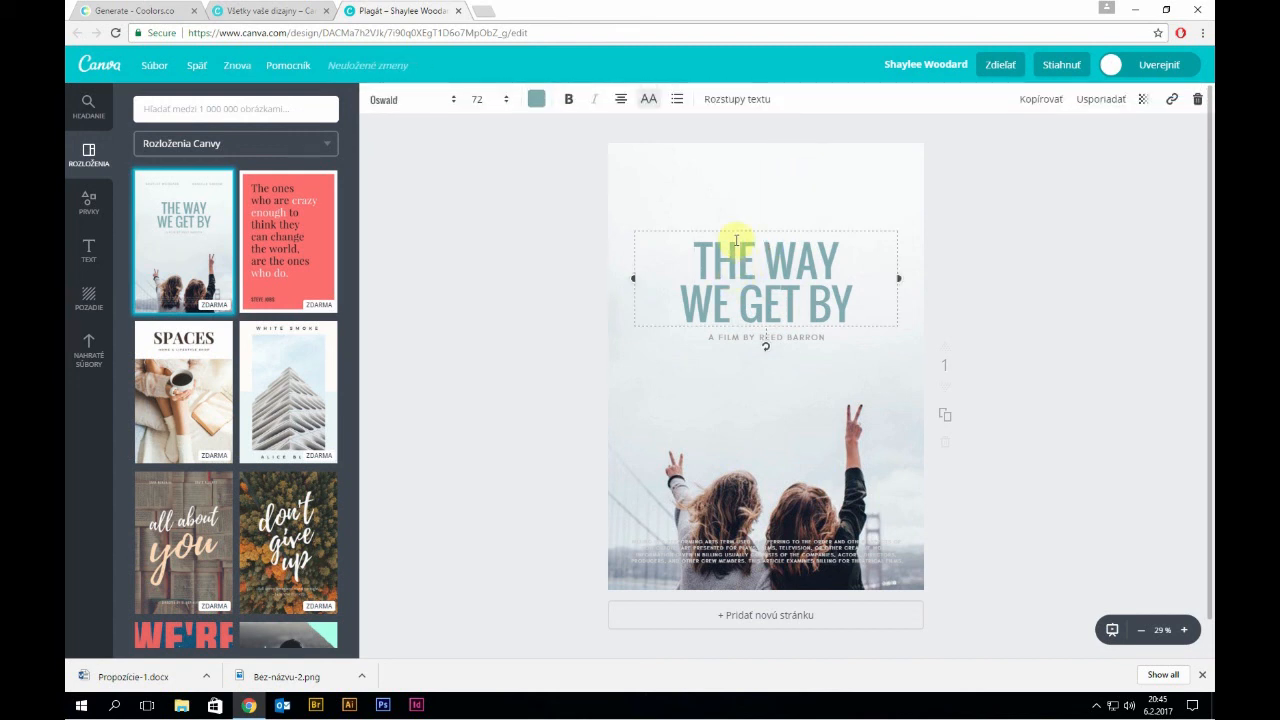
left_click_drag(740, 226, 737, 163)
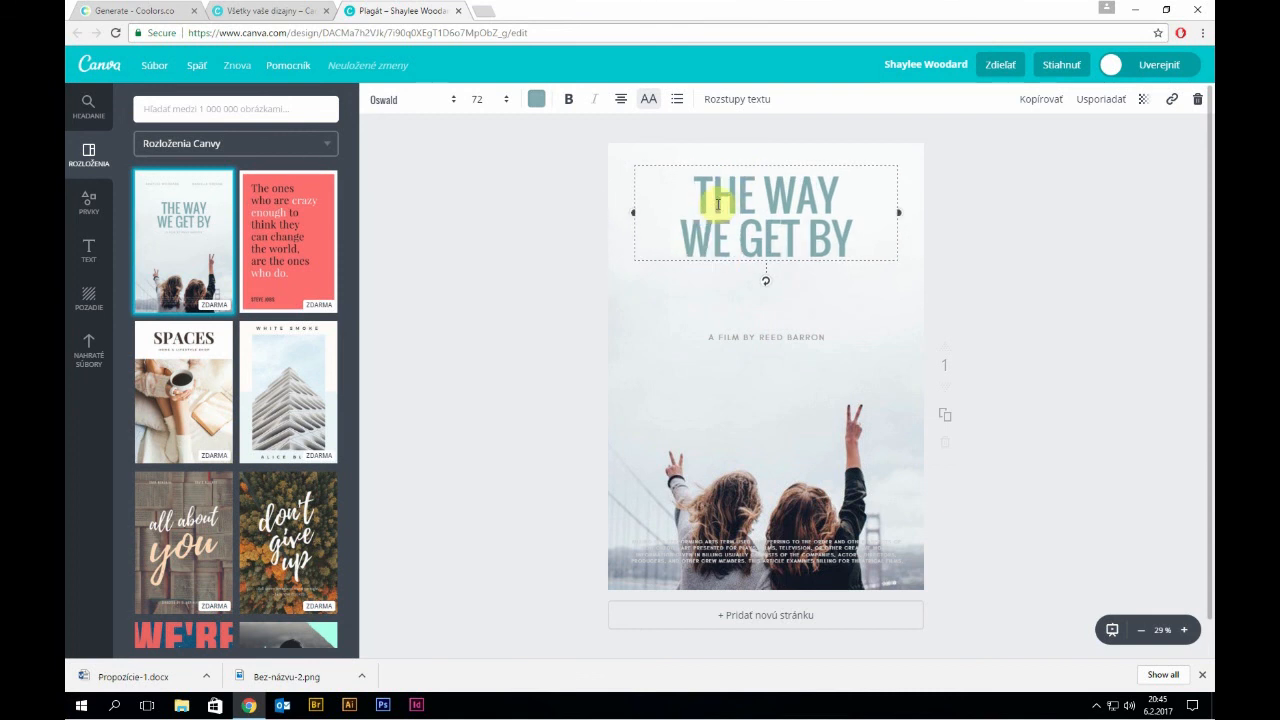
triple_click(717, 204)
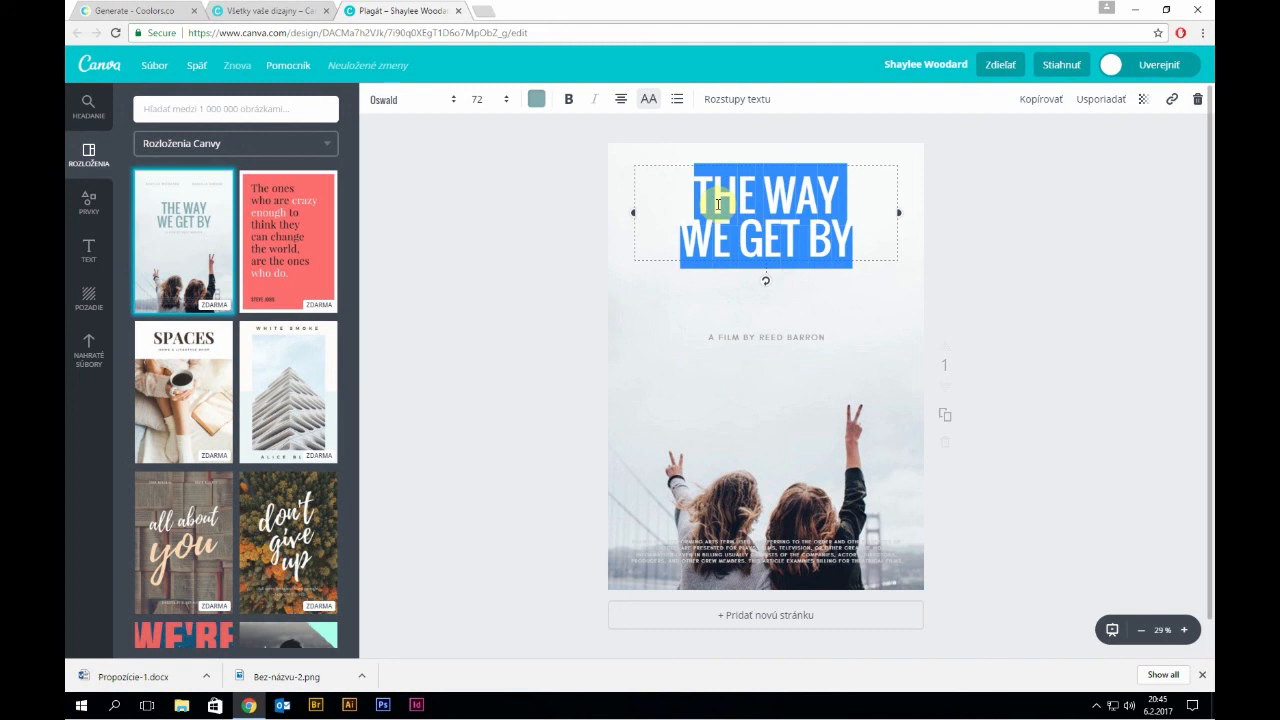
type("VYSKILLUJE")
key("BackSpace")
key("BackSpace")
type("J SA!")
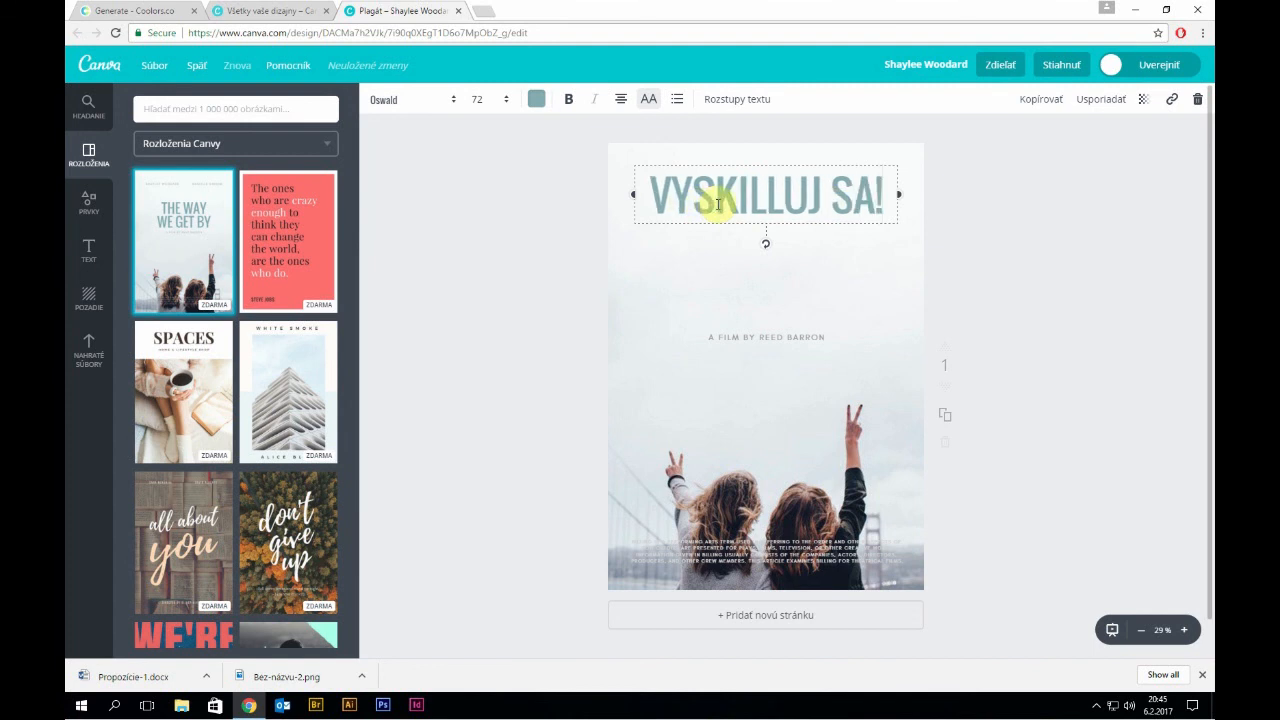
left_click(715, 262)
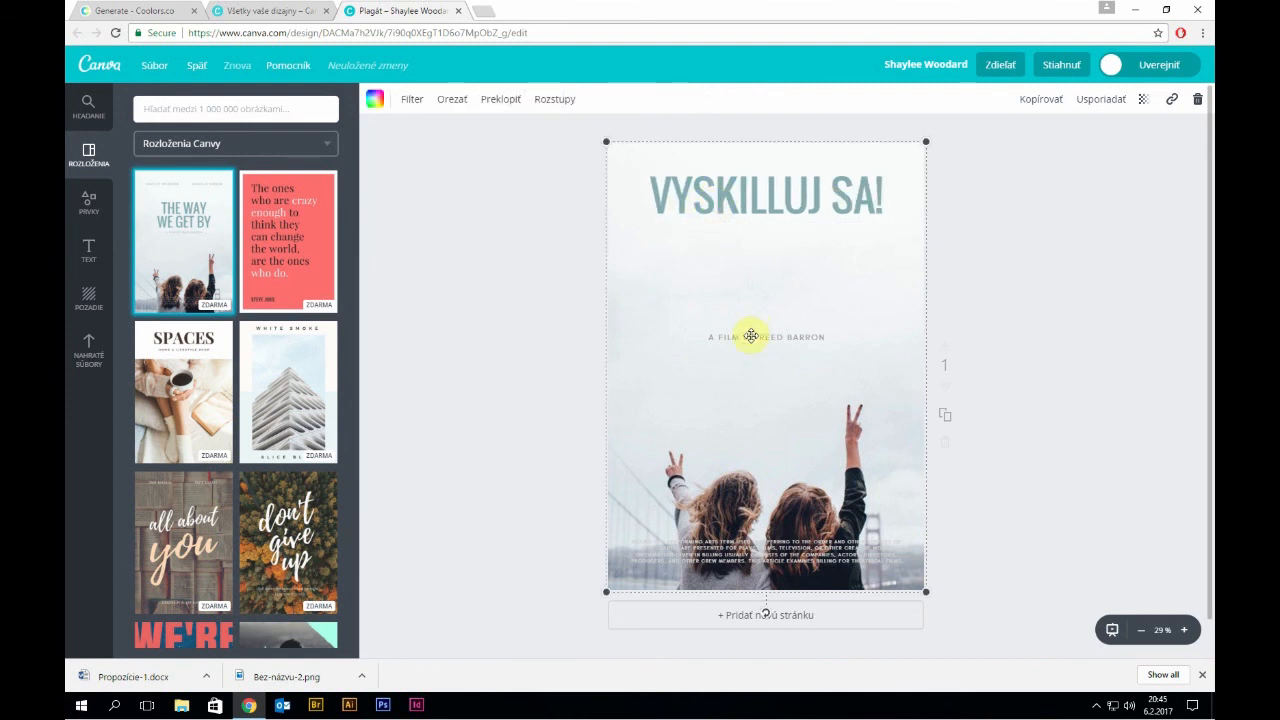
- Move the film-credit subtitle directly beneath the "VYSKILLUJ SA!" title and widen its text box
left_click(751, 336)
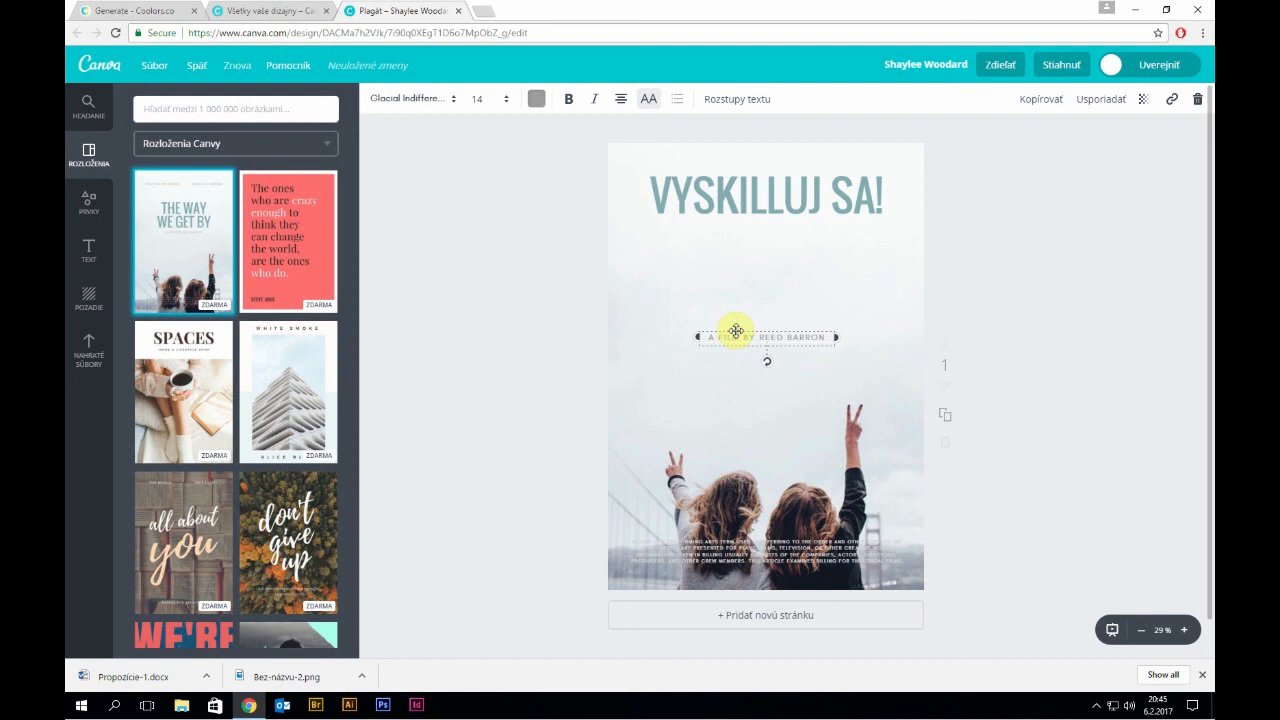
left_click_drag(735, 330, 674, 237)
left_click_drag(840, 236, 875, 236)
- Replace the film-credit subtitle's text with "NOVÁ ETAPOVÁ HRA"
double_click(819, 235)
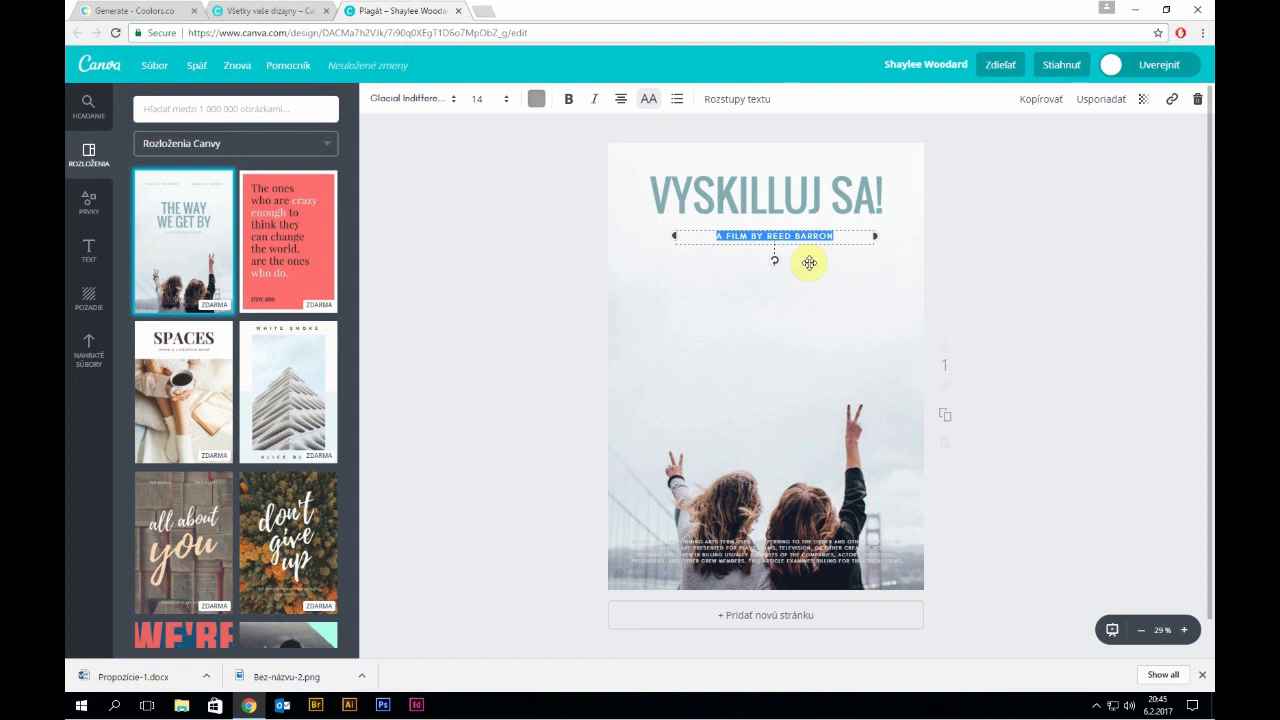
left_click(727, 545)
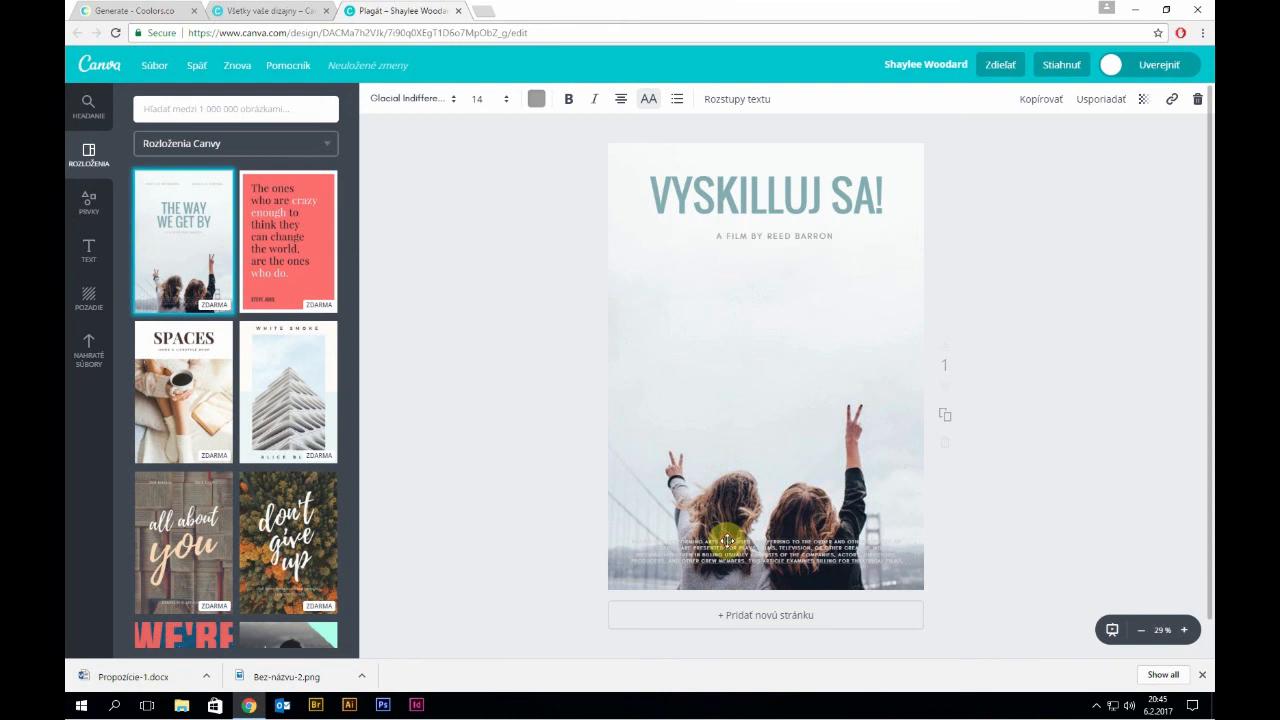
left_click(773, 236)
double_click(803, 235)
triple_click(786, 236)
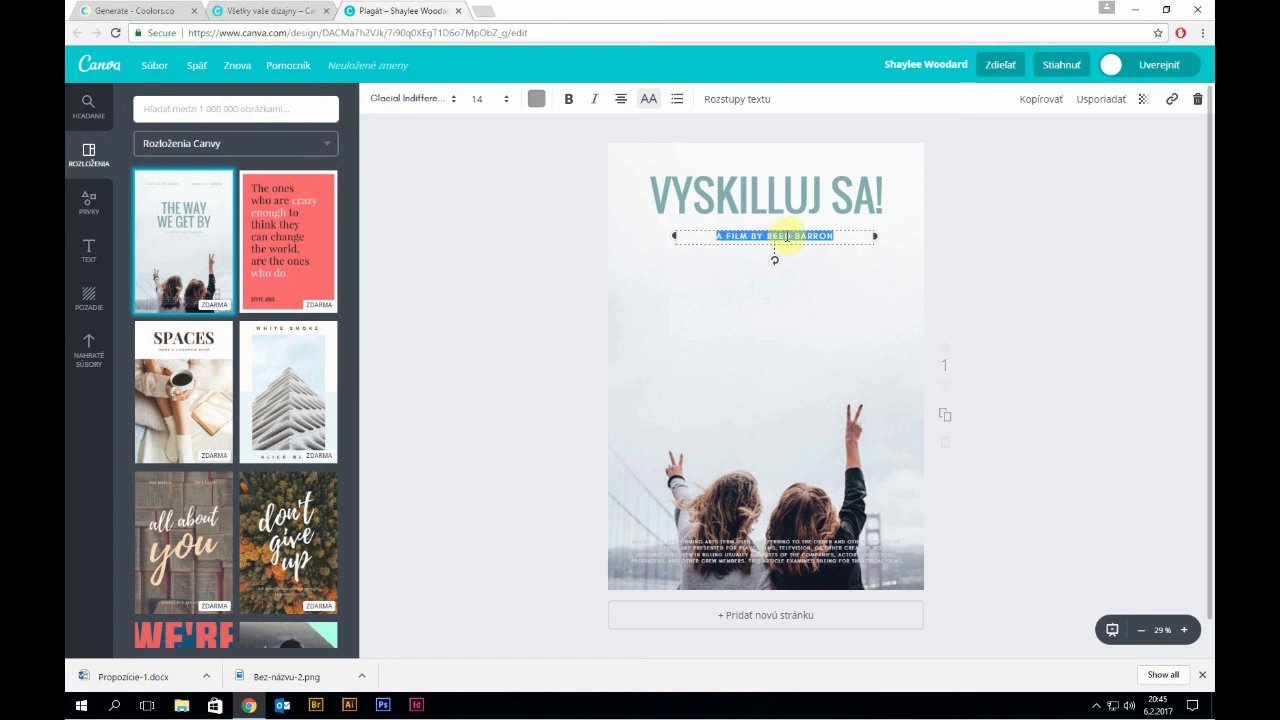
type("NO")
type("VÁ ZA")
key("BackSpace")
key("BackSpace")
key("BackSpace")
type("ETAPOVÁ HRA")
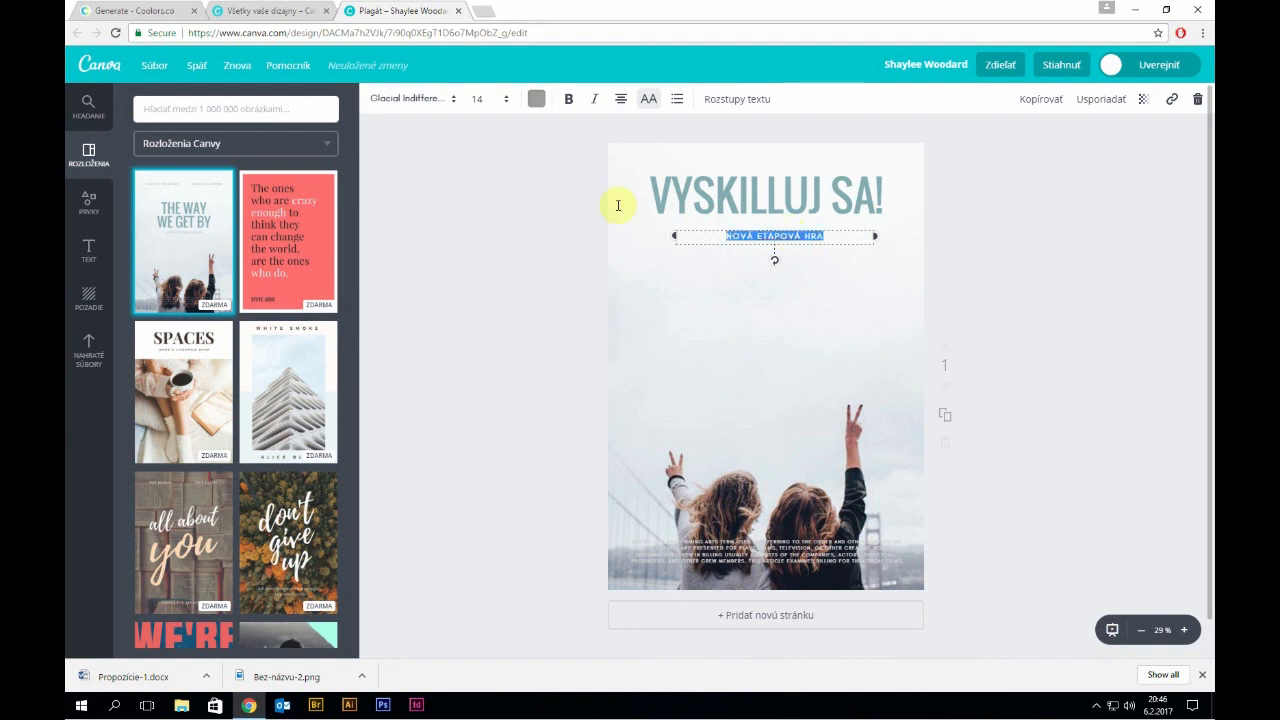
- Increase the "NOVÁ ETAPOVÁ HRA" subtitle's font size to 21
left_click(477, 98)
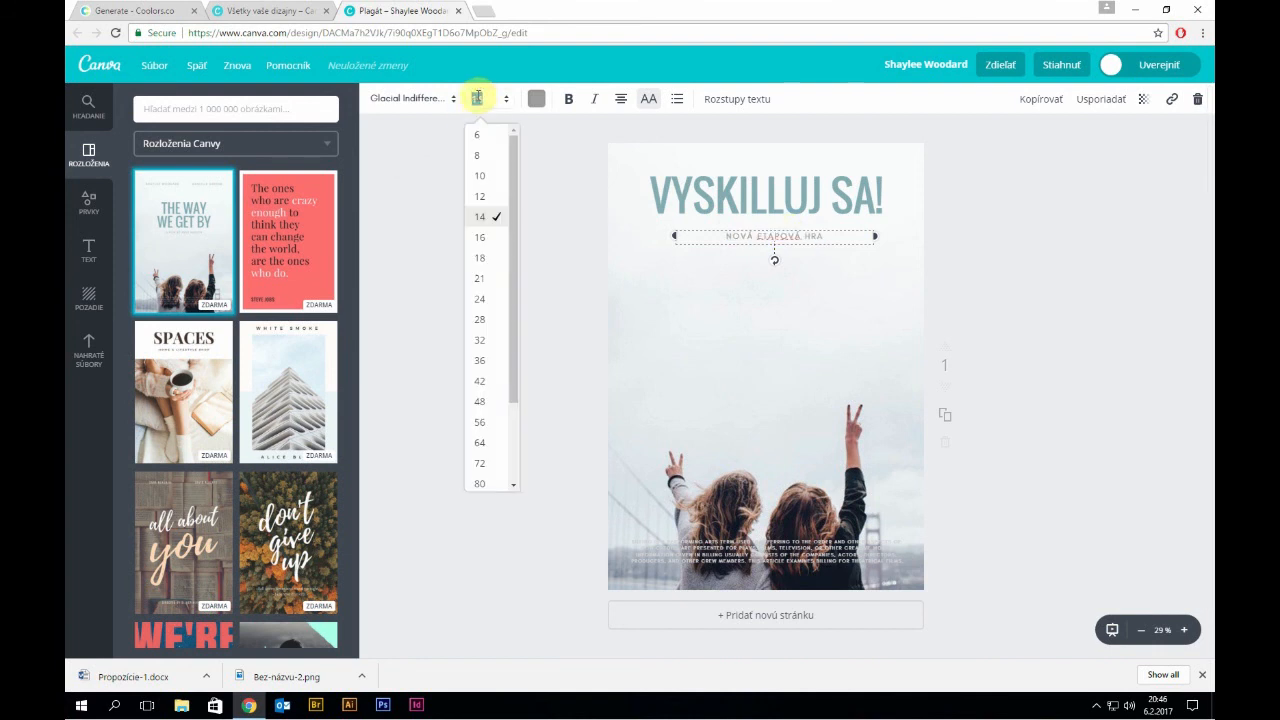
left_click(492, 240)
left_click(484, 98)
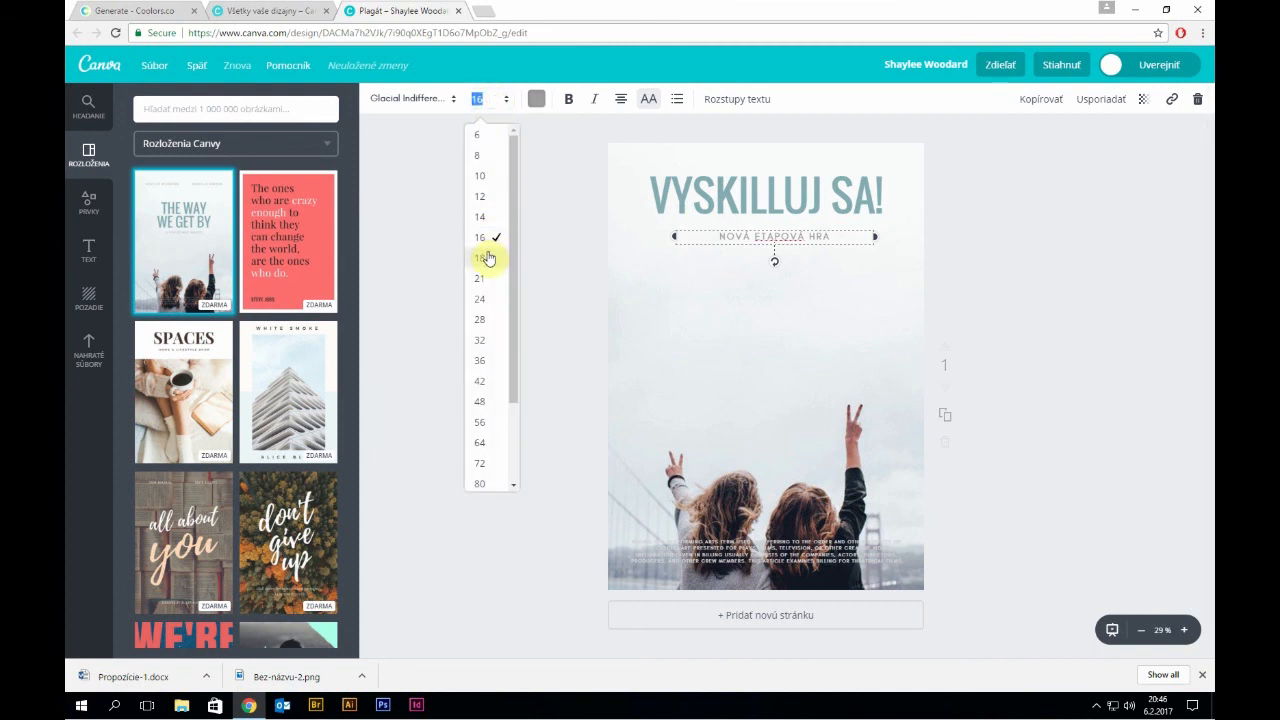
left_click(486, 257)
left_click(476, 99)
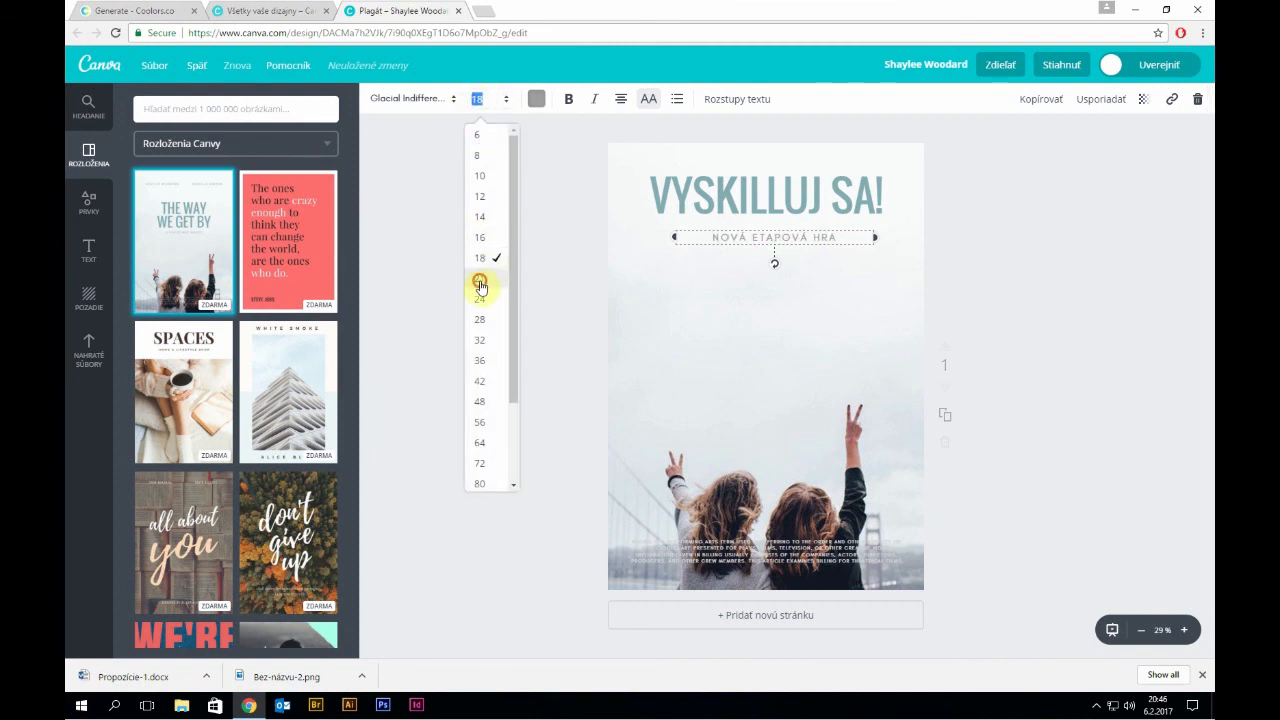
left_click(480, 278)
- Change the "NOVÁ ETAPOVÁ HRA" subtitle's font to Arialle
triple_click(744, 238)
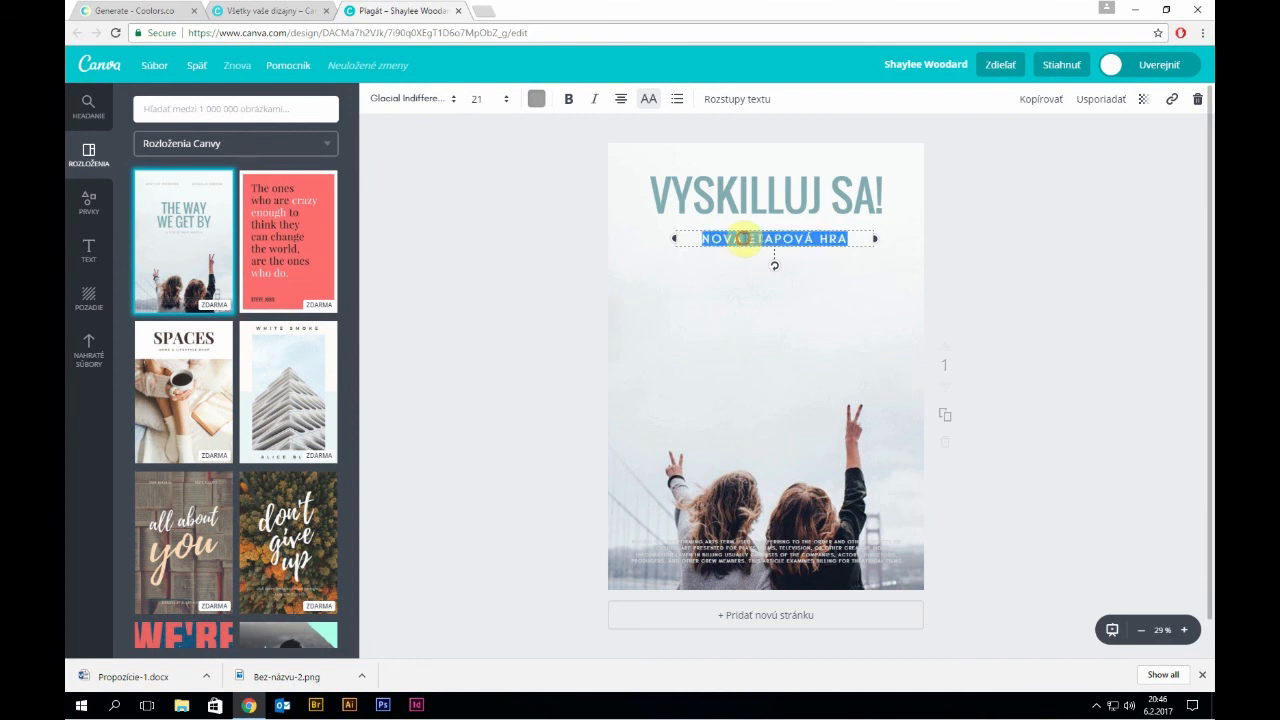
left_click(455, 99)
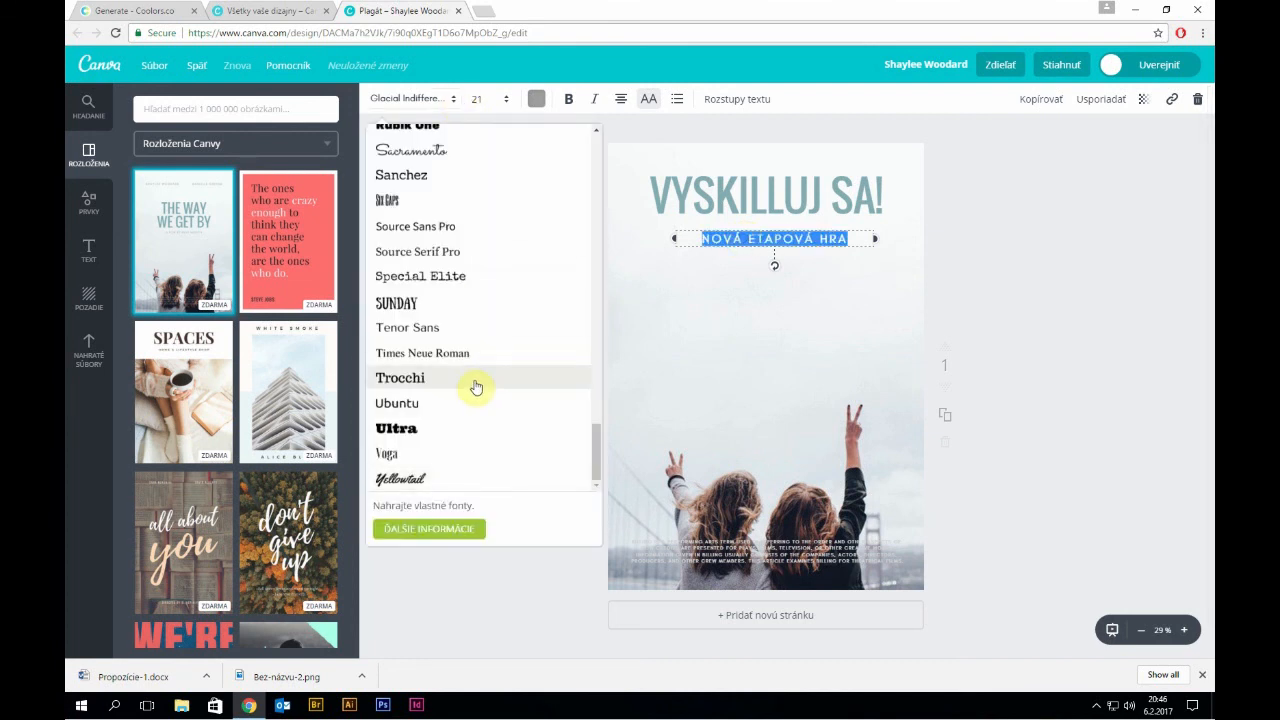
scroll(474, 386, "up", 6)
left_click_drag(596, 358, 600, 194)
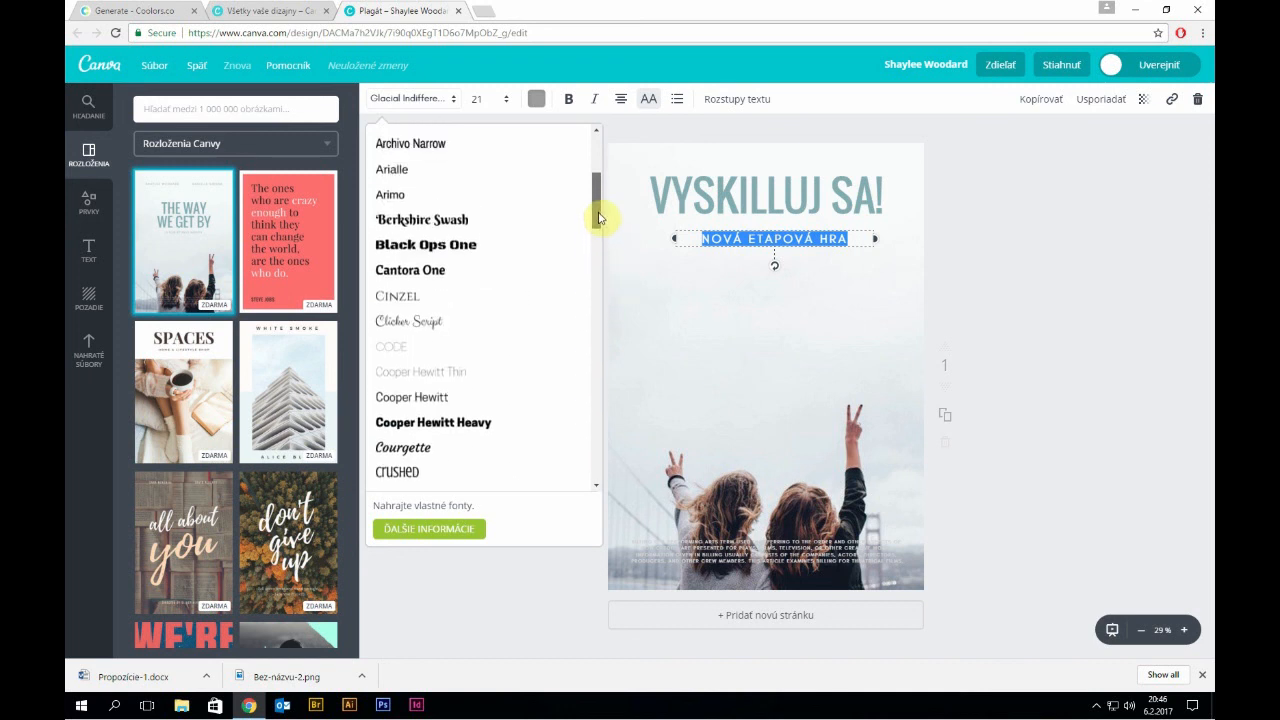
left_click(443, 180)
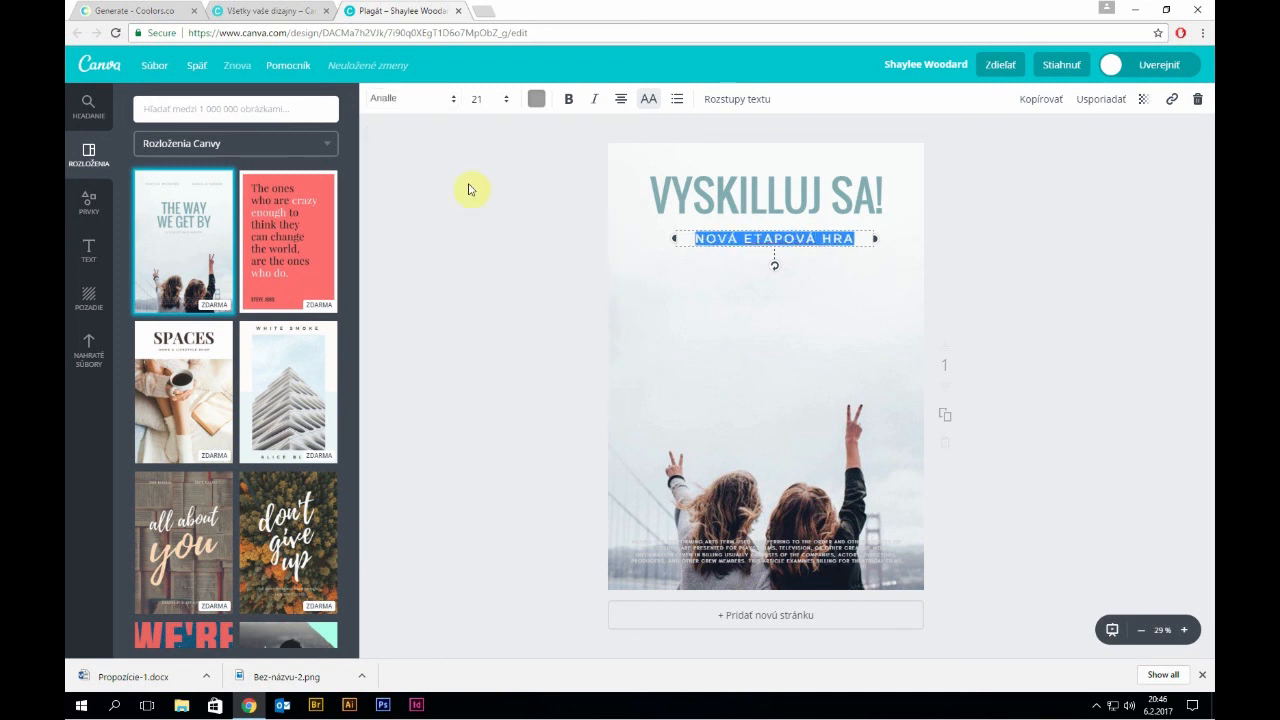
left_click(742, 200)
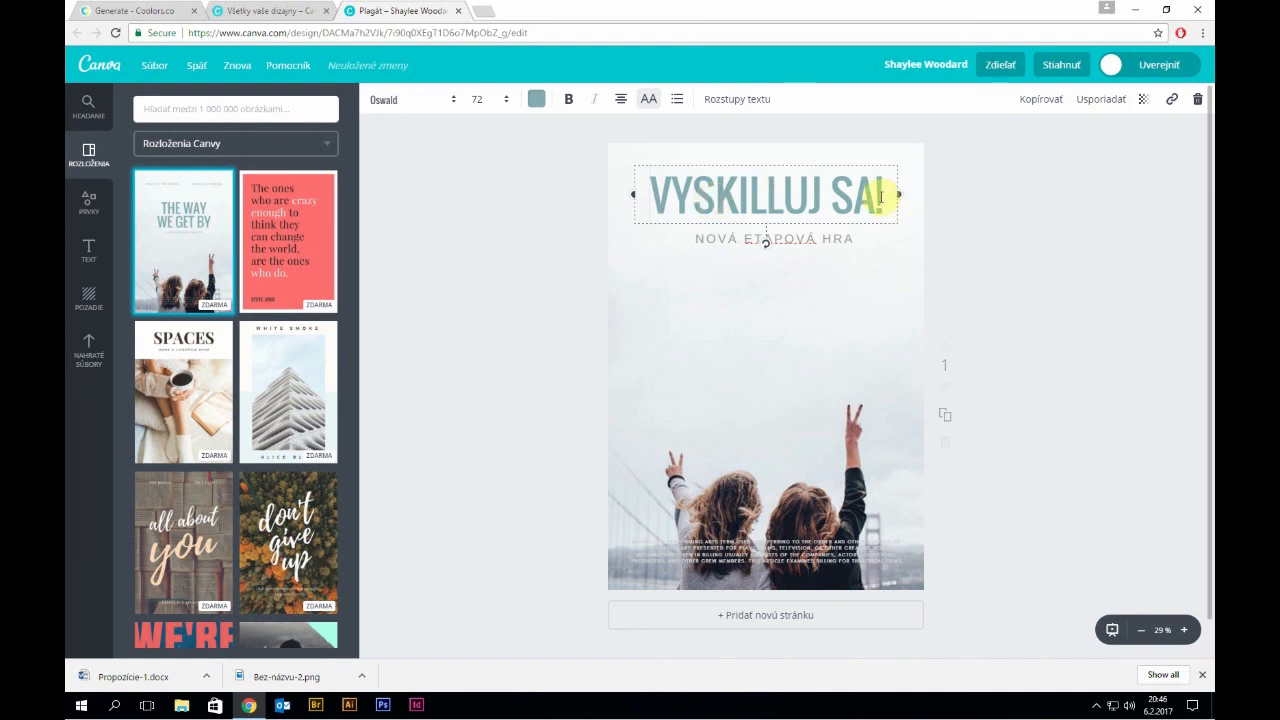
- Delete the poster's background photo and the placeholder landscape behind it, leaving a plain white page
left_click(727, 350)
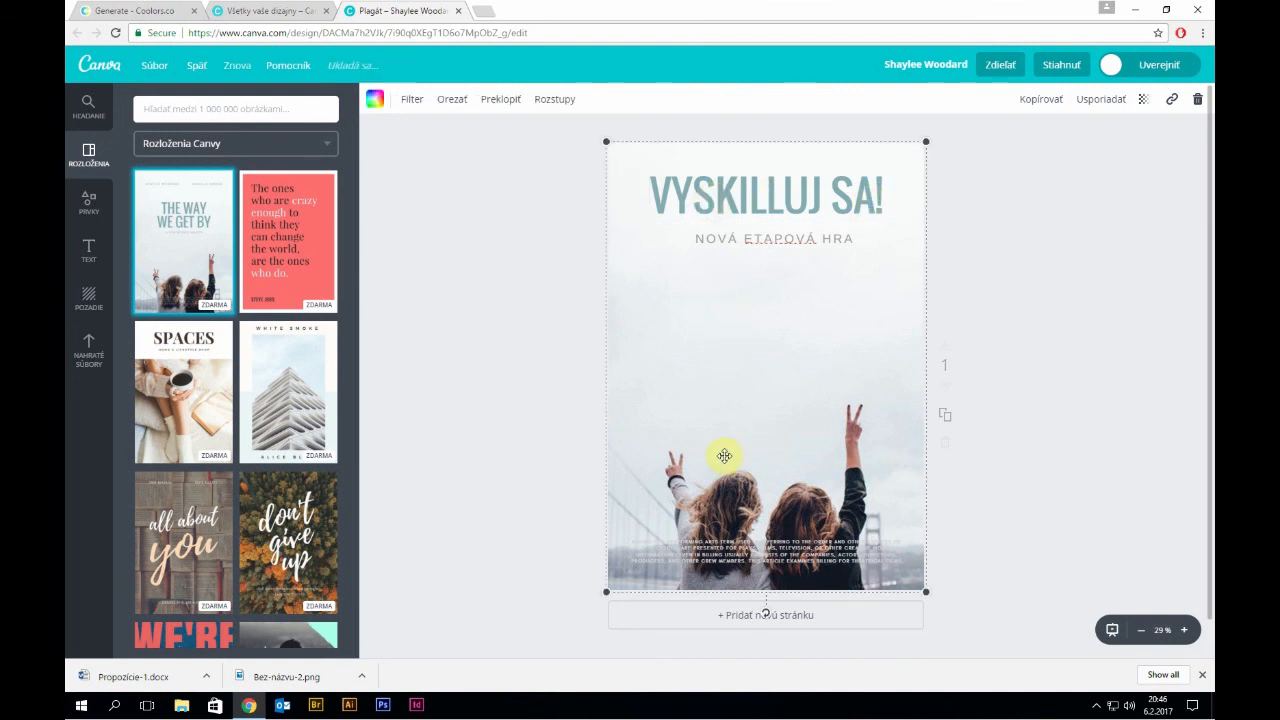
key("Delete")
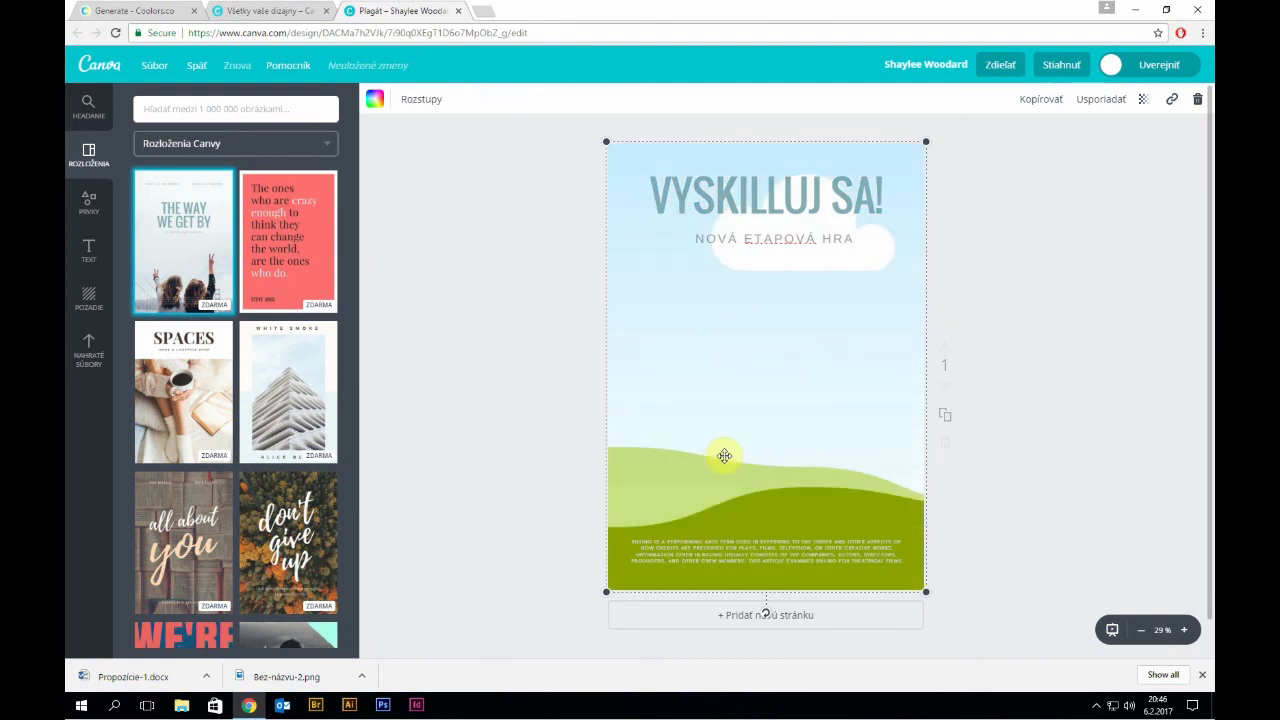
key("Delete")
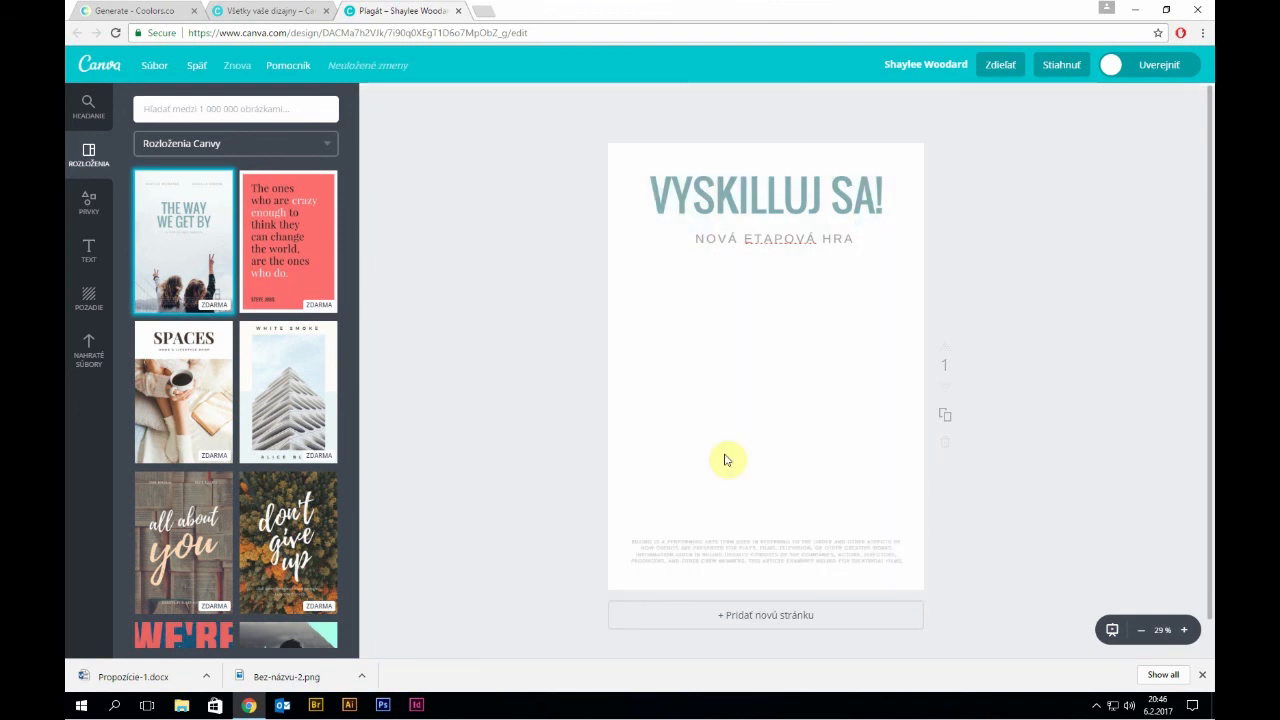
left_click(520, 332)
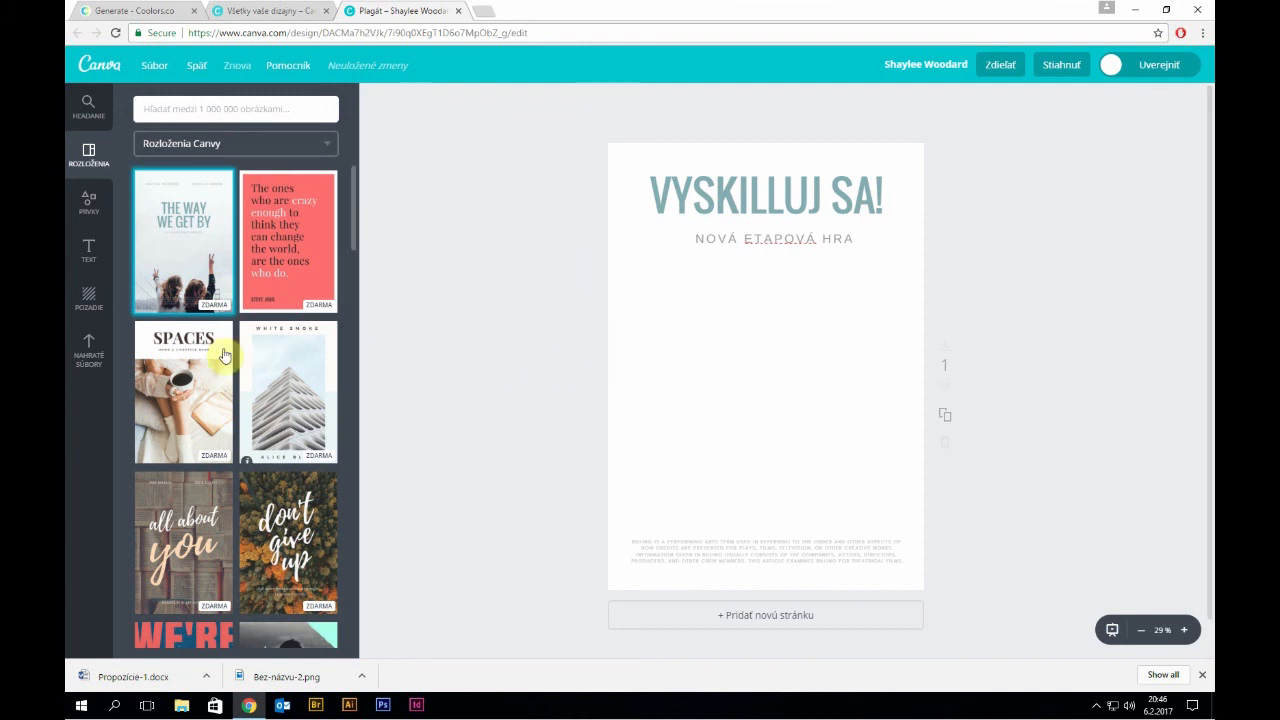
- Upload the logo_etapova_hra image from the Pictures folder to the design's uploads
left_click(86, 362)
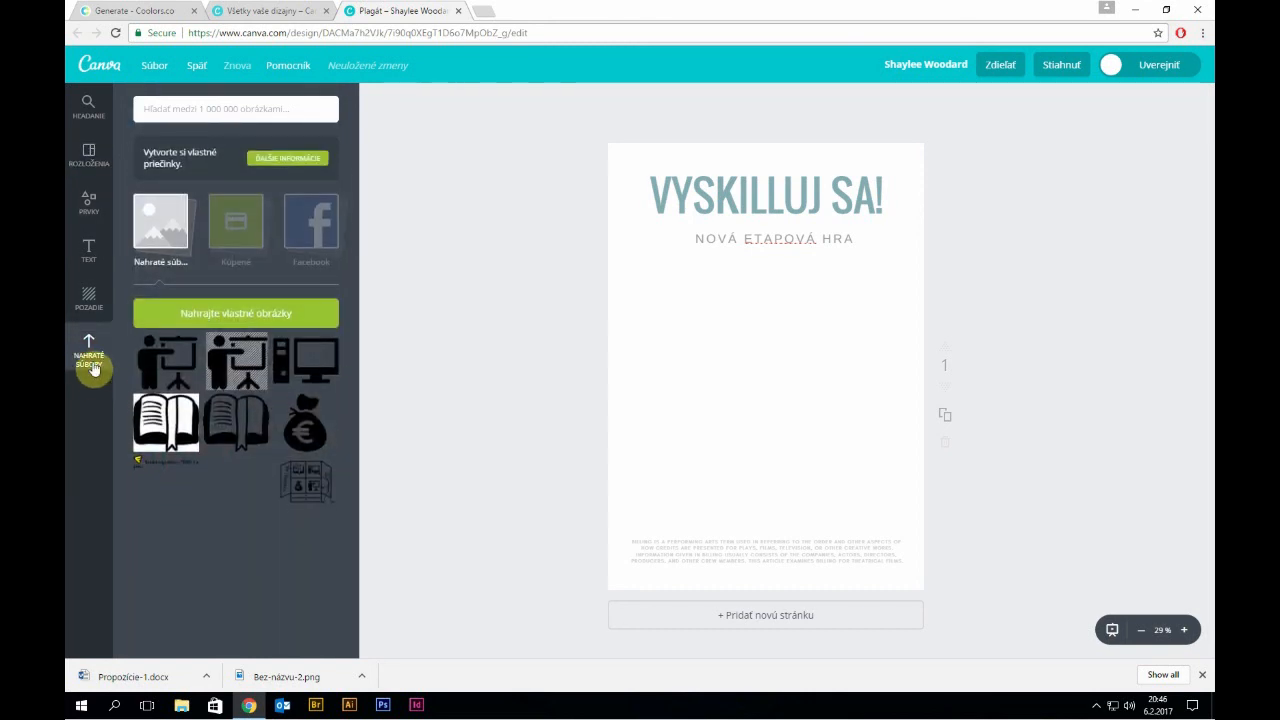
left_click(201, 314)
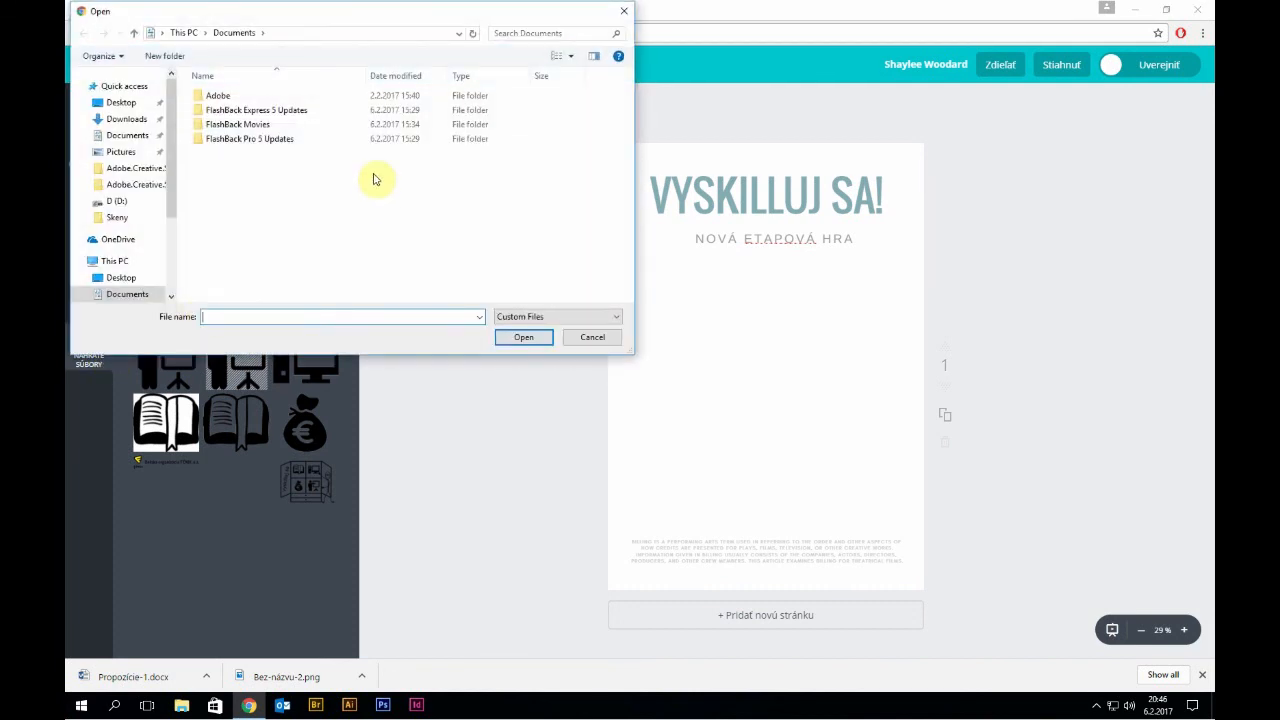
left_click_drag(173, 198, 182, 172)
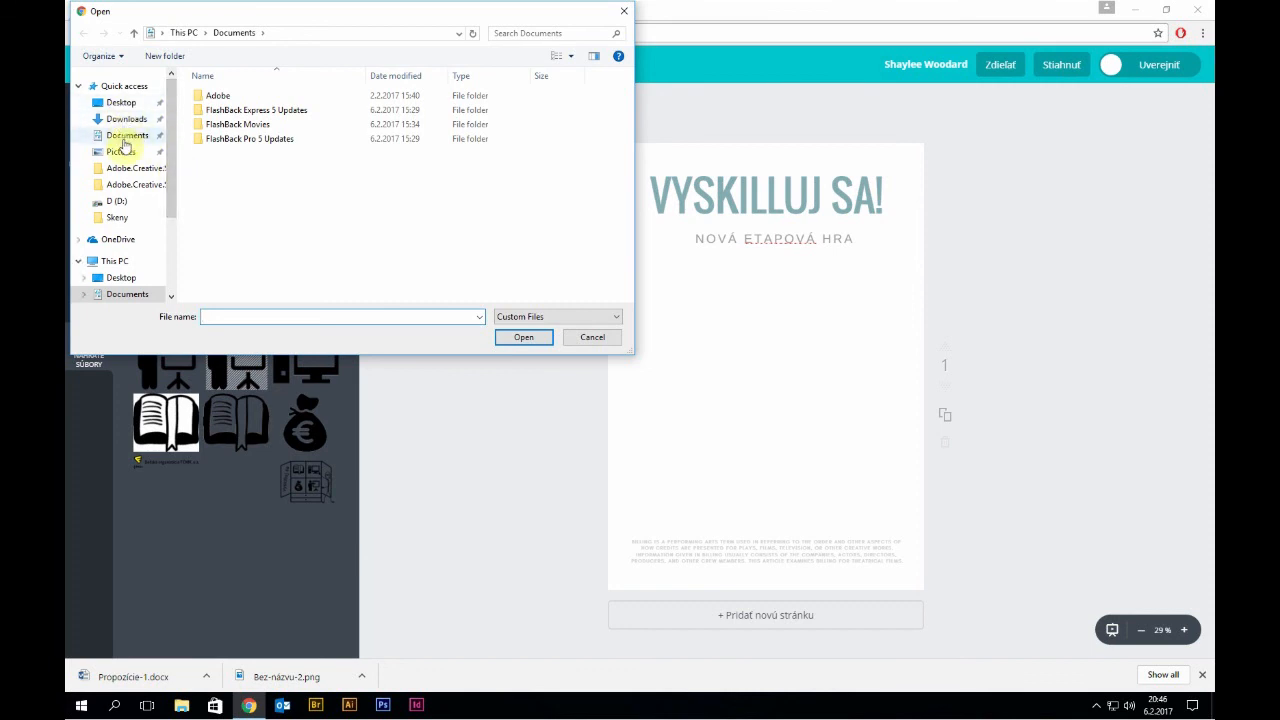
left_click(122, 150)
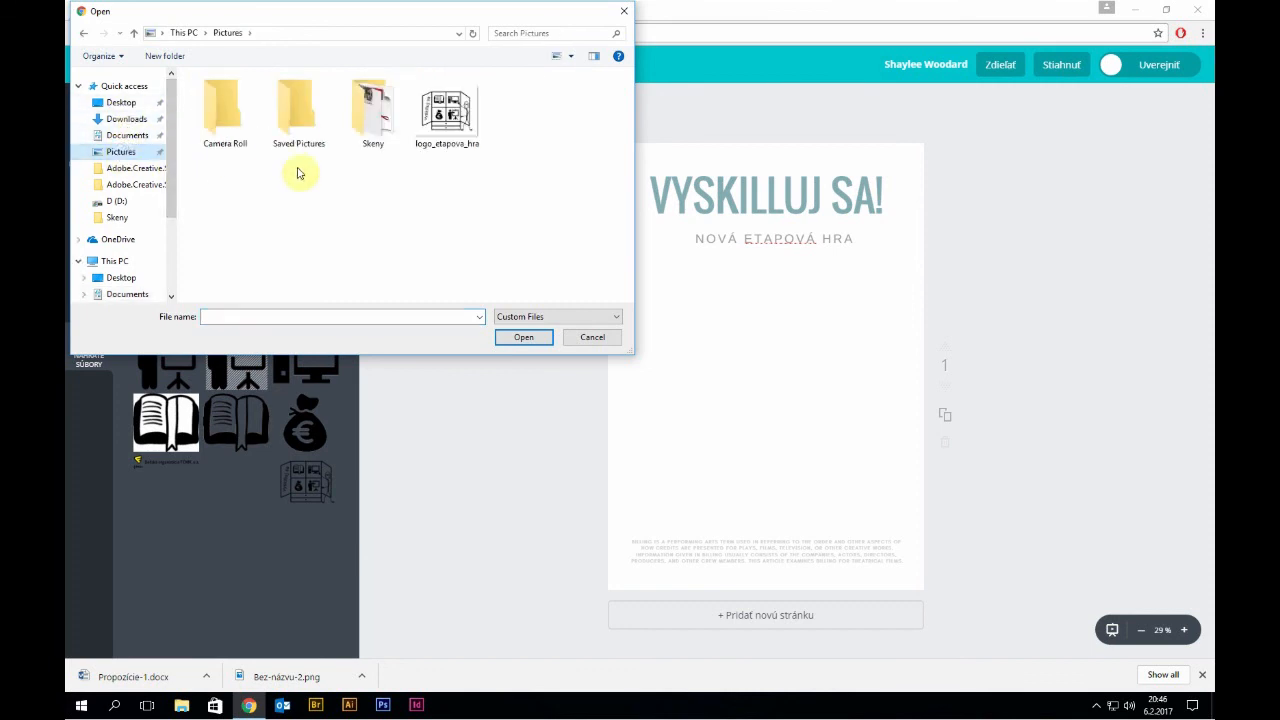
left_click(430, 118)
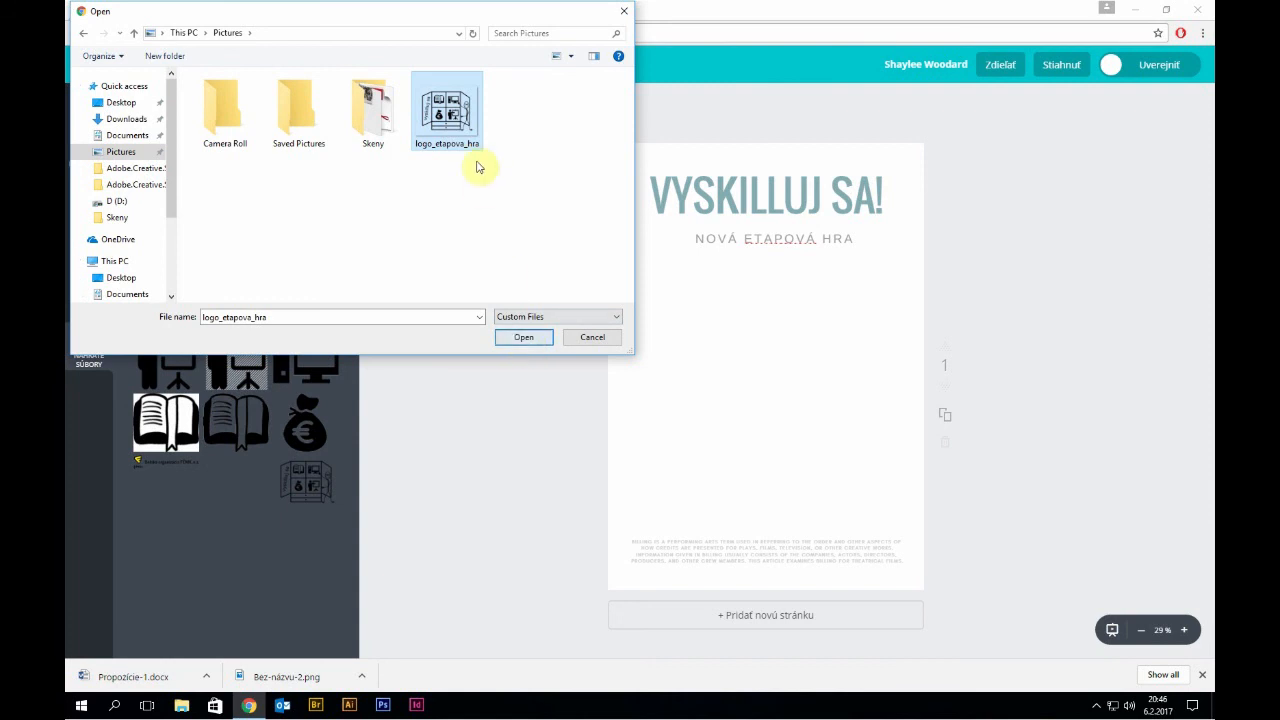
left_click(530, 339)
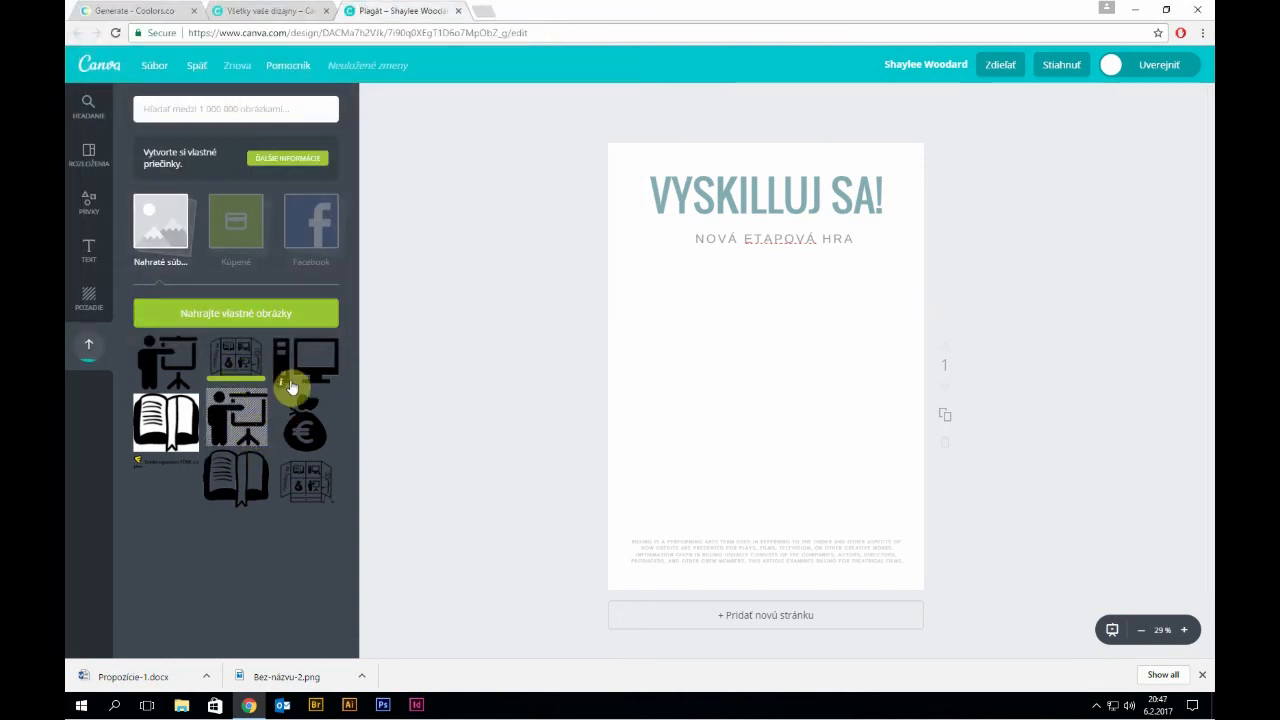
- Place the uploaded wardrobe logo on the poster and shrink it to fit centrally beneath the subtitle
left_click_drag(251, 366, 766, 357)
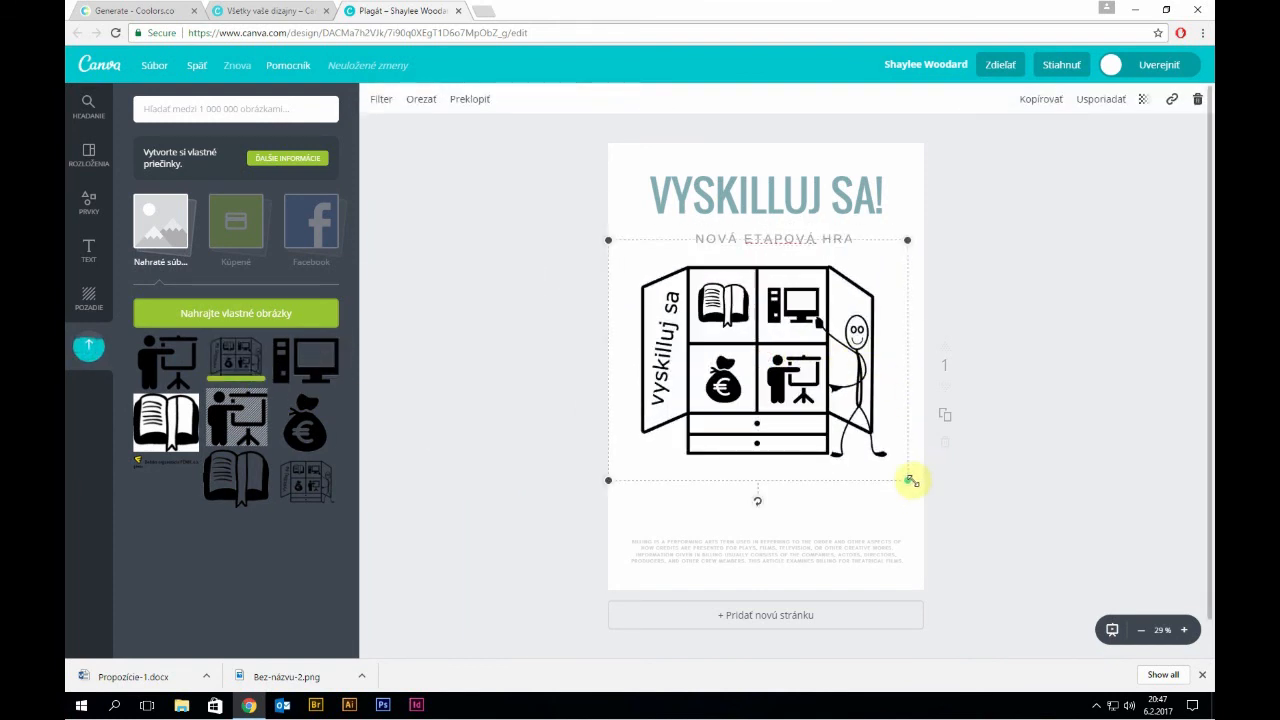
left_click_drag(910, 481, 829, 386)
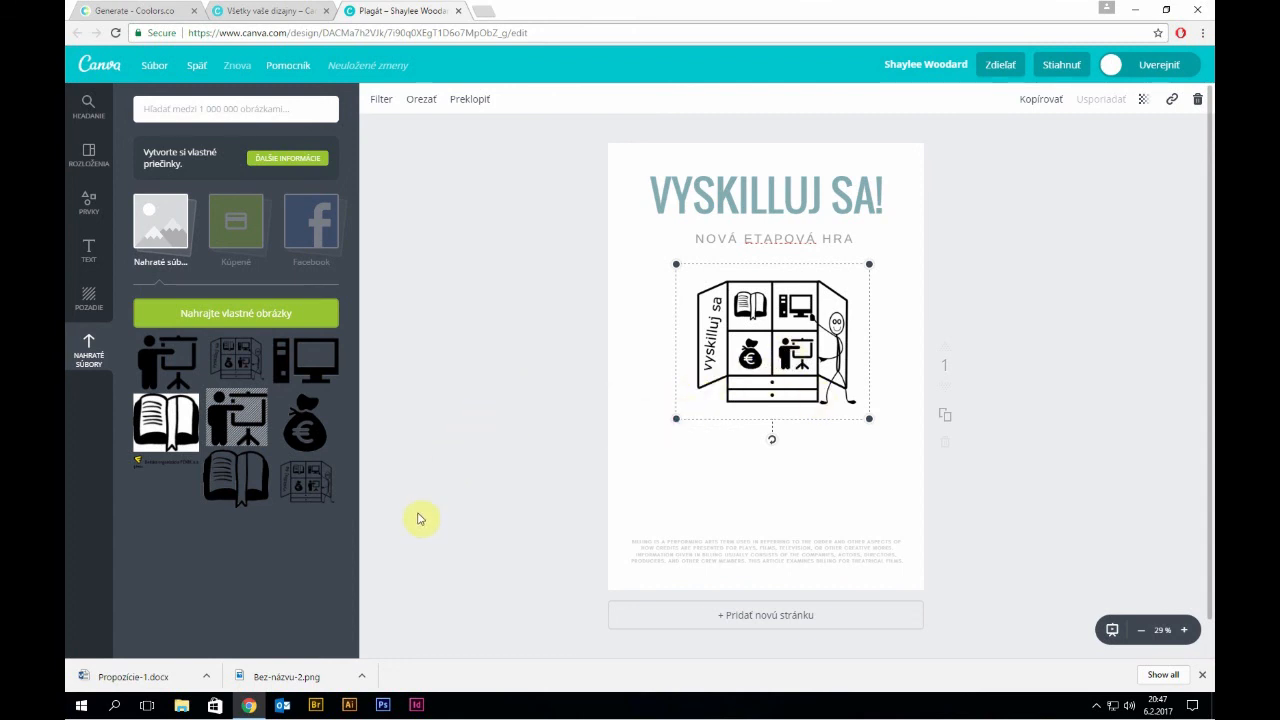
- Check the pixel dimensions of logo_etapova_hra in its file properties in File Explorer, and close the window
left_click(181, 705)
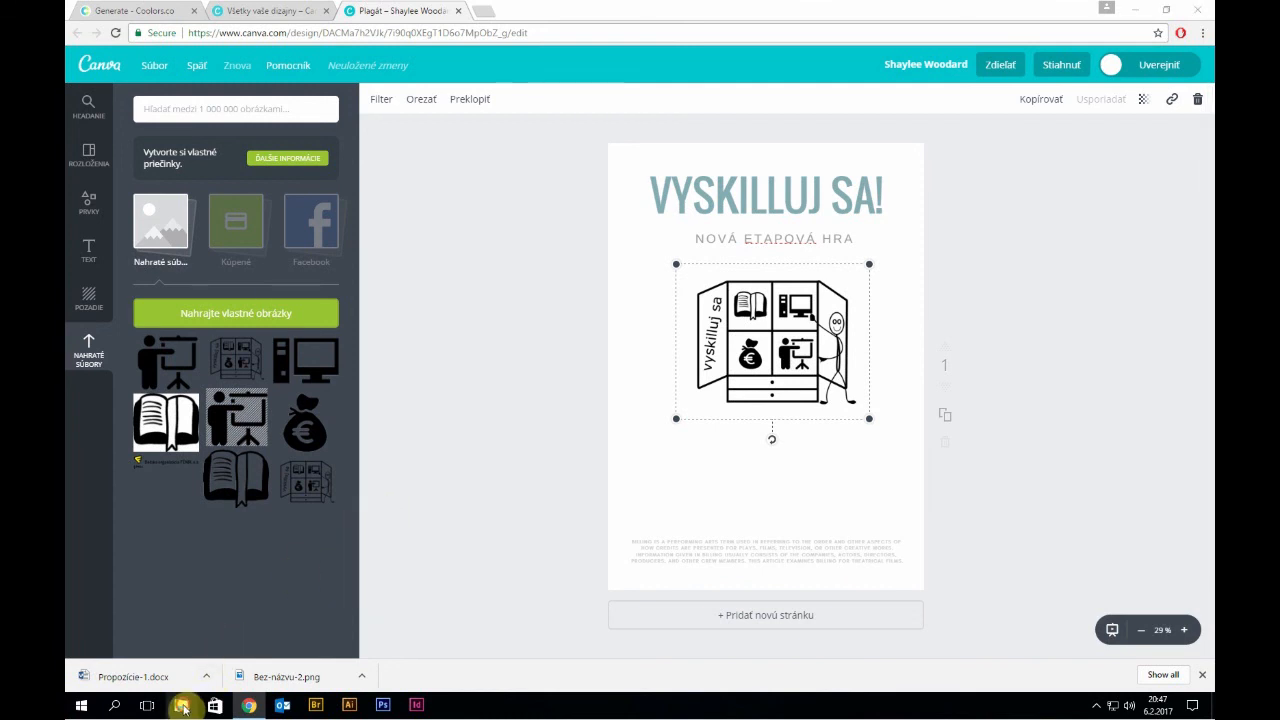
left_click(350, 243)
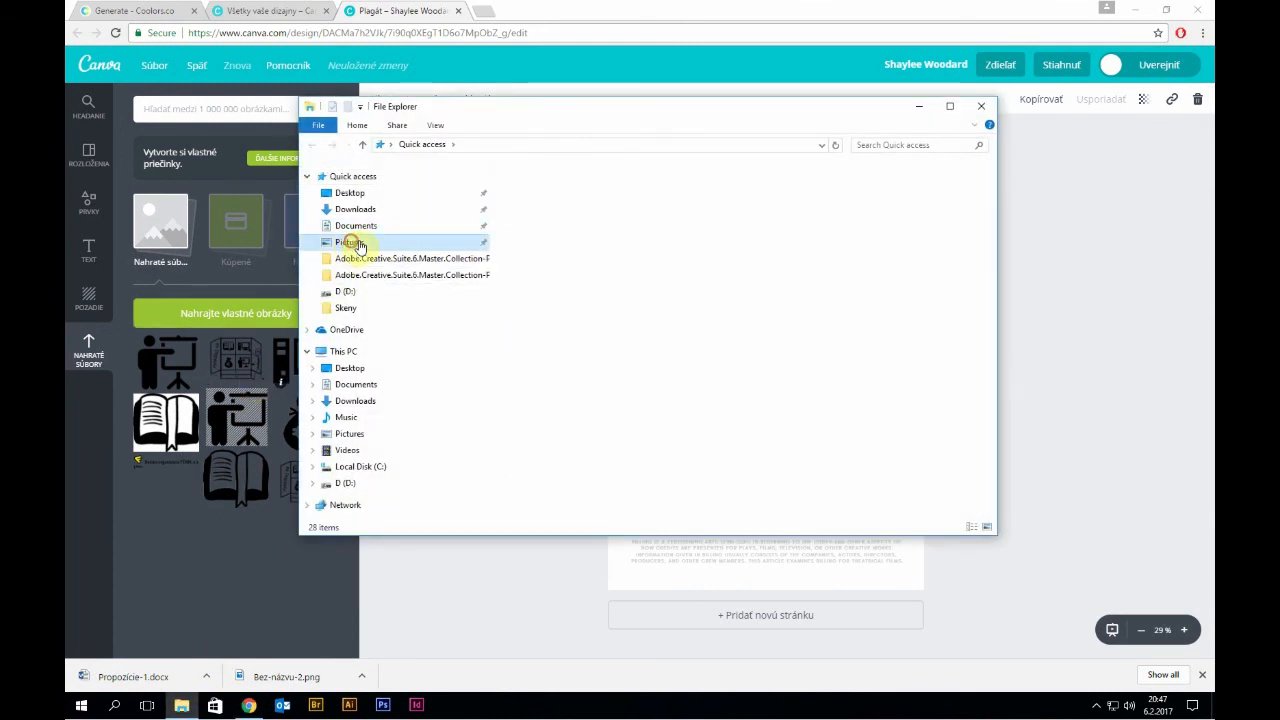
right_click(785, 205)
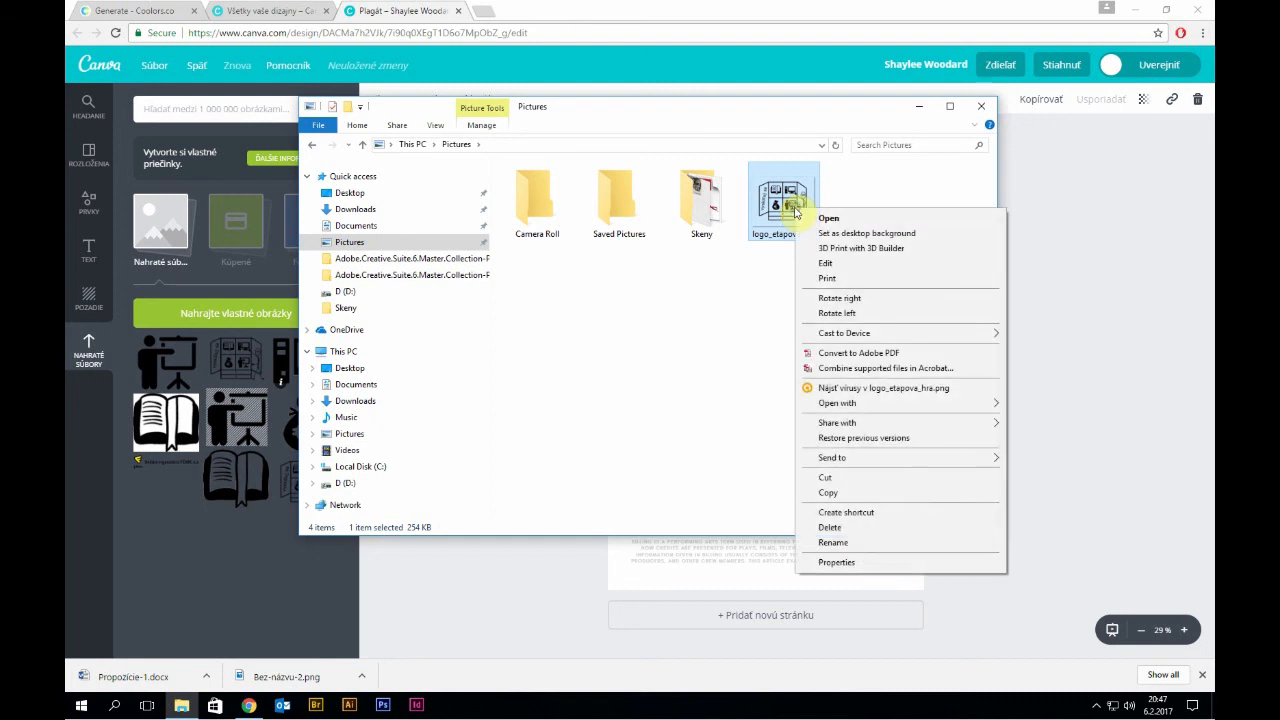
left_click(890, 560)
left_click(888, 243)
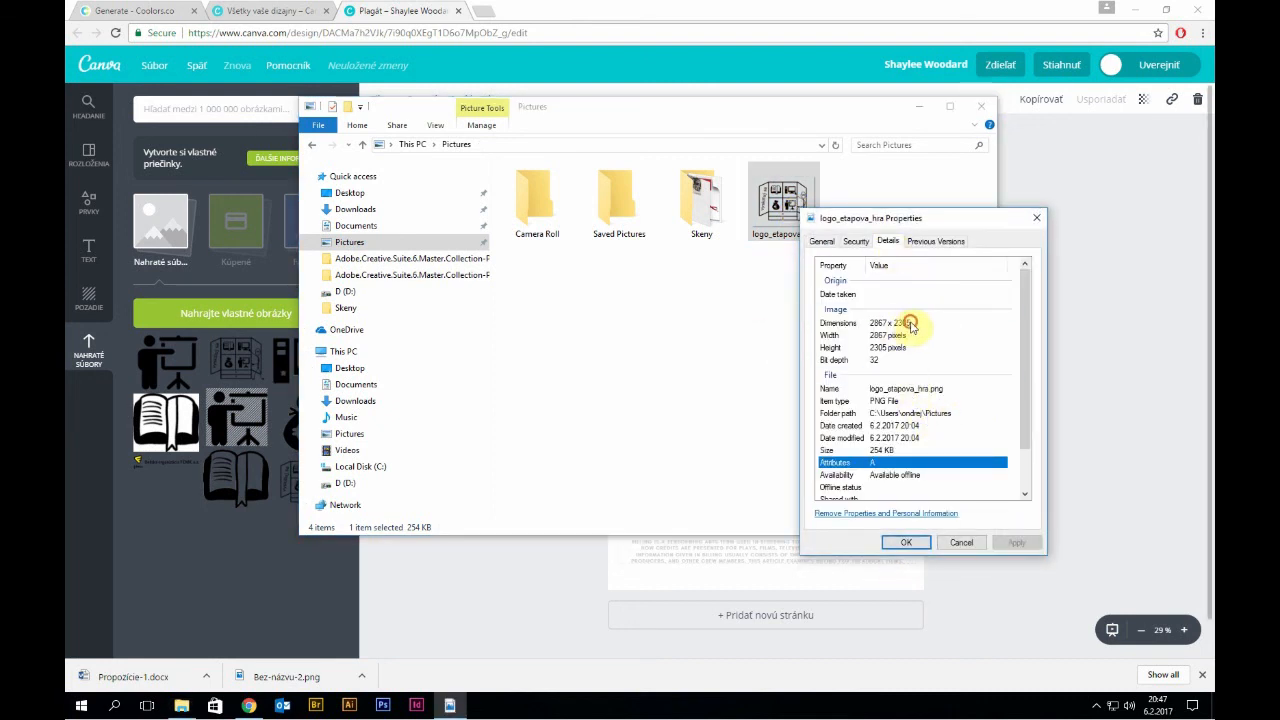
left_click(910, 325)
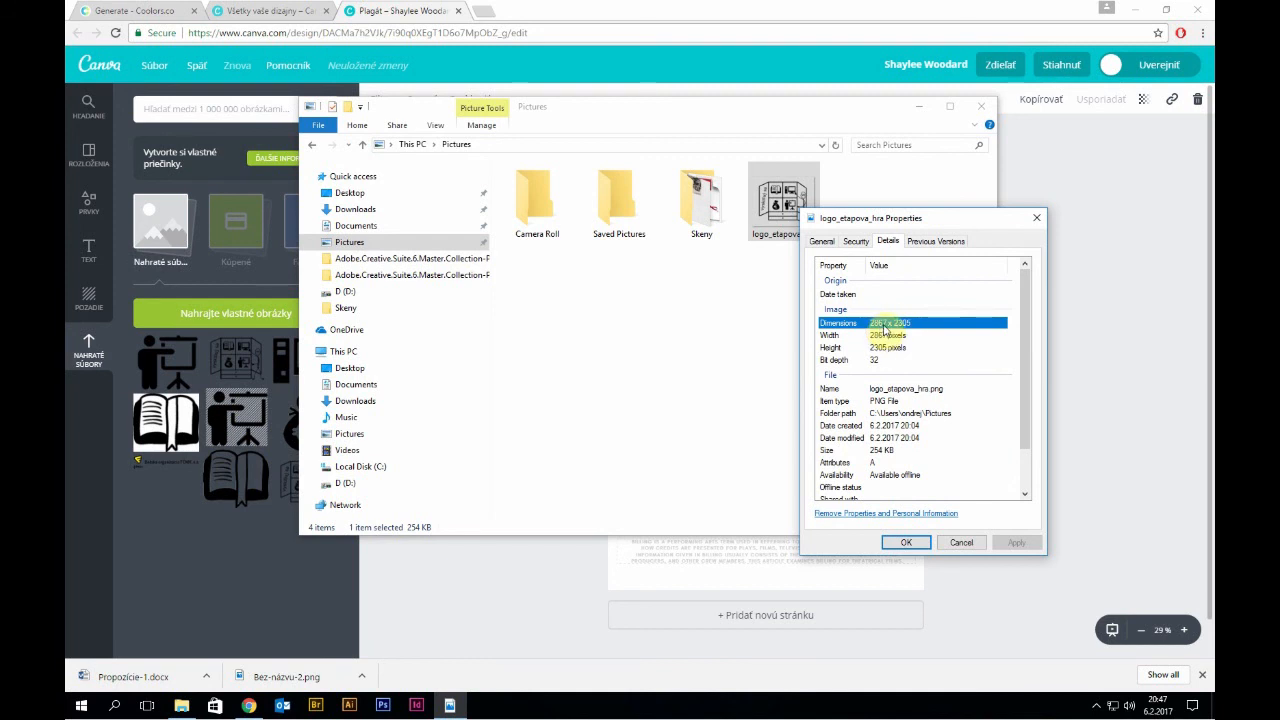
left_click(960, 542)
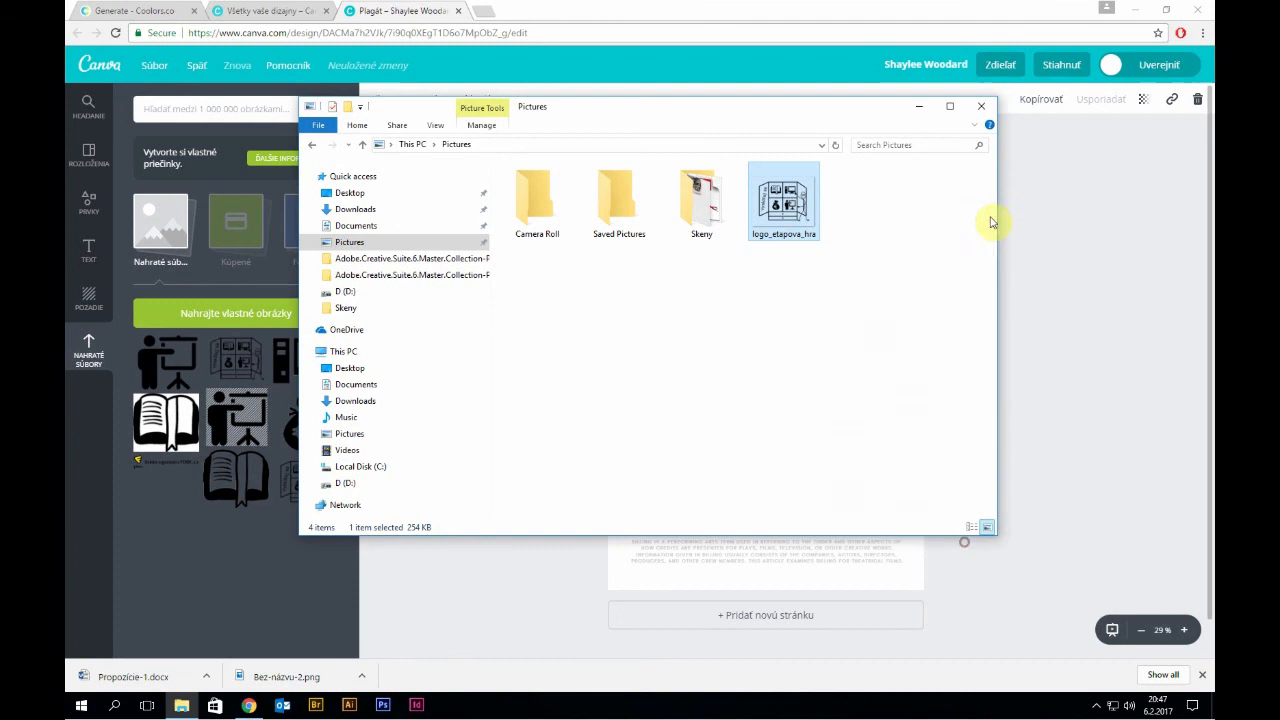
left_click(984, 108)
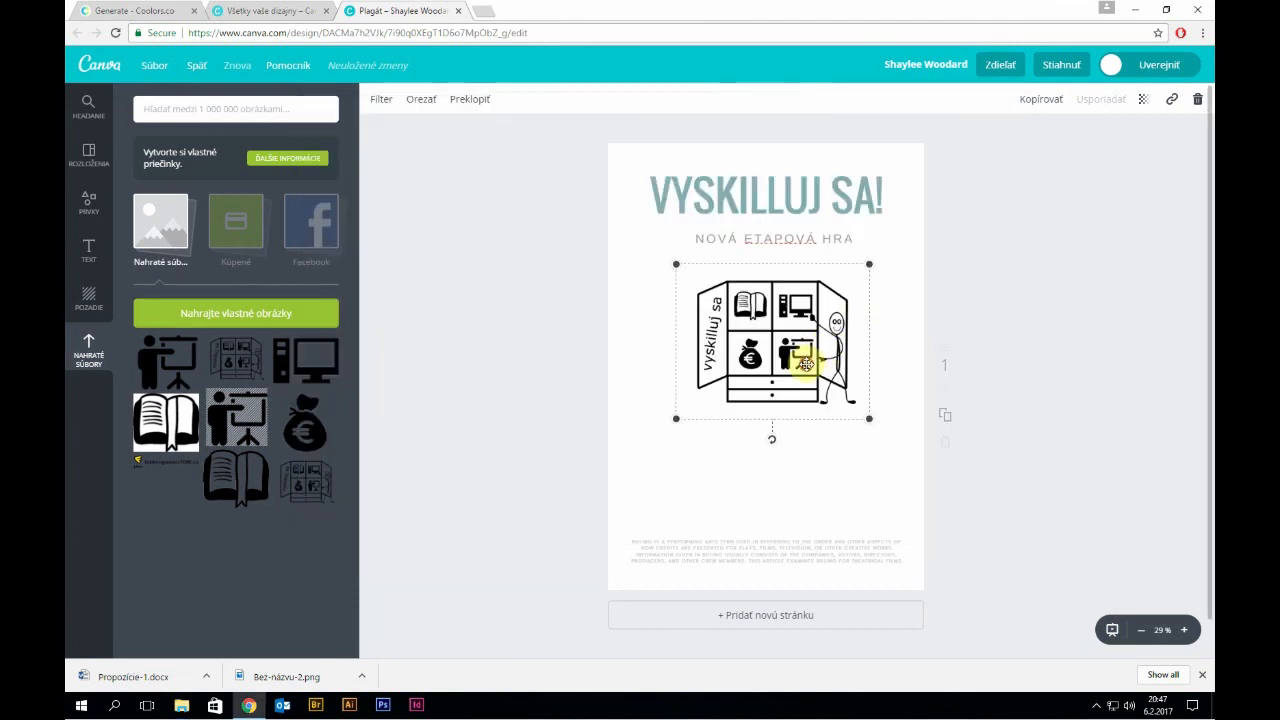
- Delete the small film-credit text near the poster's lower edge
left_click(710, 545)
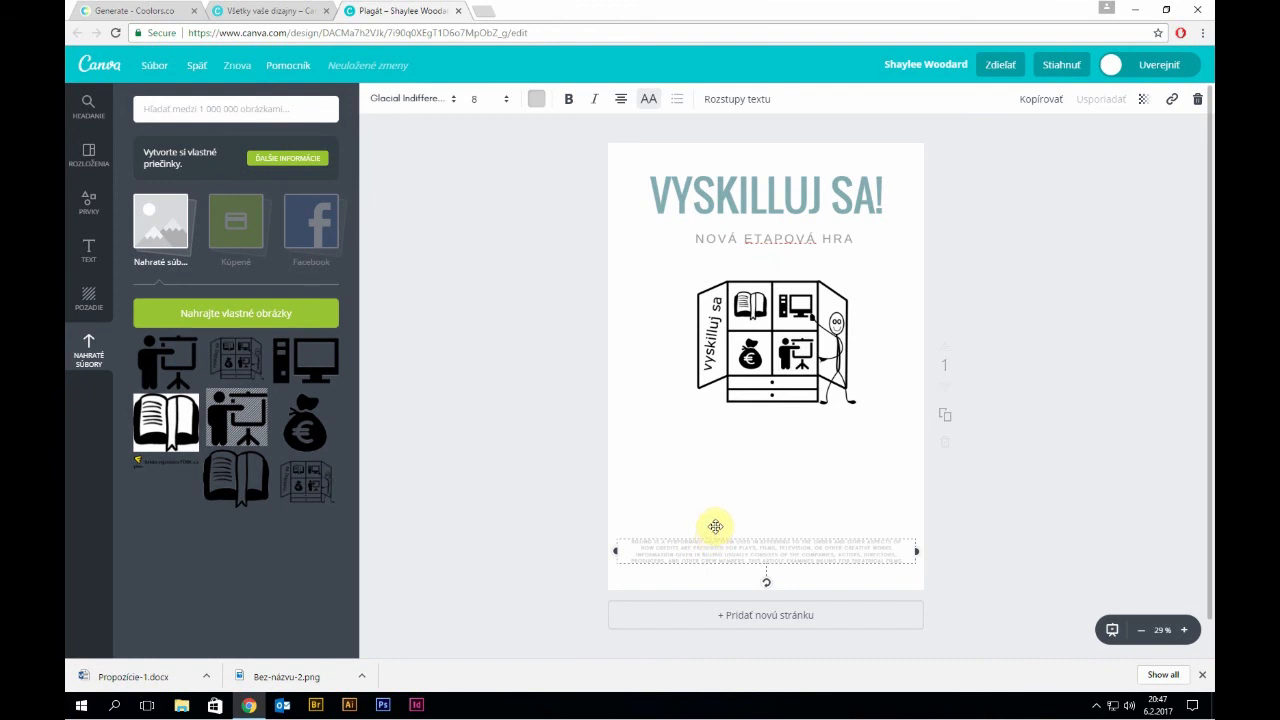
key("Delete")
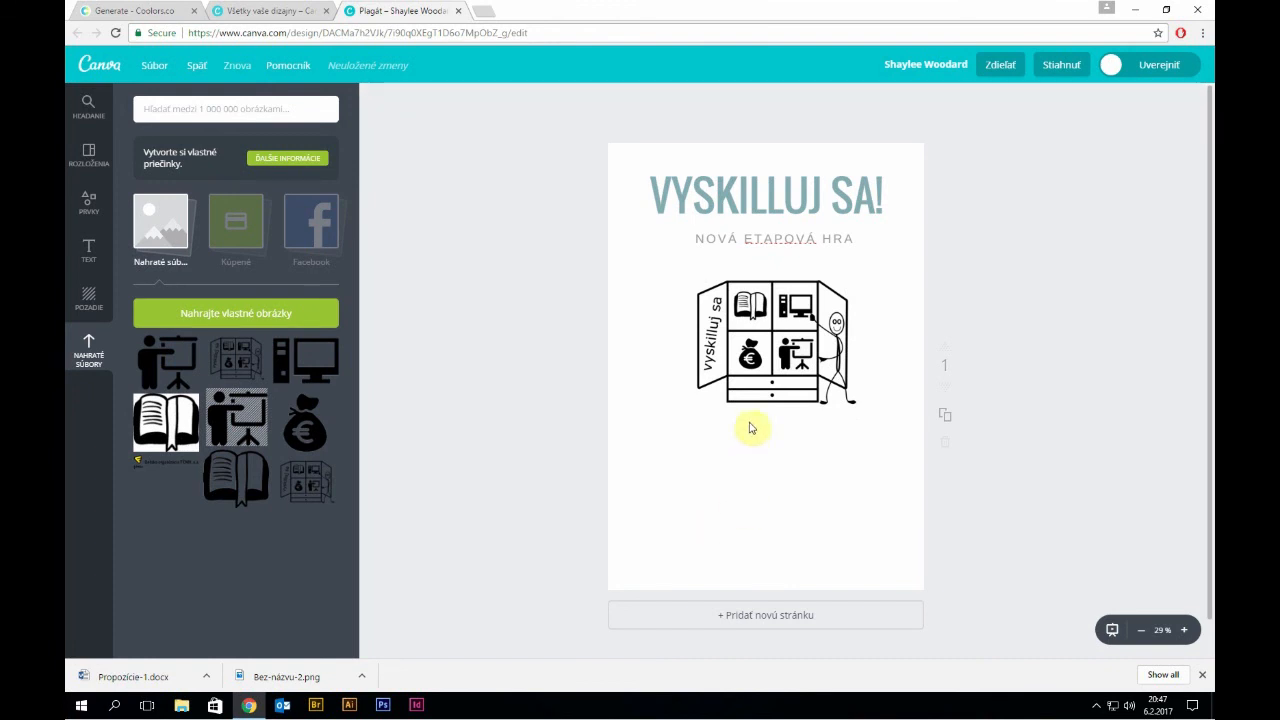
left_click(750, 386)
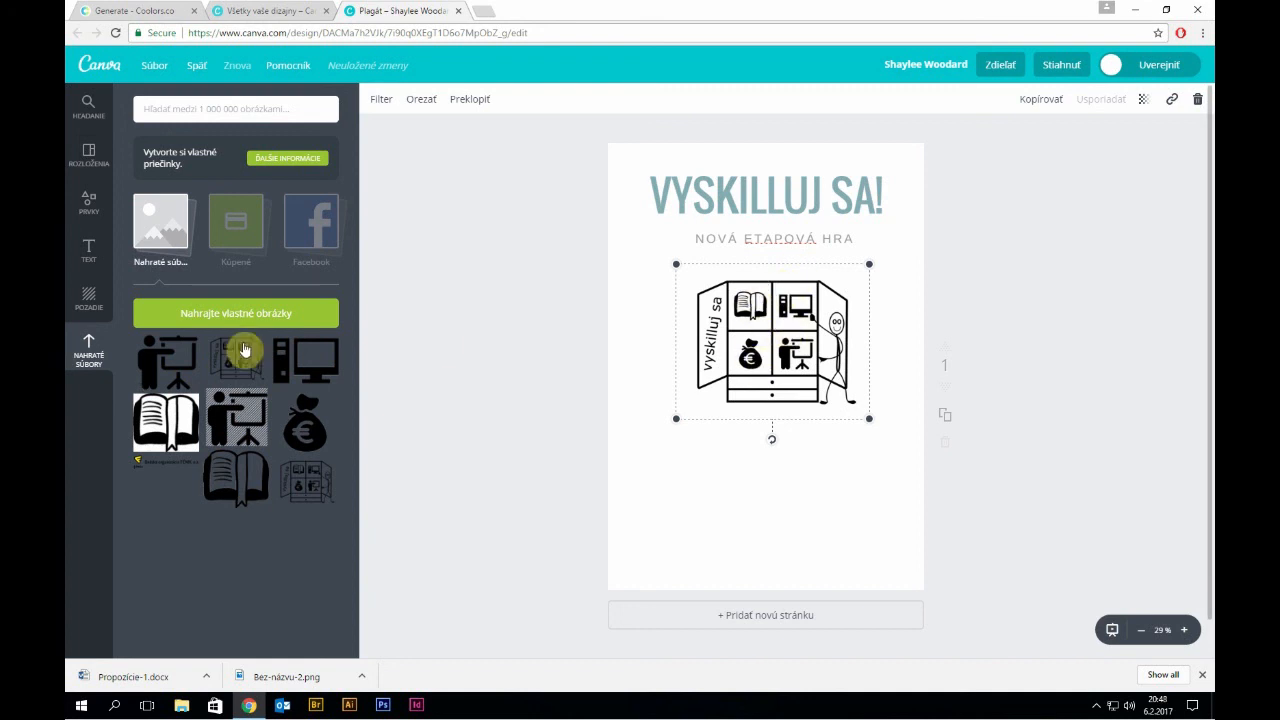
- Add the uploaded presenter, computer, money bag and open book icons to the area beneath the wardrobe logo
left_click_drag(176, 367, 766, 468)
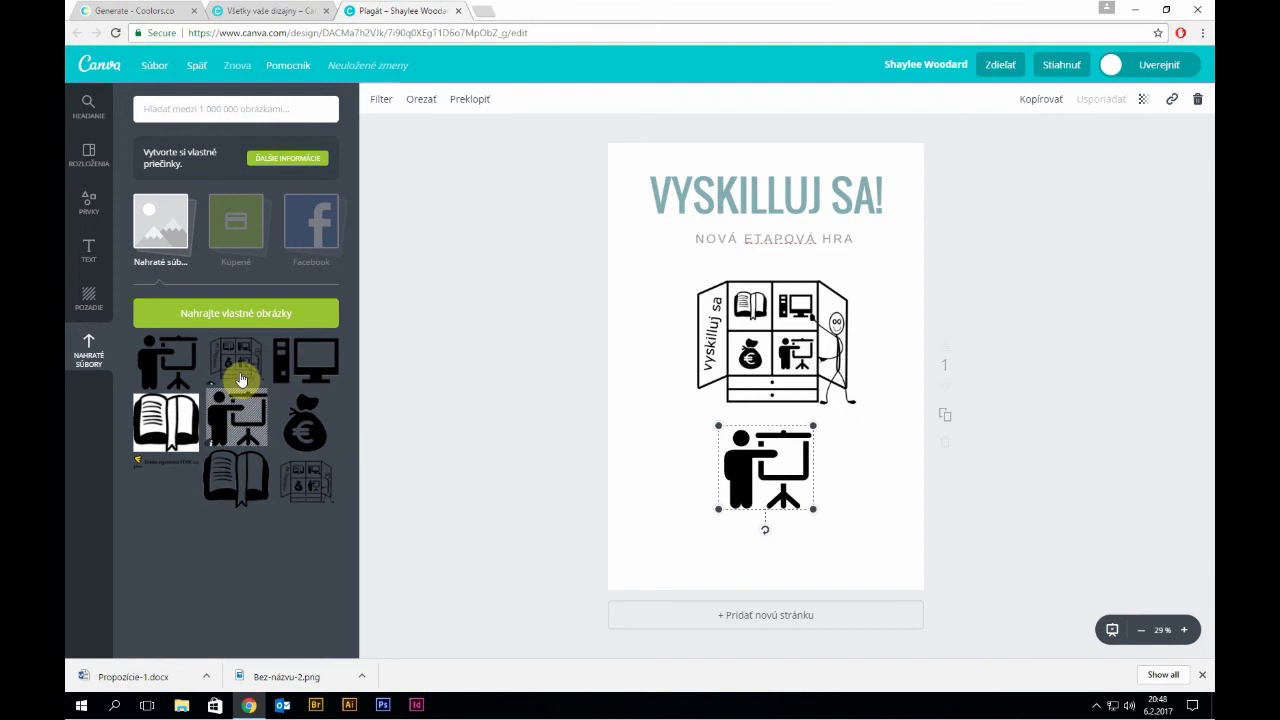
left_click_drag(297, 374, 686, 491)
left_click_drag(307, 452, 845, 503)
left_click_drag(234, 500, 772, 527)
- Shrink the icons beneath the logo to a similar small size so all four fit across the page
left_click(882, 550)
left_click_drag(880, 549, 652, 443)
left_click_drag(890, 542, 805, 496)
left_click(800, 534)
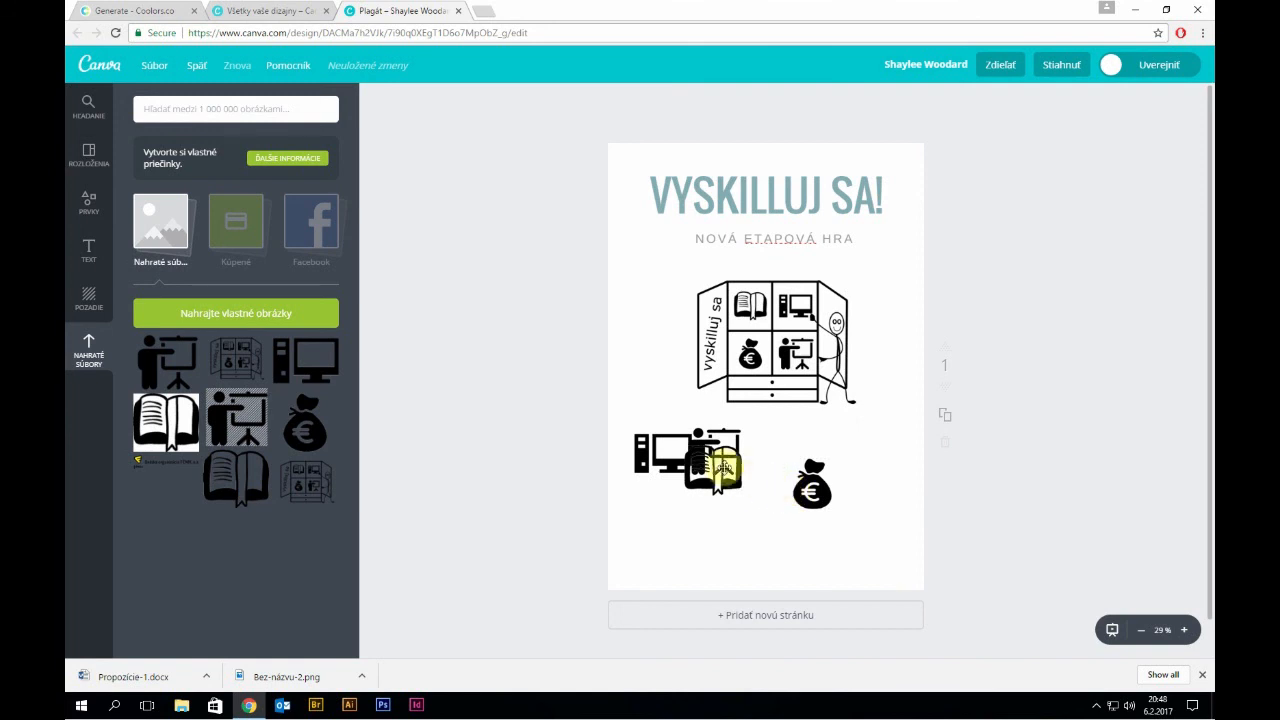
- Arrange the icons in one evenly spaced, aligned row beneath the logo, in the order book, computer, money bag, presenter
left_click_drag(706, 443, 885, 476)
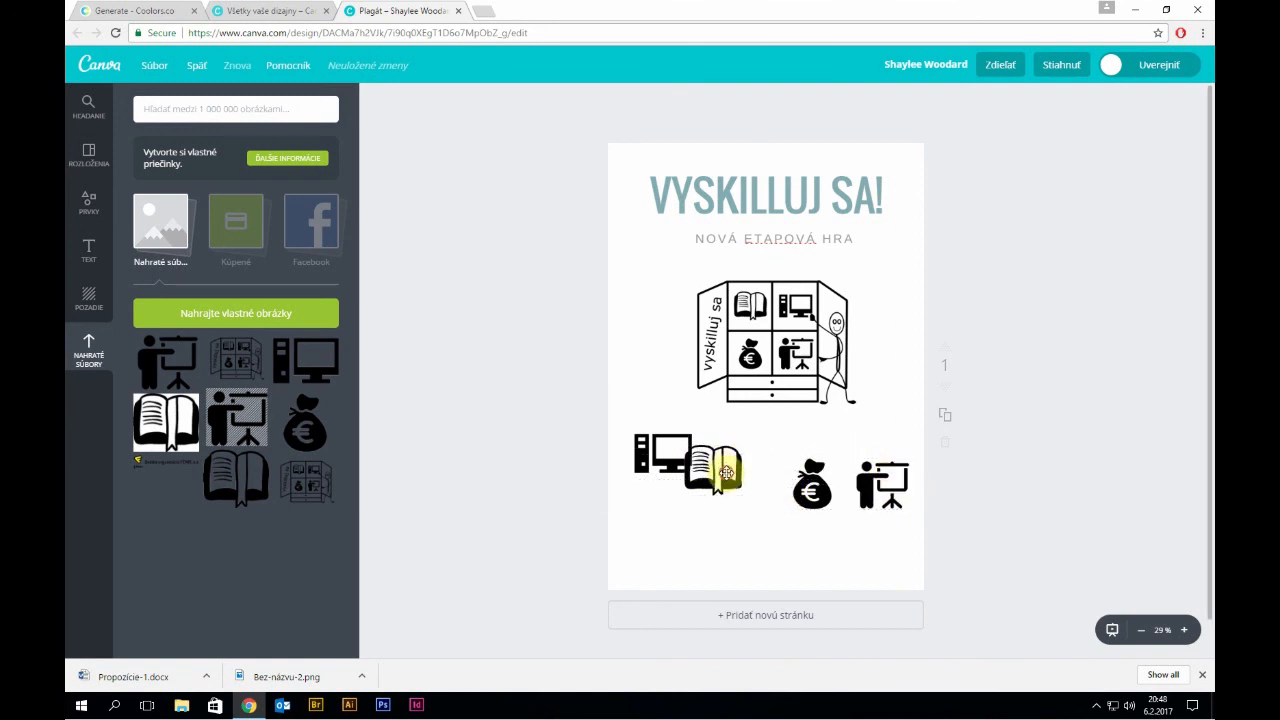
left_click_drag(726, 472, 670, 502)
left_click_drag(672, 458, 749, 487)
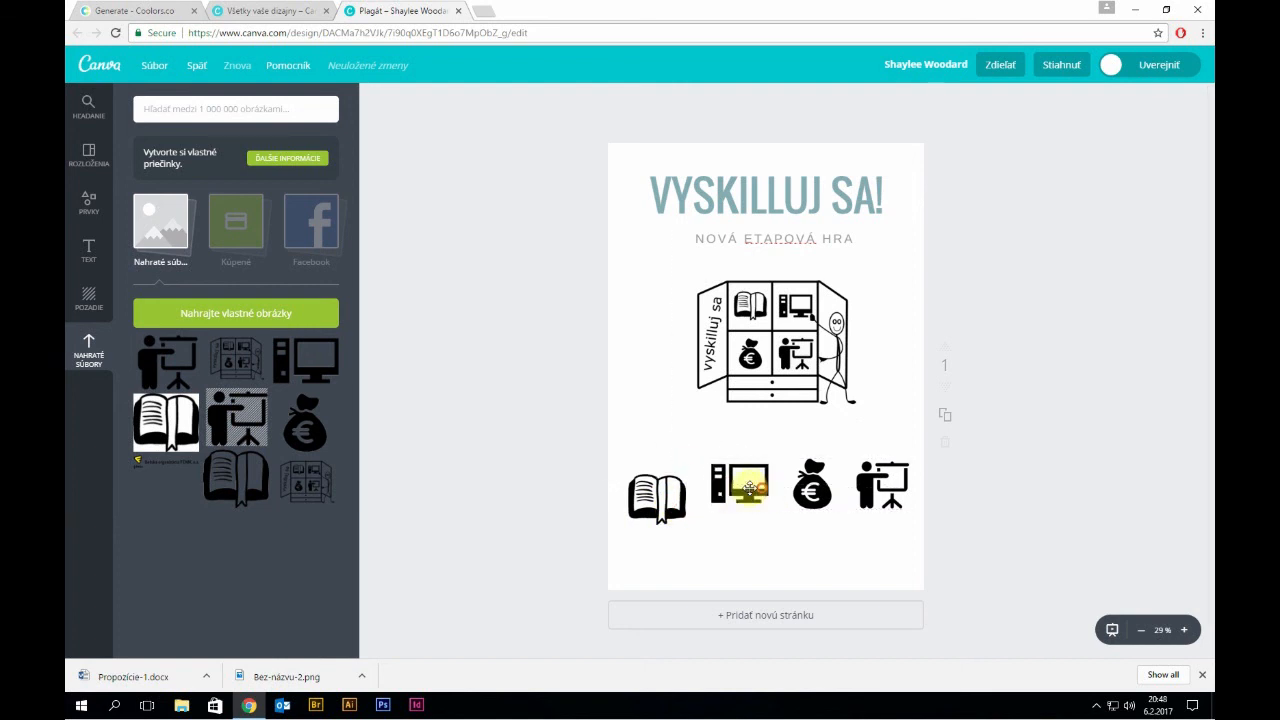
mouse_move(672, 508)
left_mouse_down()
mouse_move(686, 503)
mouse_move(675, 490)
left_mouse_up()
left_click(723, 490)
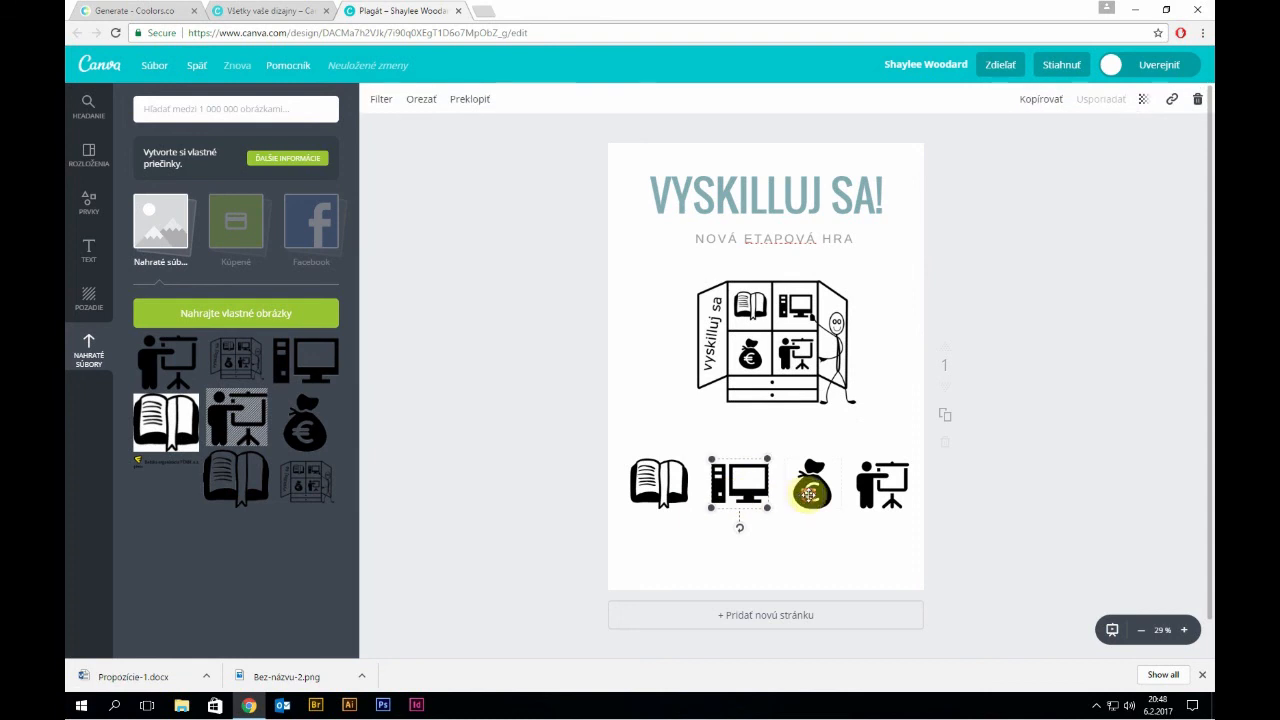
left_click(880, 482)
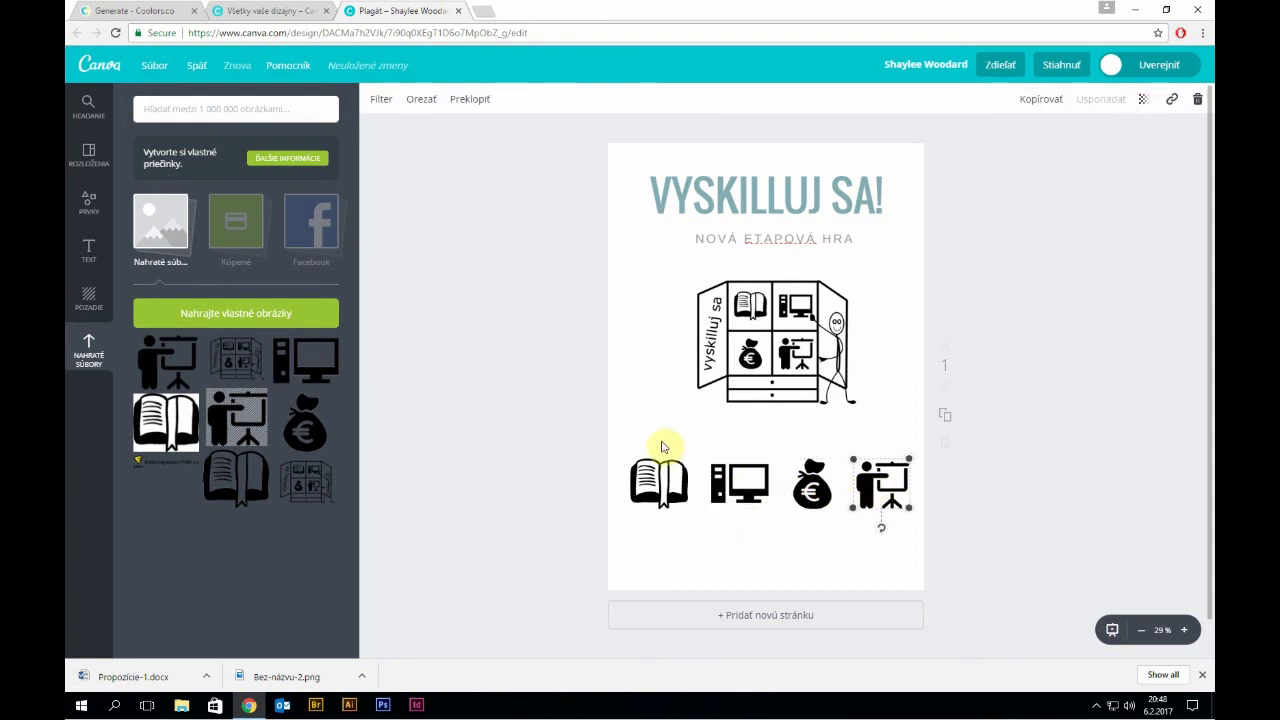
left_click(661, 445)
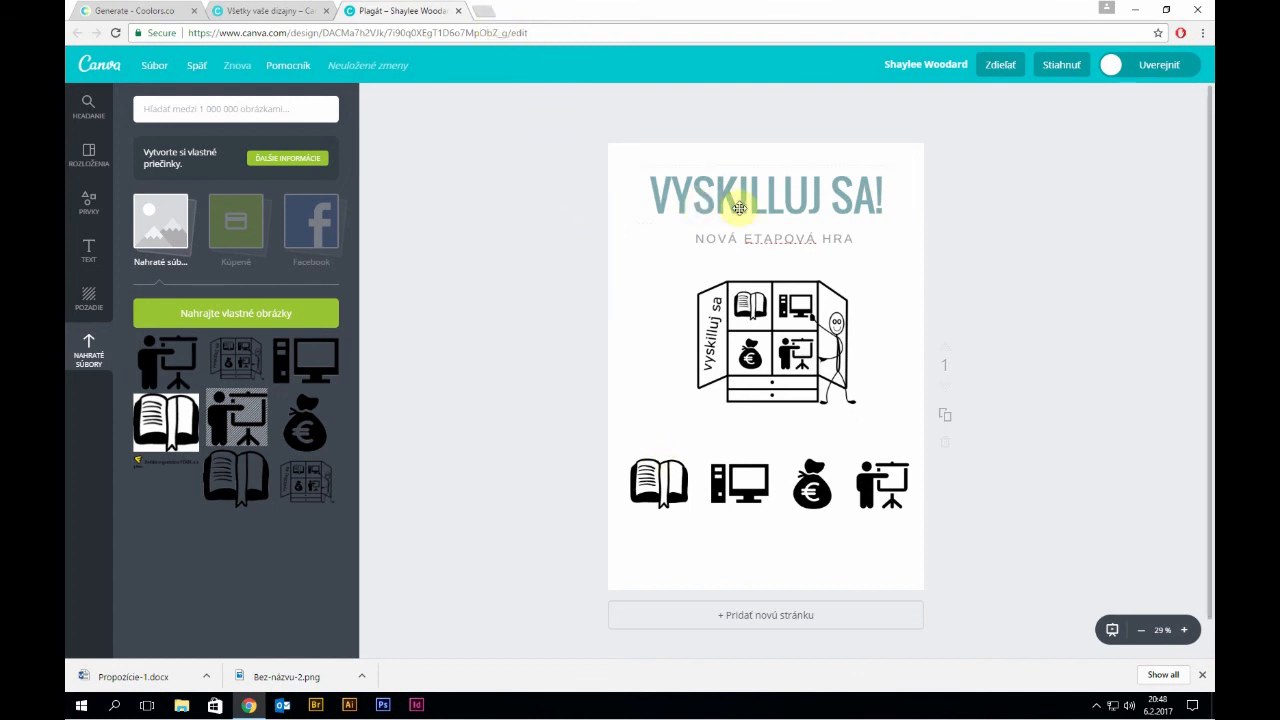
- Open the Coolors colour scheme website at coolors.co in a new browser tab
left_click(490, 12)
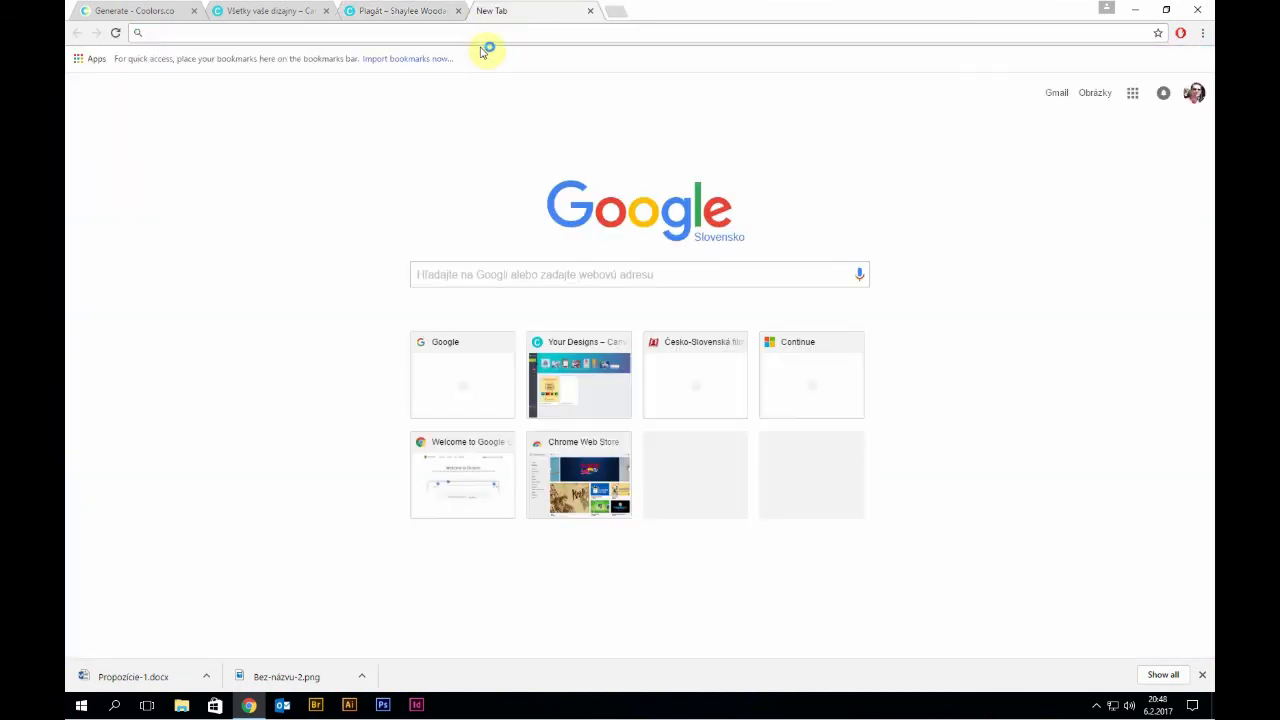
type("coo")
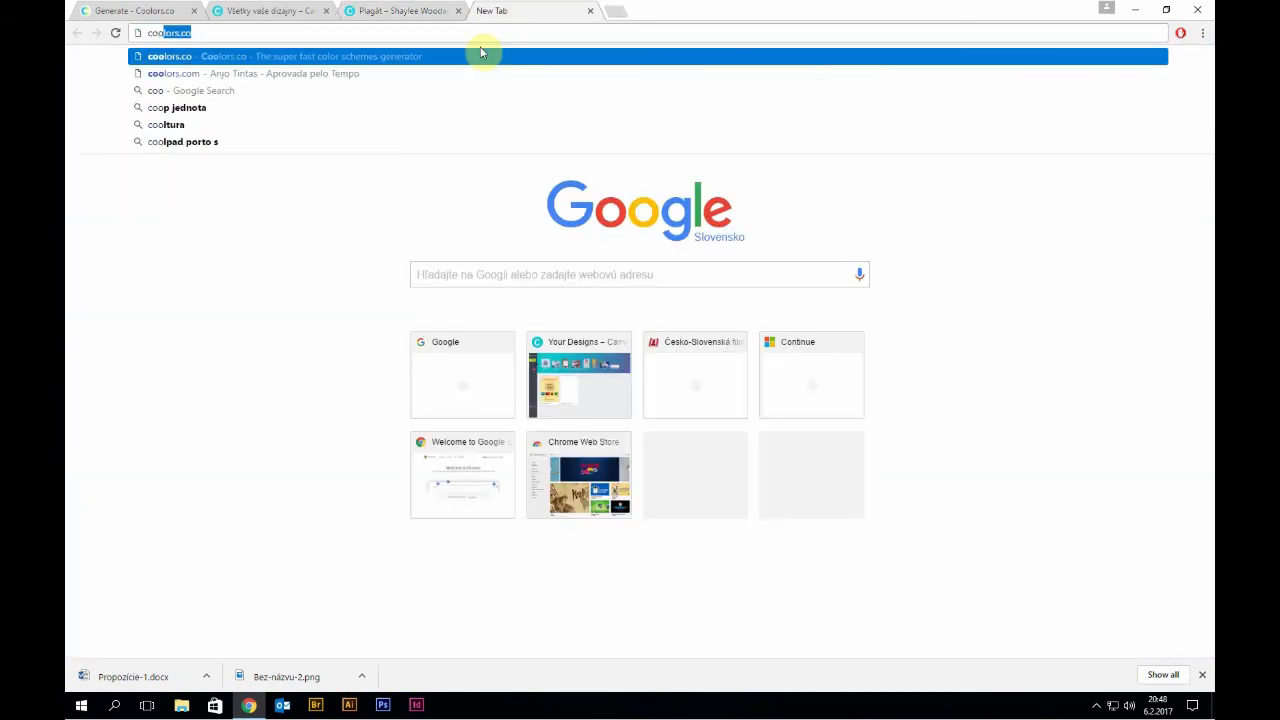
type("lors.com")
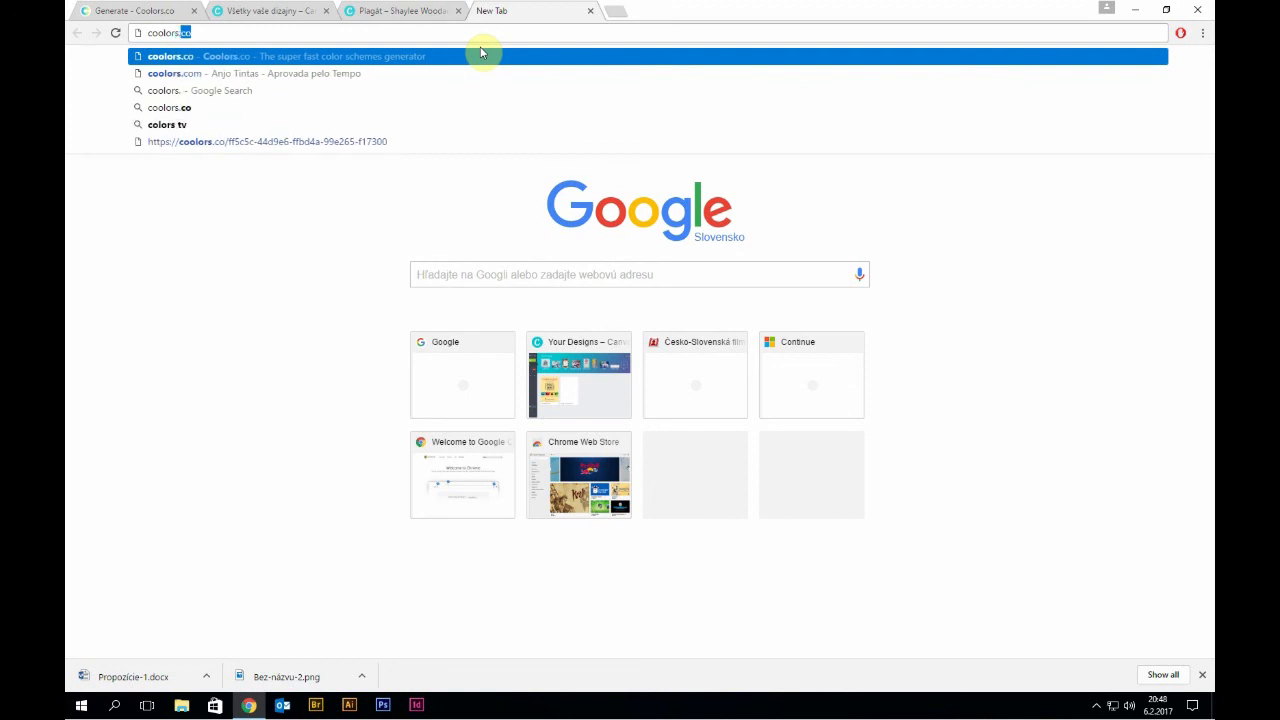
key("BackSpace")
key("Return")
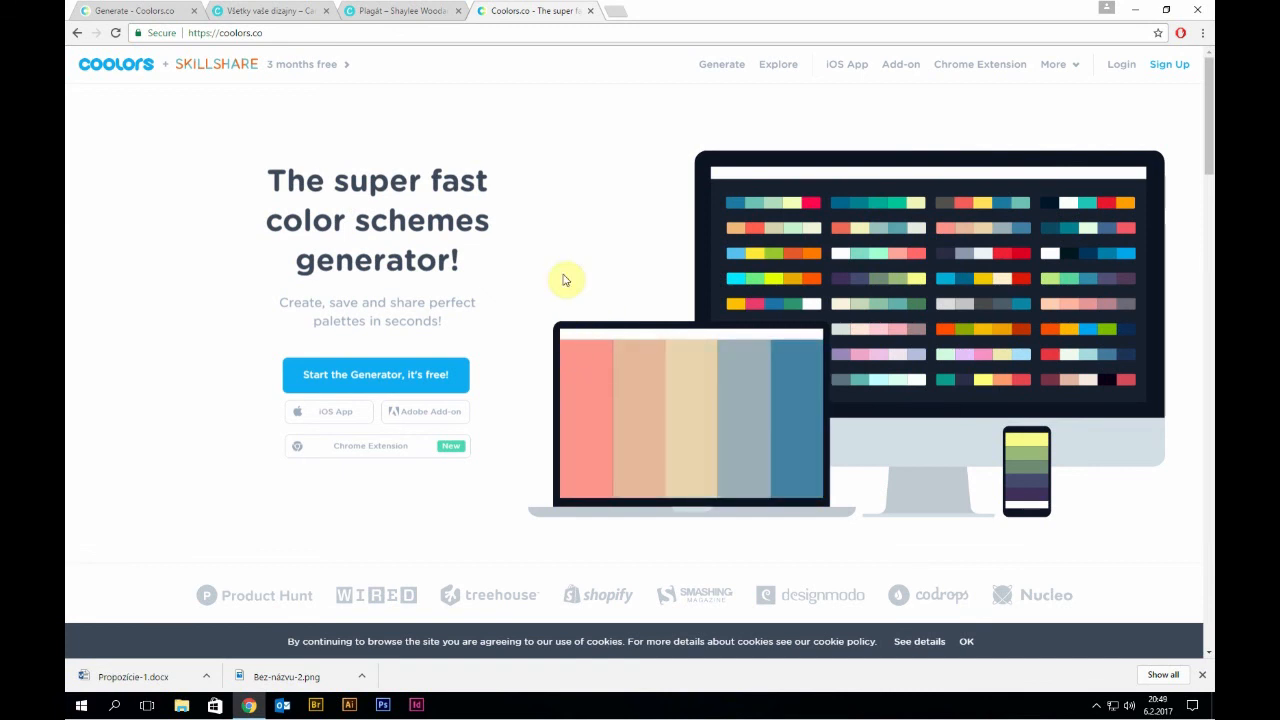
- Copy the red colour code FF5C5C from the generated Coolors palette and return to the Canva poster
left_click(145, 12)
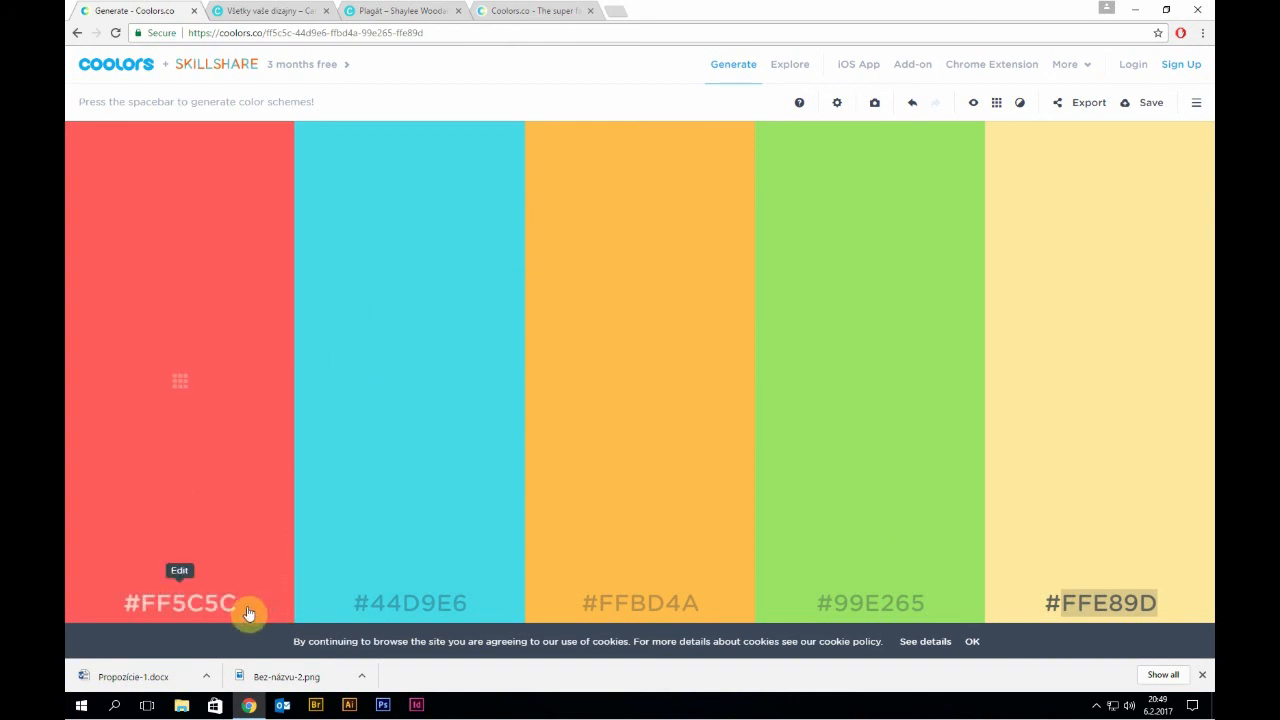
left_click(213, 607)
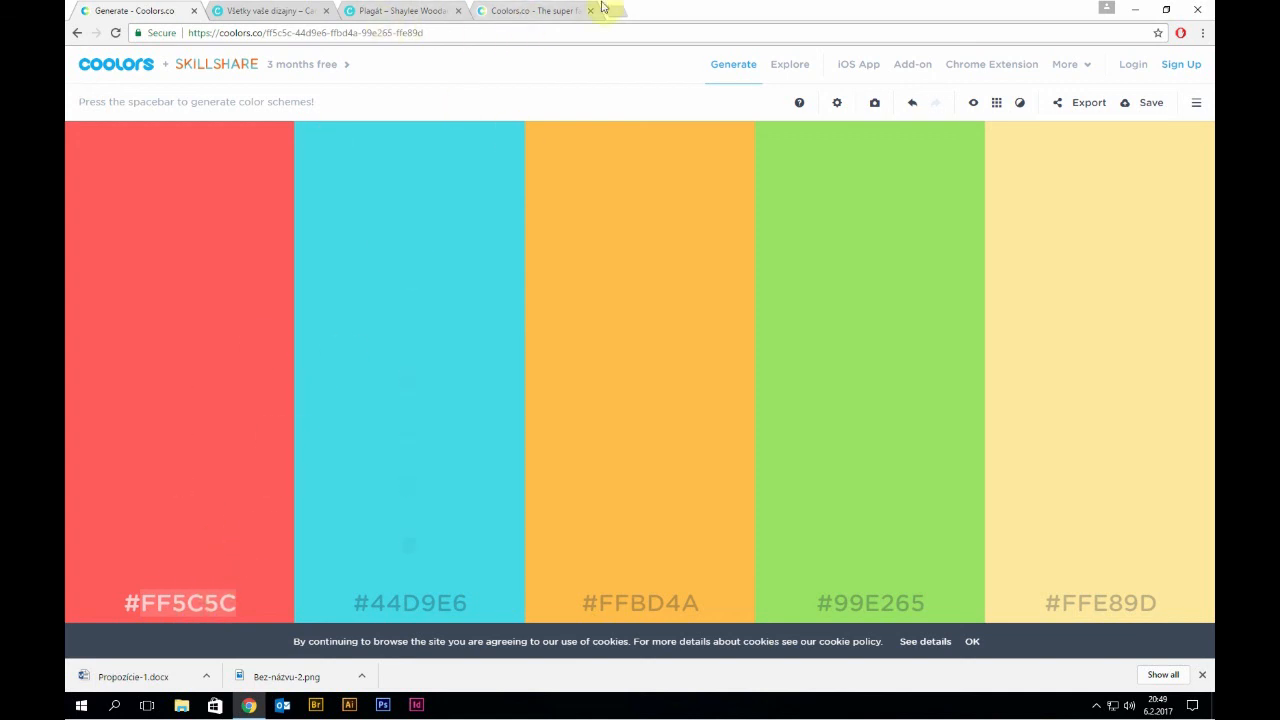
left_click(545, 10)
left_click(275, 10)
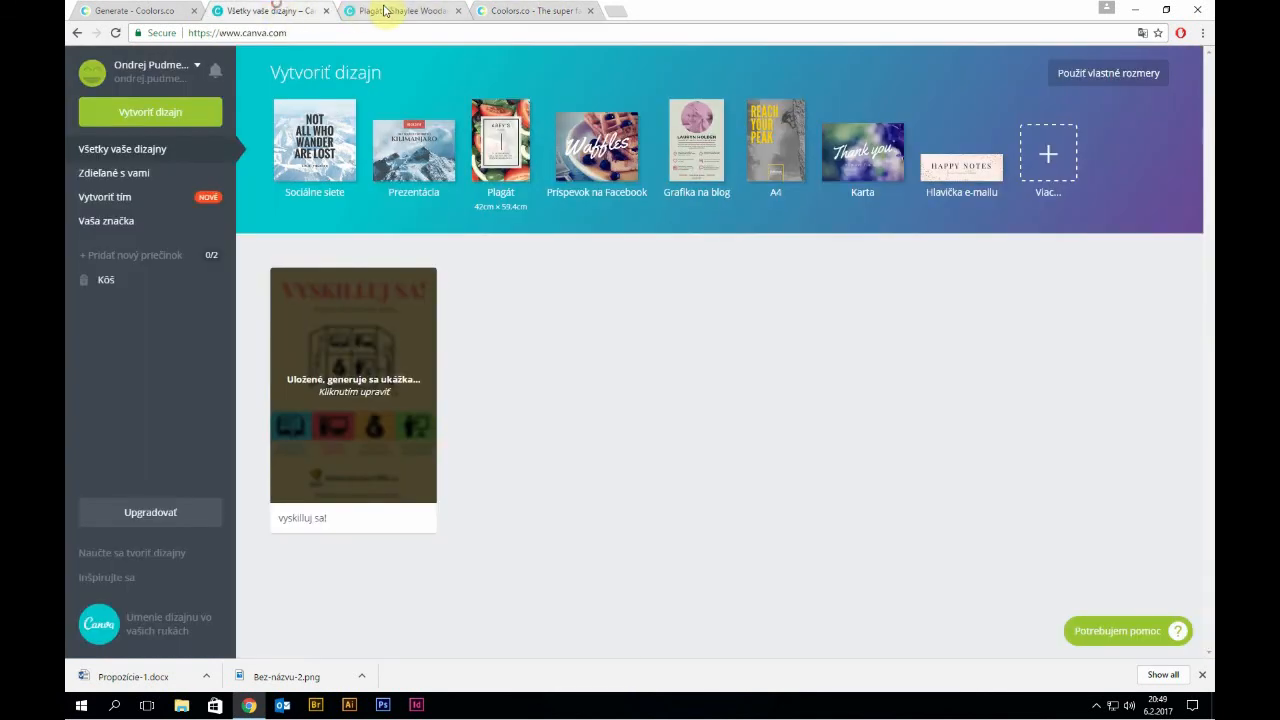
left_click(387, 10)
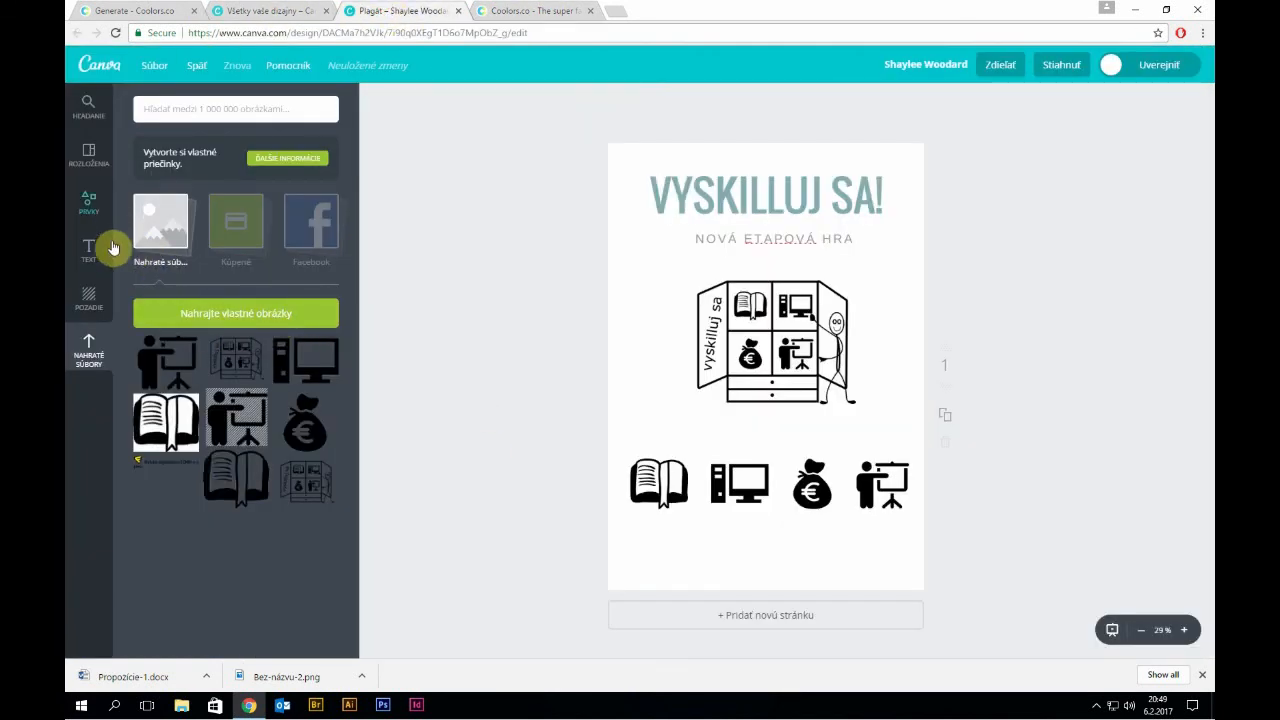
- Add a square shape, shrink it over the book icon against the page's left edge, and send it behind the icon
left_click(92, 200)
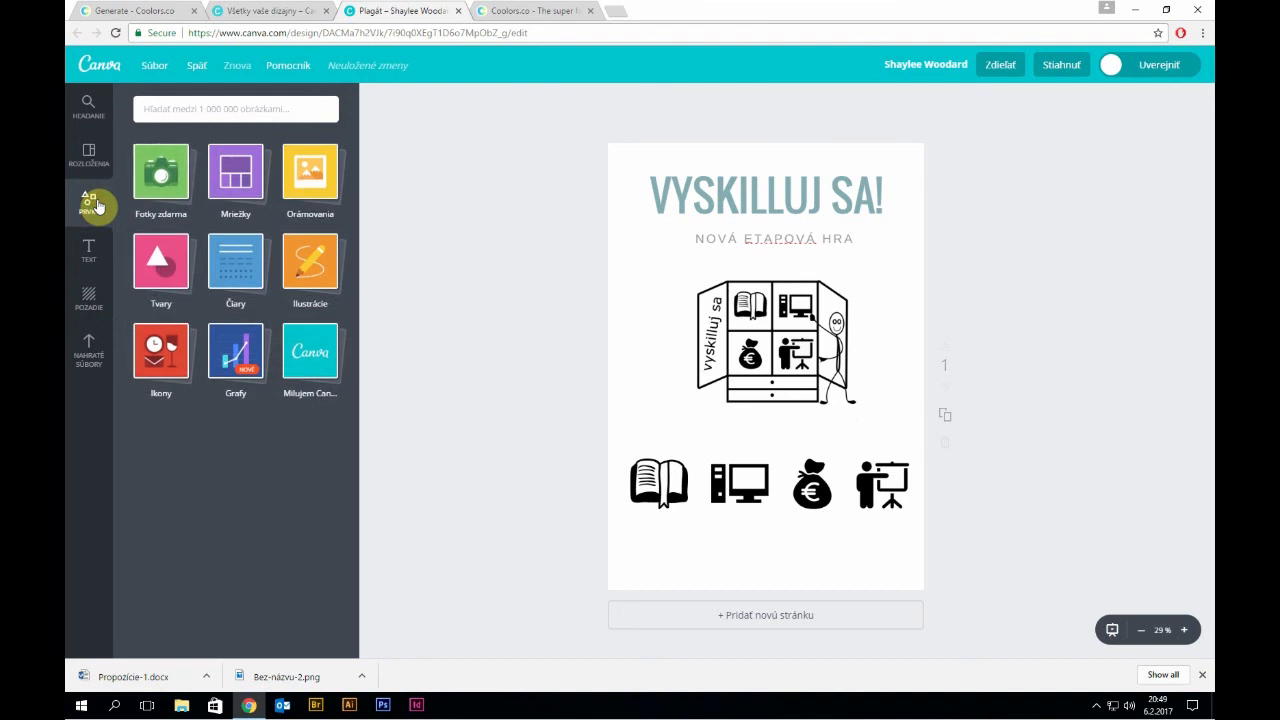
left_click(172, 283)
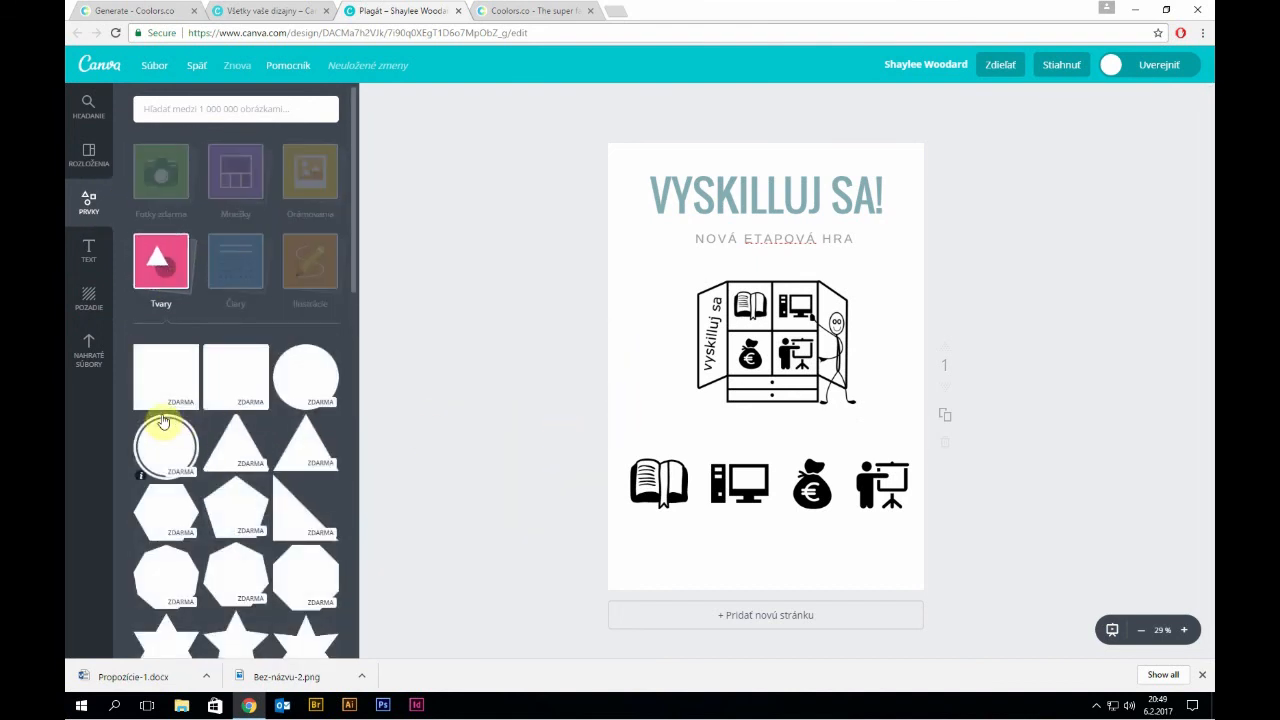
left_click(170, 390)
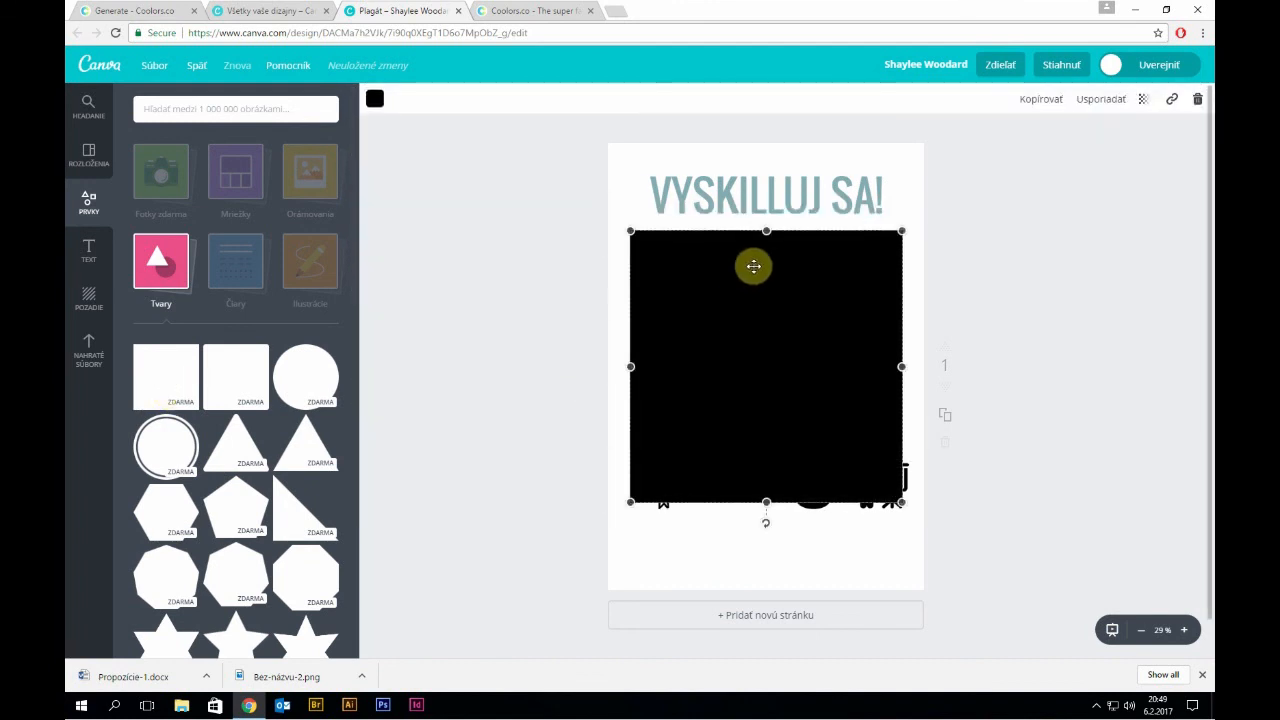
left_click_drag(901, 228, 649, 481)
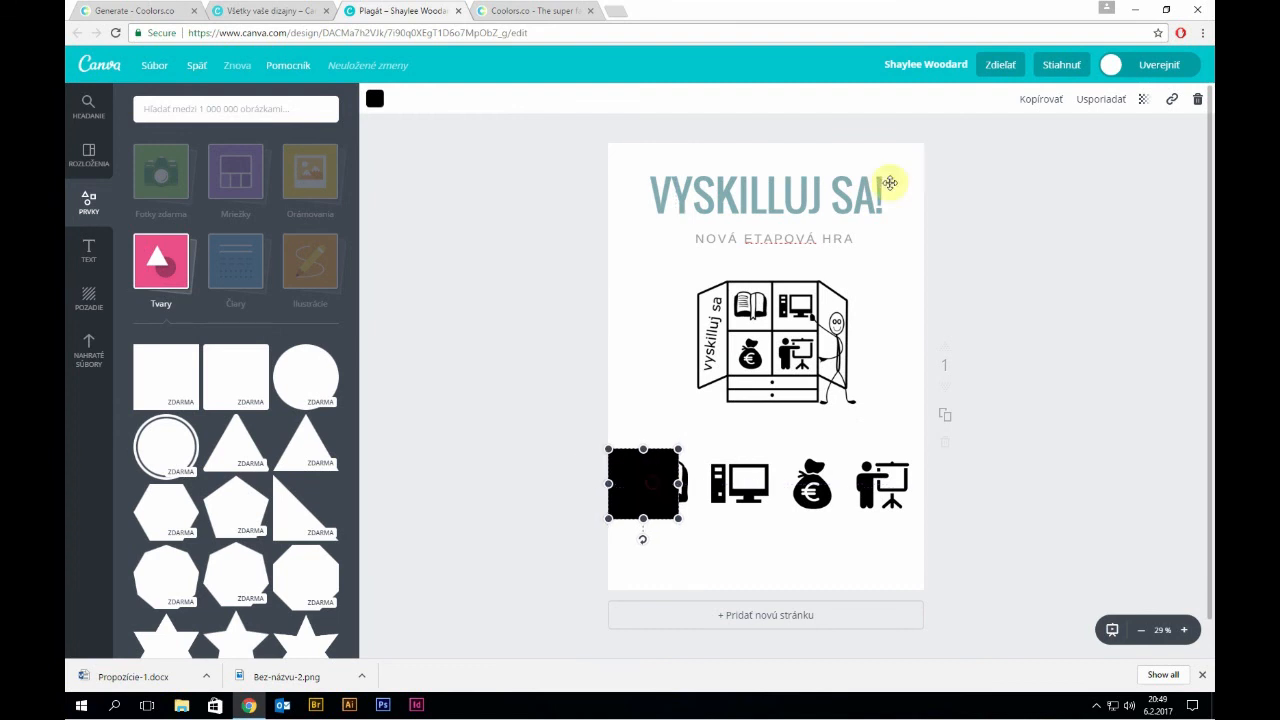
left_click(1106, 104)
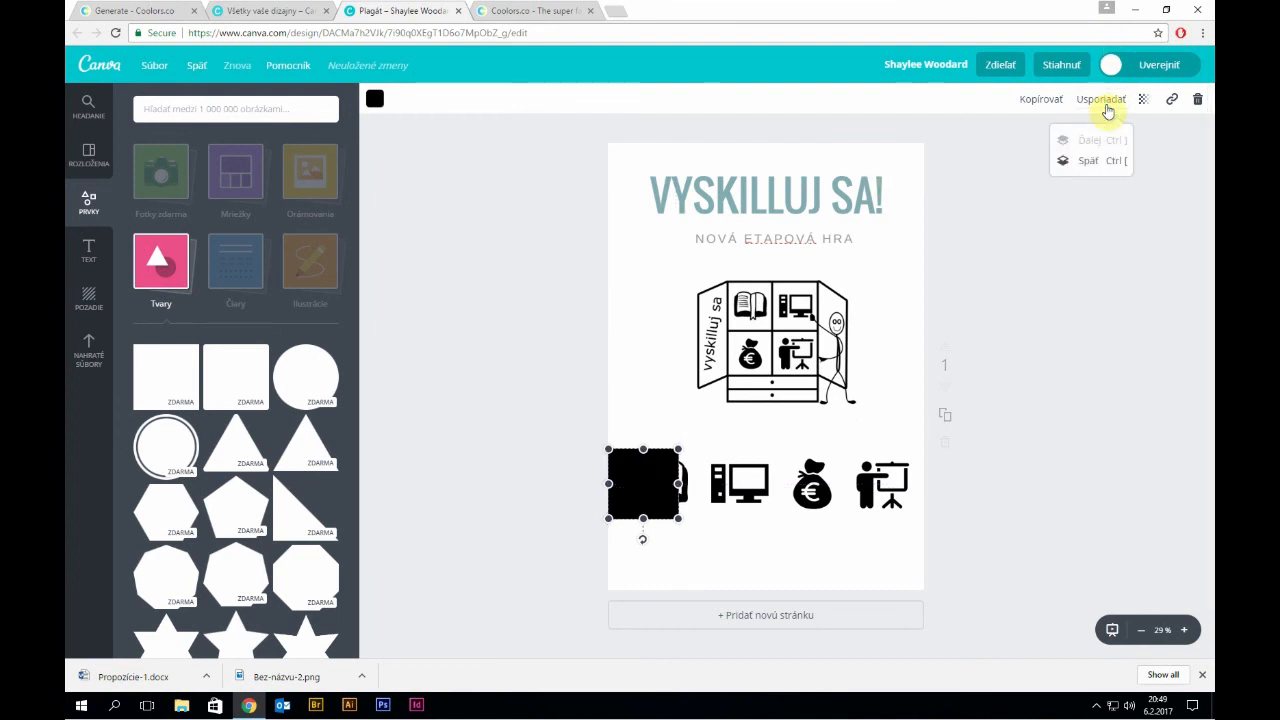
left_click(1100, 168)
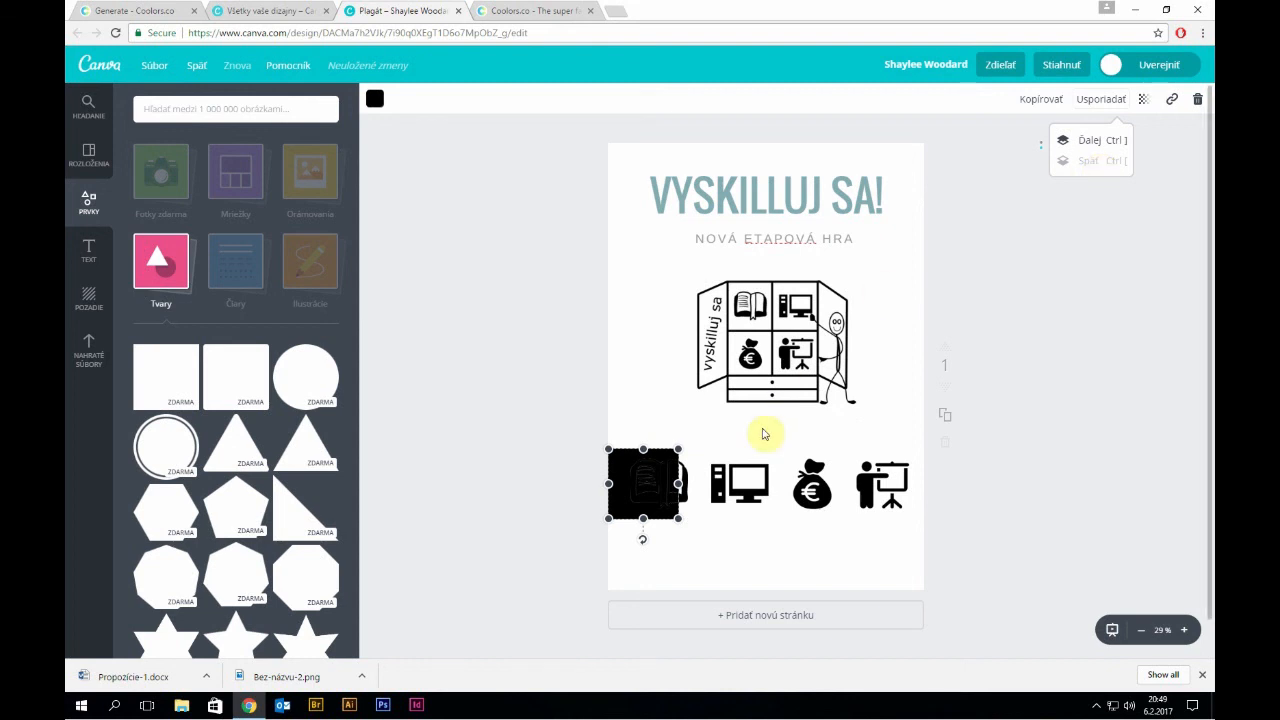
- Fill the square behind the book icon with the custom colour FF5C5C
left_click(375, 101)
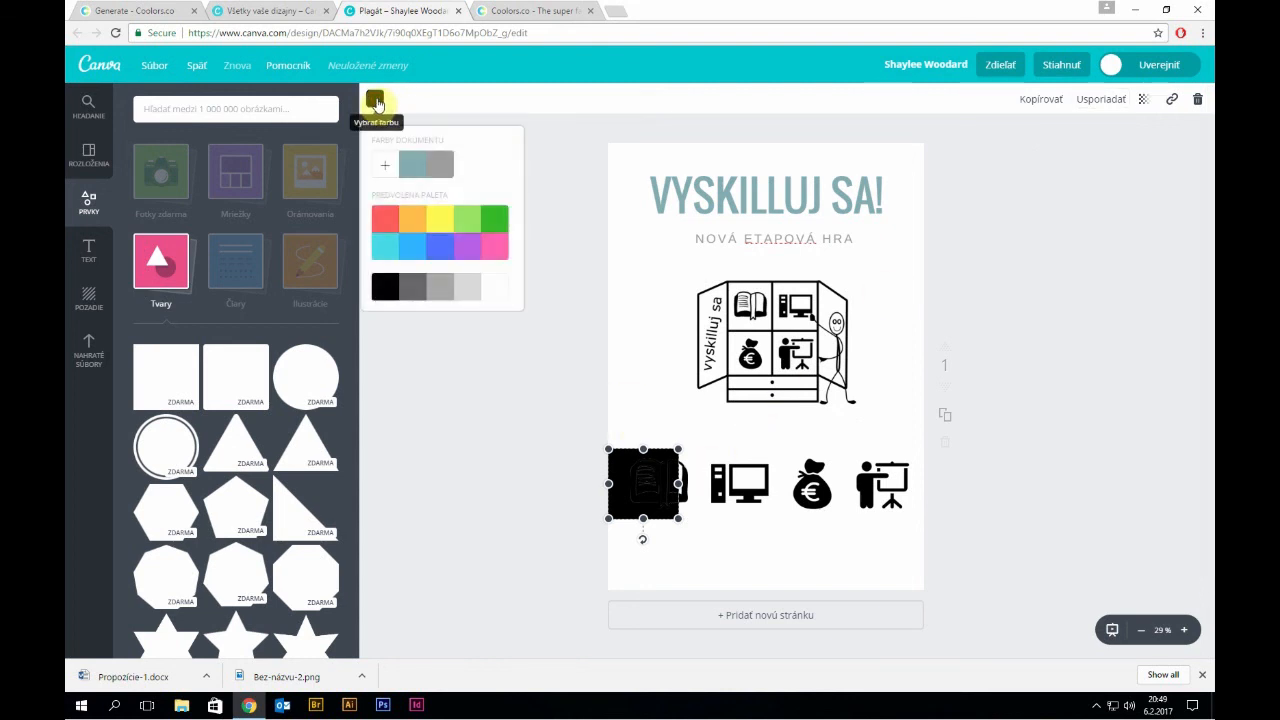
left_click(385, 172)
left_click(487, 350)
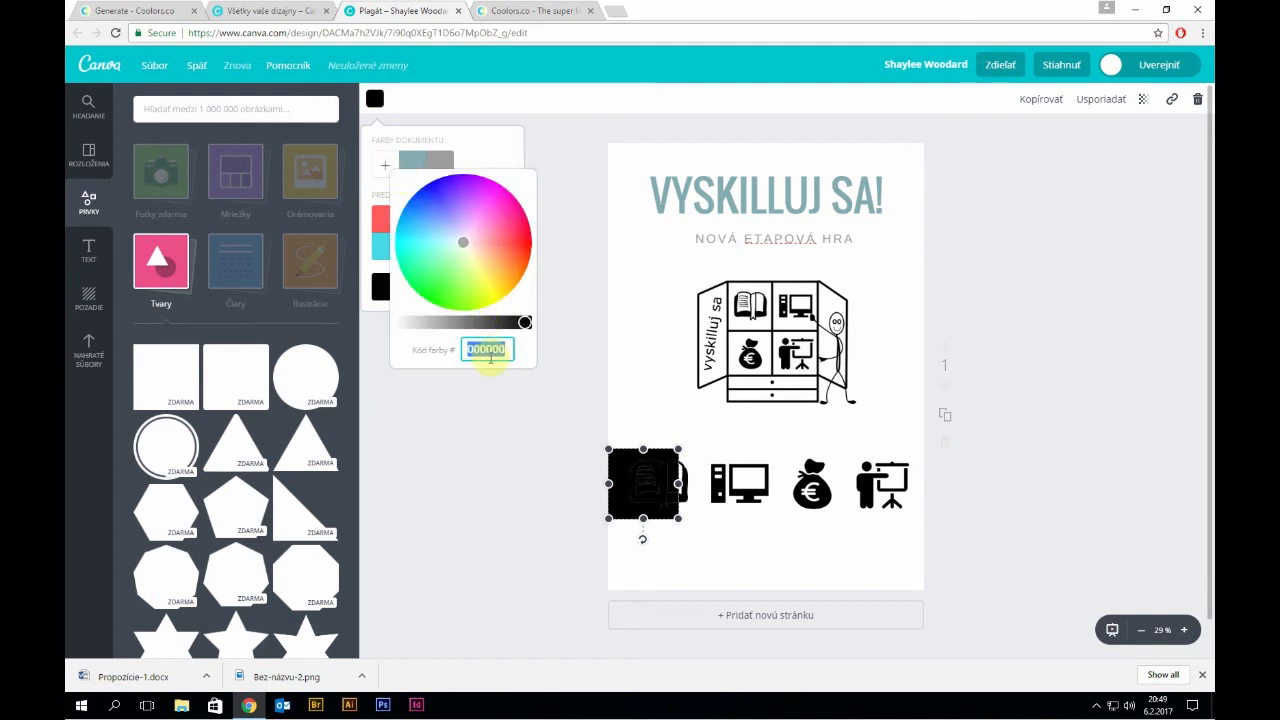
type("FF5C5C")
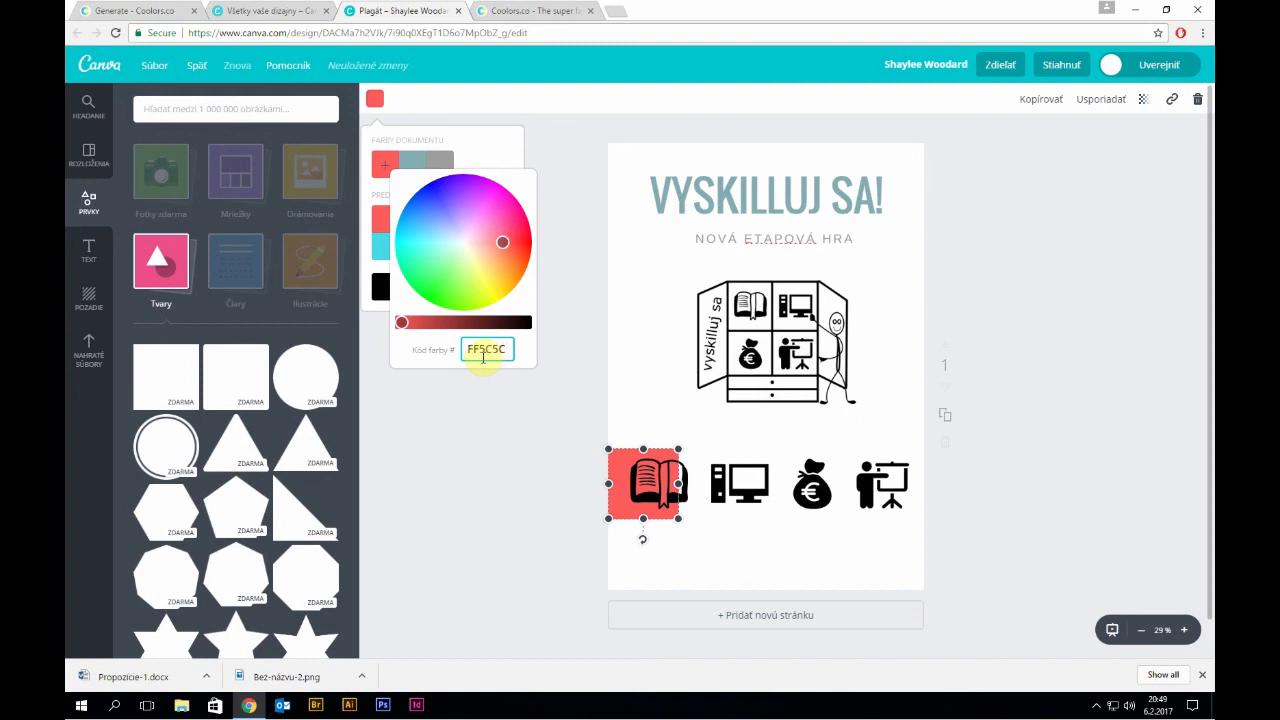
key("Return")
- Widen the red square slightly and centre the book icon on it
left_click_drag(678, 483, 688, 489)
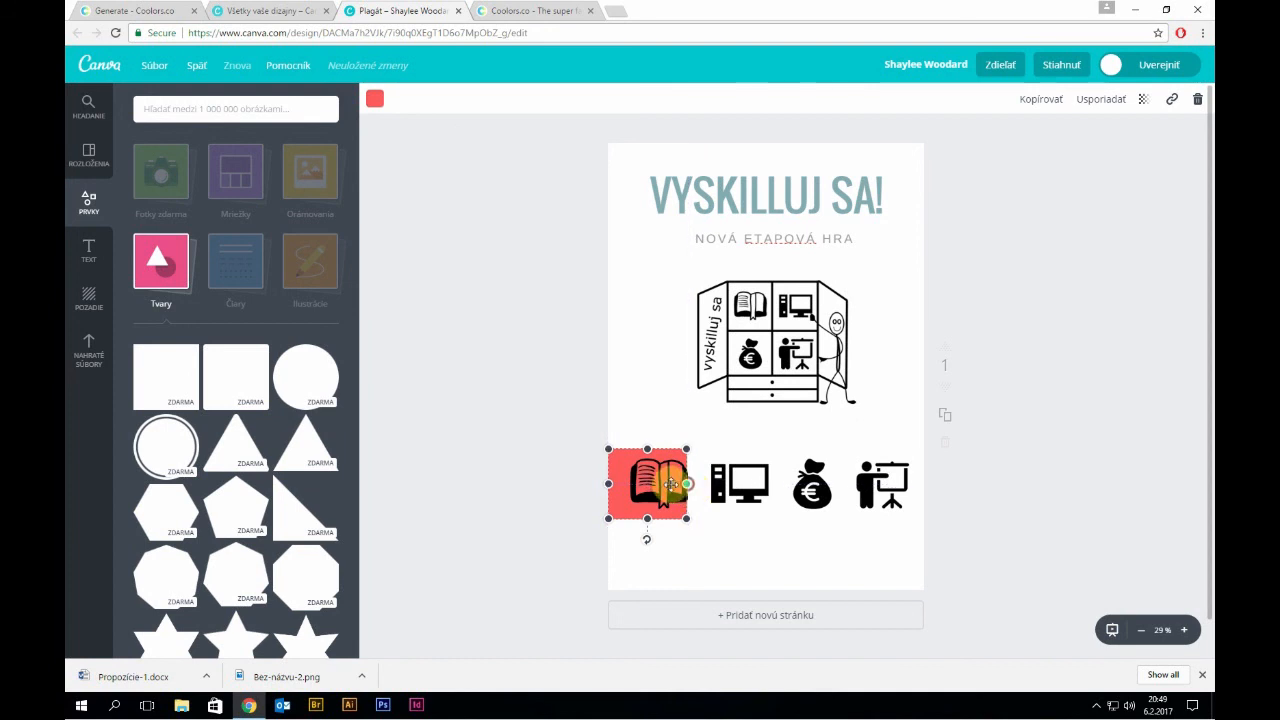
left_click(652, 488)
left_click_drag(668, 499, 664, 501)
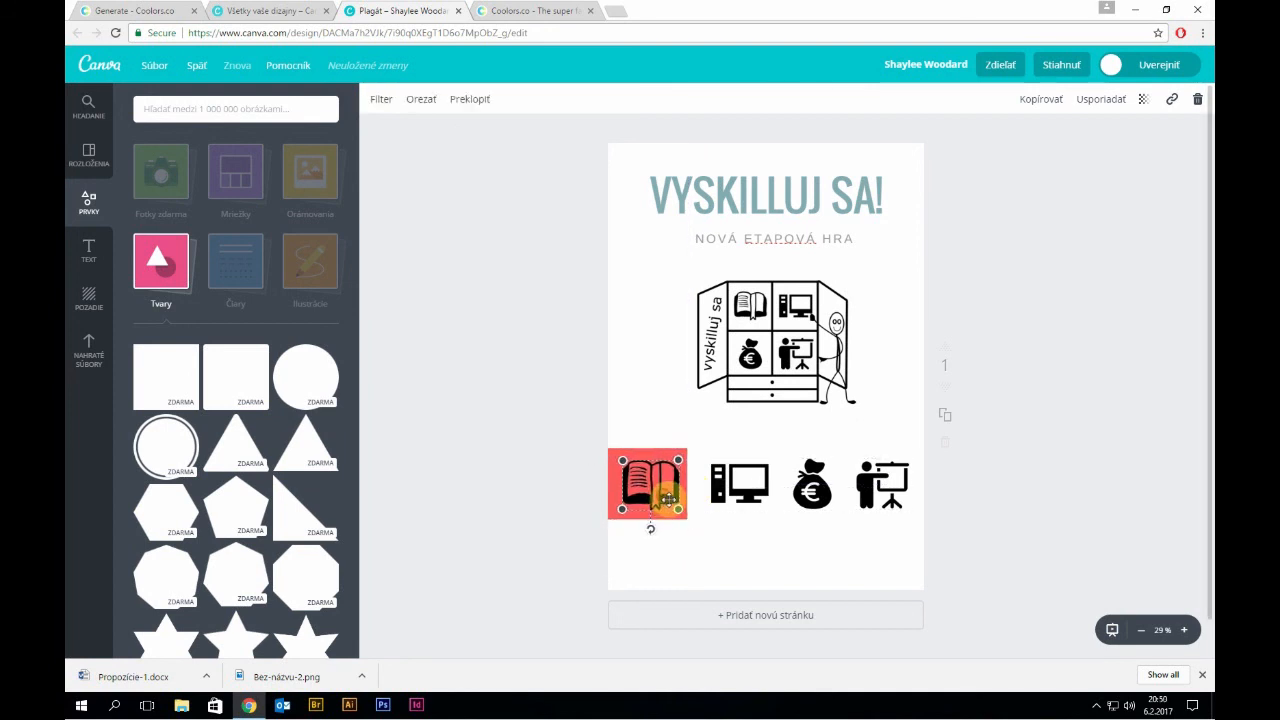
- Duplicate the red rectangle, place the copy beside it over the computer icon, and send it behind the icon
left_click(651, 451)
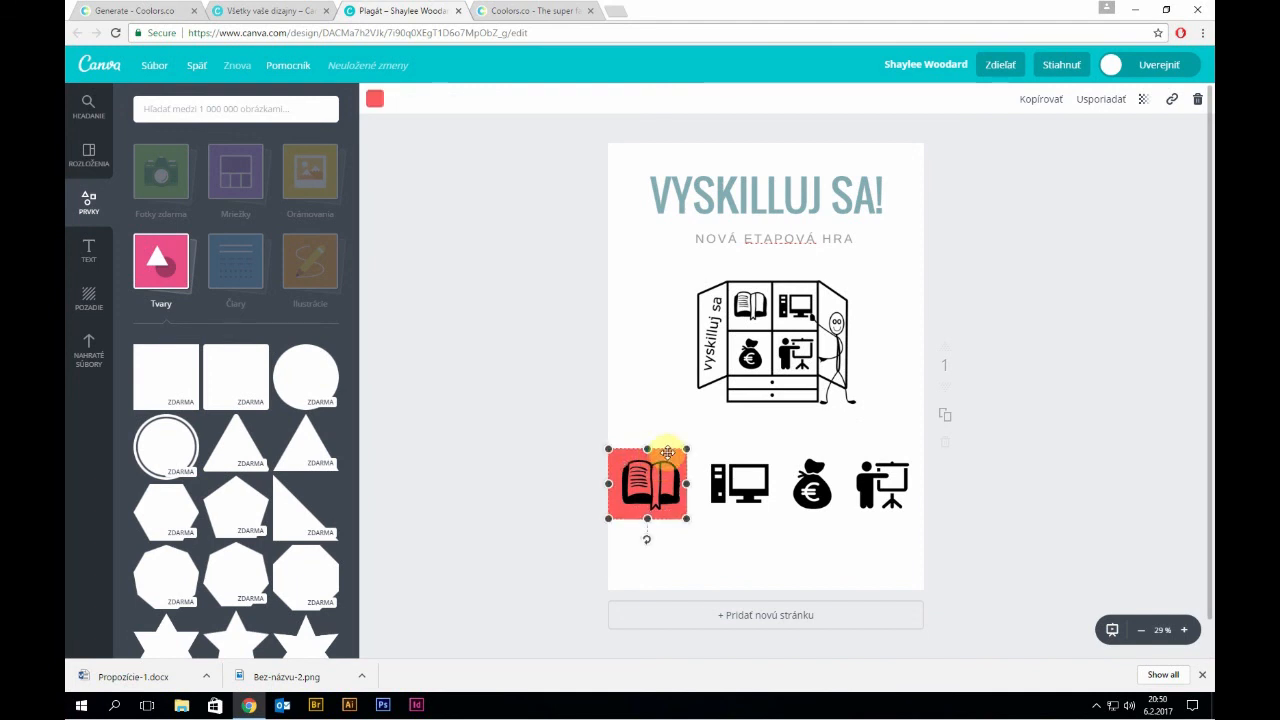
left_click(1057, 106)
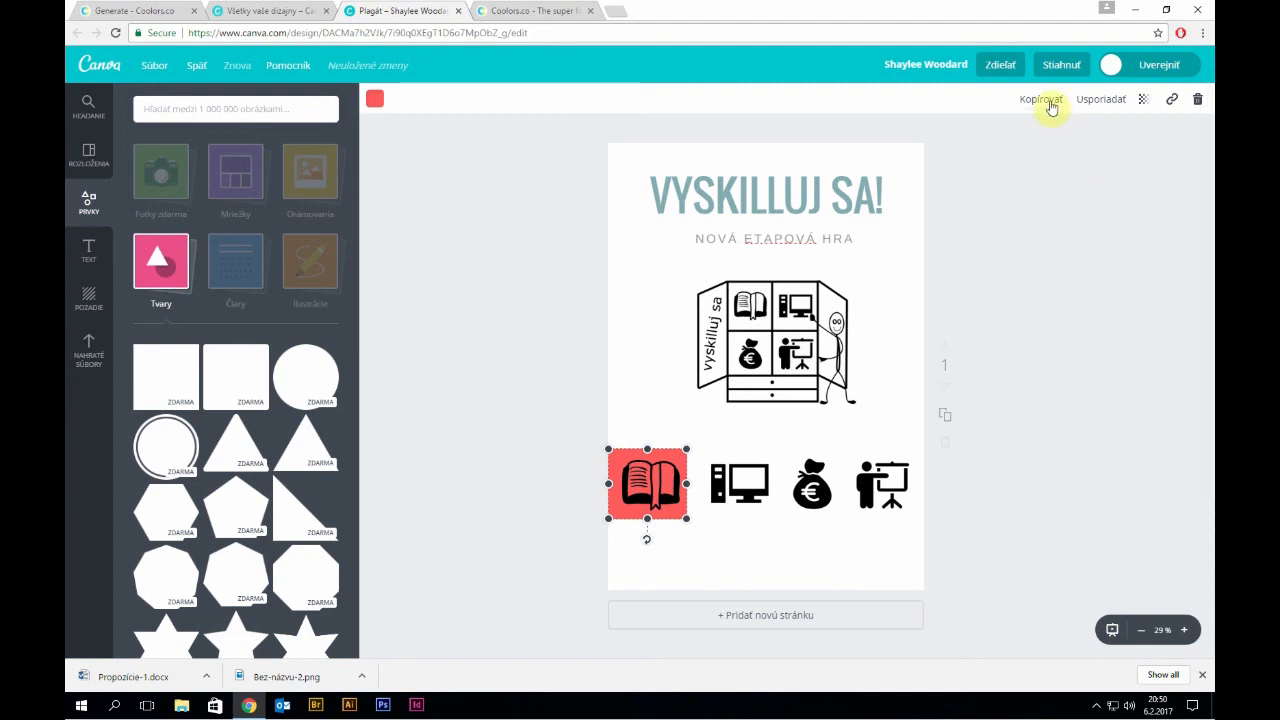
left_click_drag(676, 503, 755, 501)
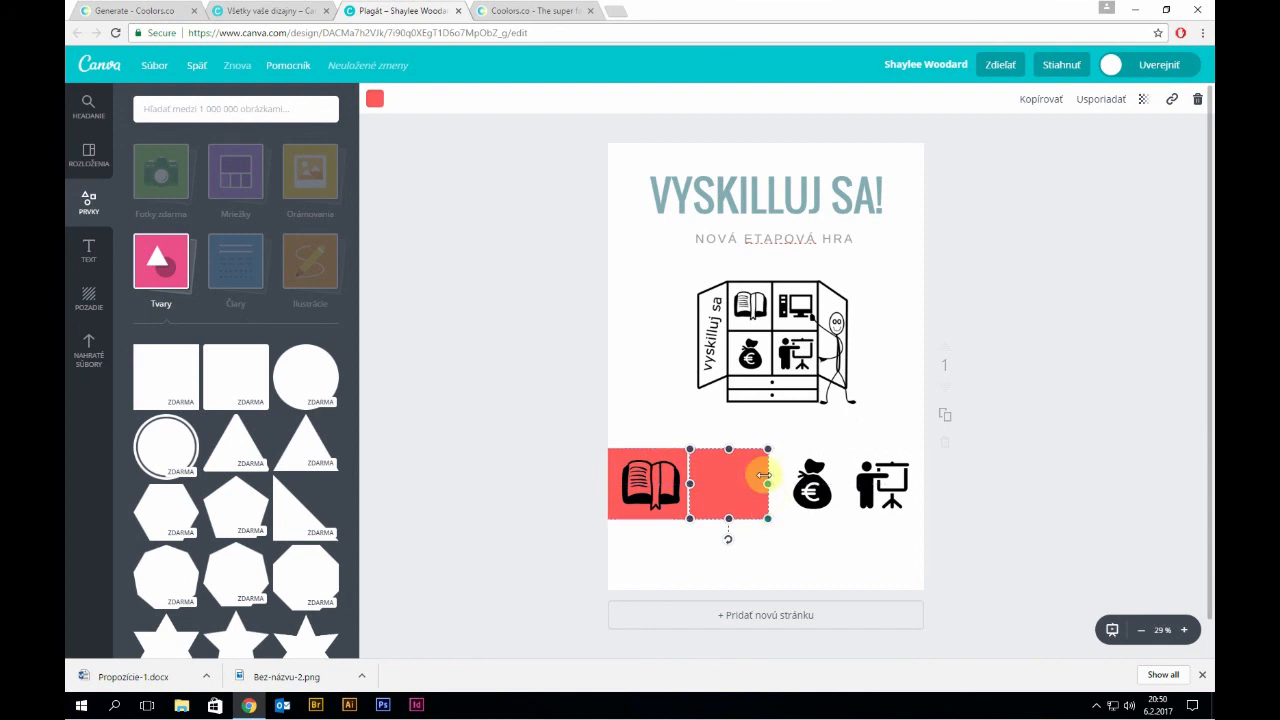
left_click(1100, 99)
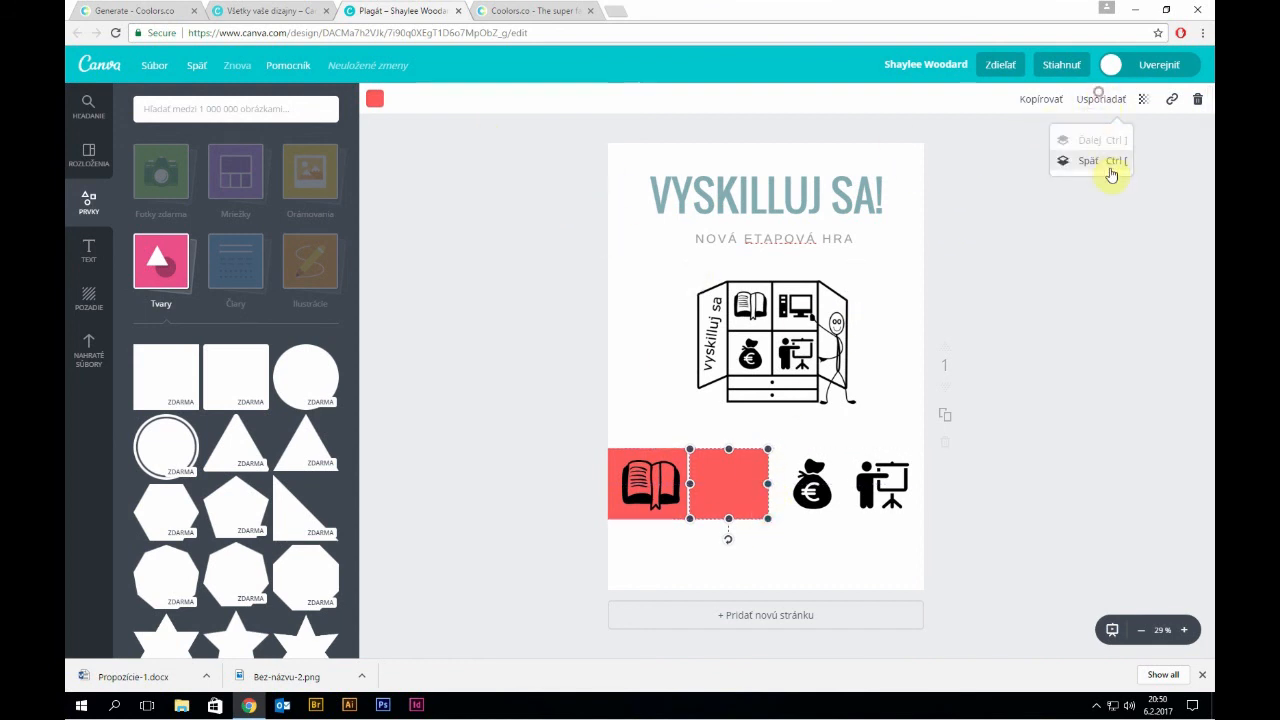
left_click(1105, 160)
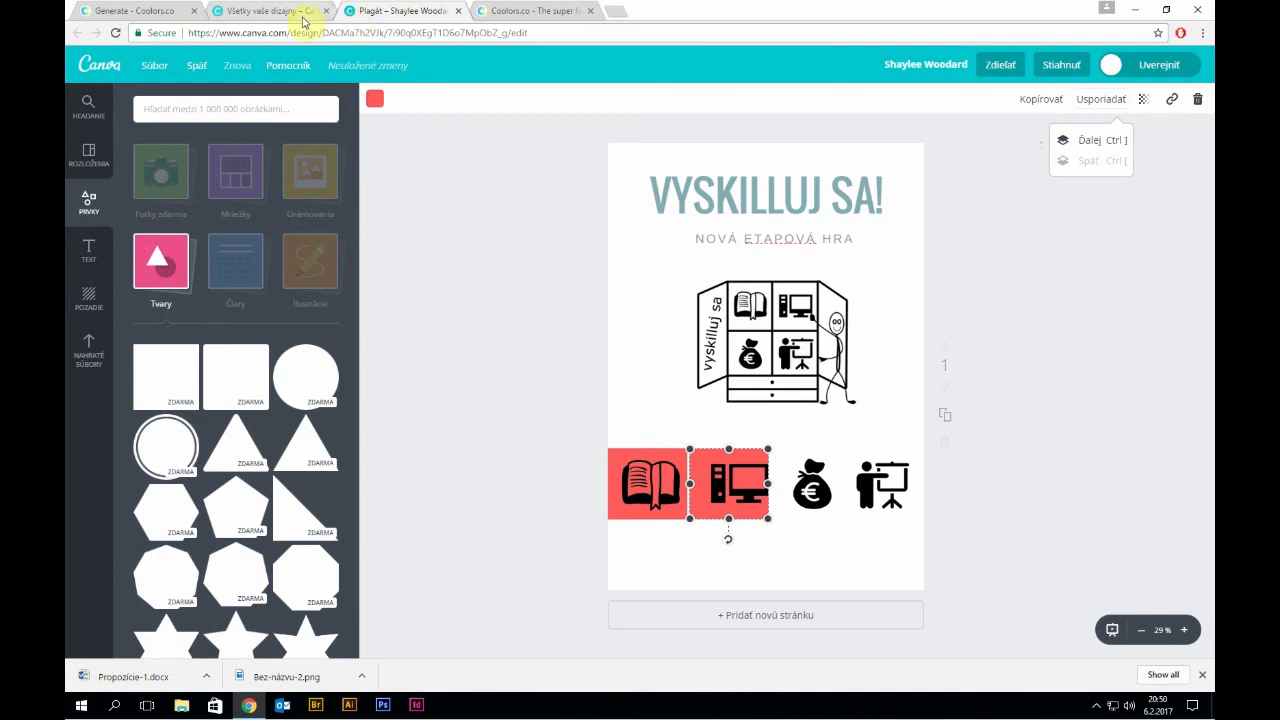
- Copy the turquoise code 44D9E6 from the Coolors palette and fill the rectangle behind the computer icon with it
left_click(135, 12)
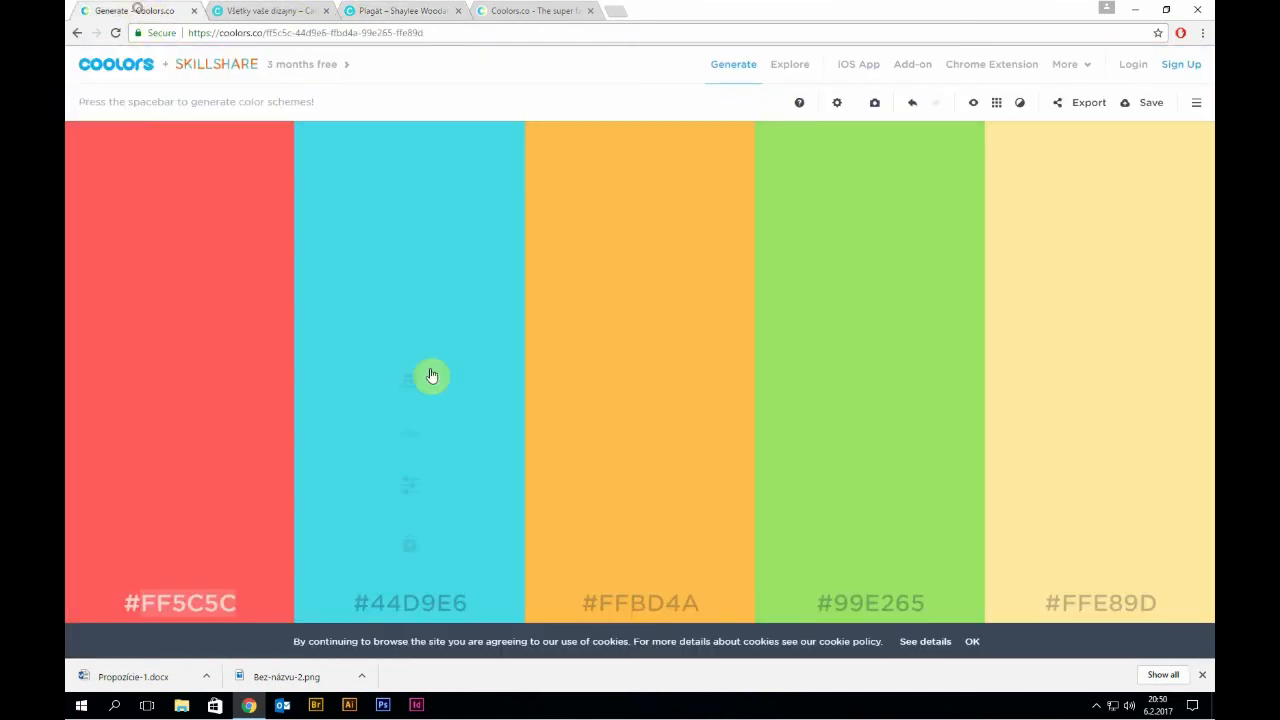
double_click(440, 603)
key("ctrl+c")
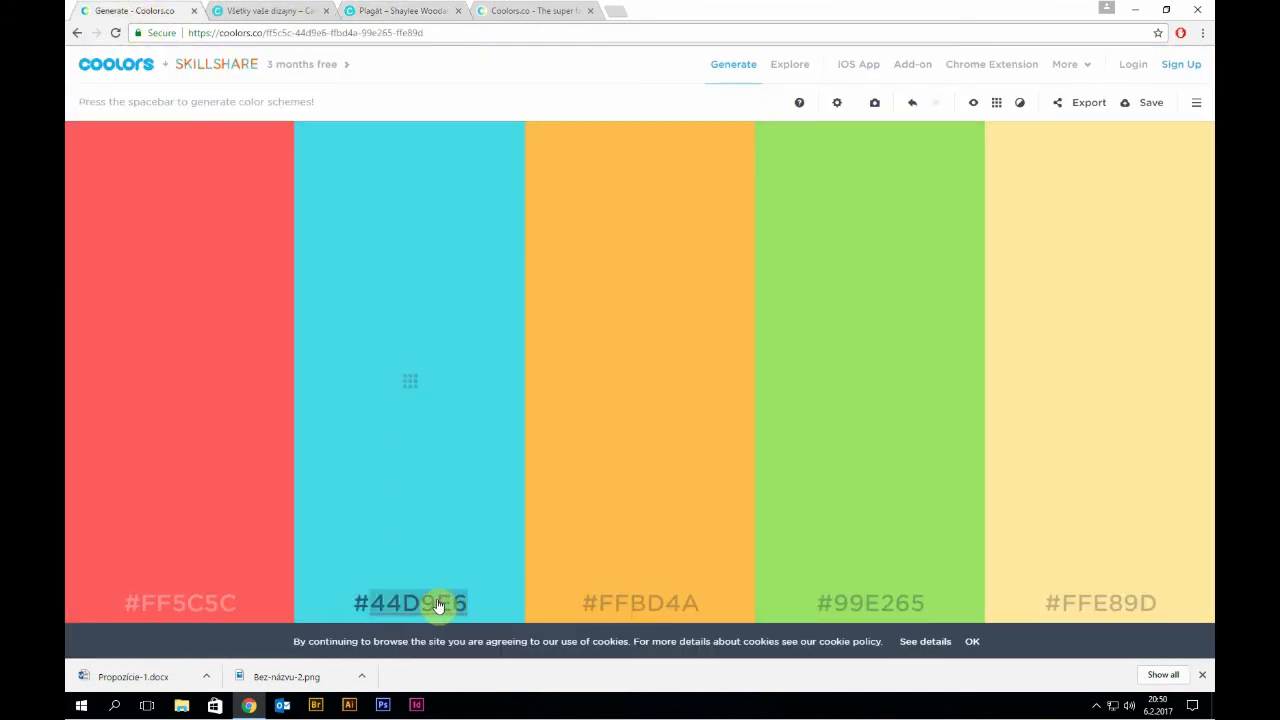
left_click(406, 9)
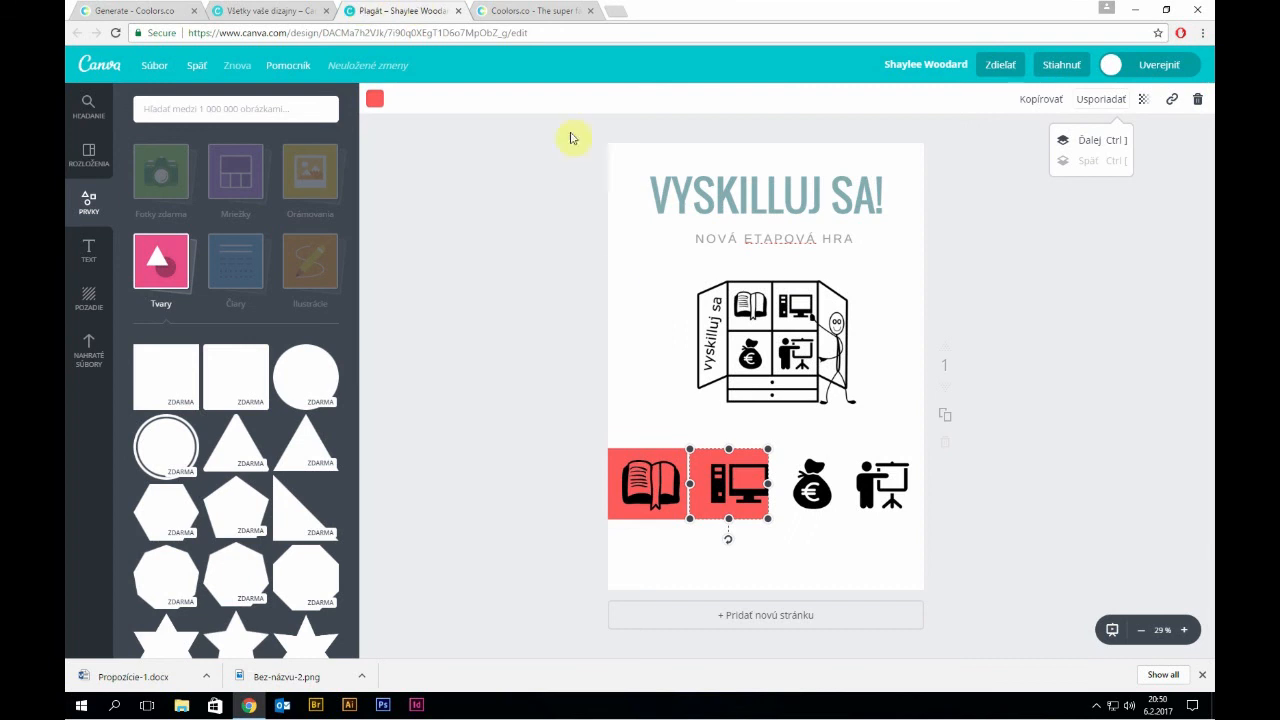
left_click(374, 99)
left_click(393, 166)
left_click(485, 348)
key("ctrl+v")
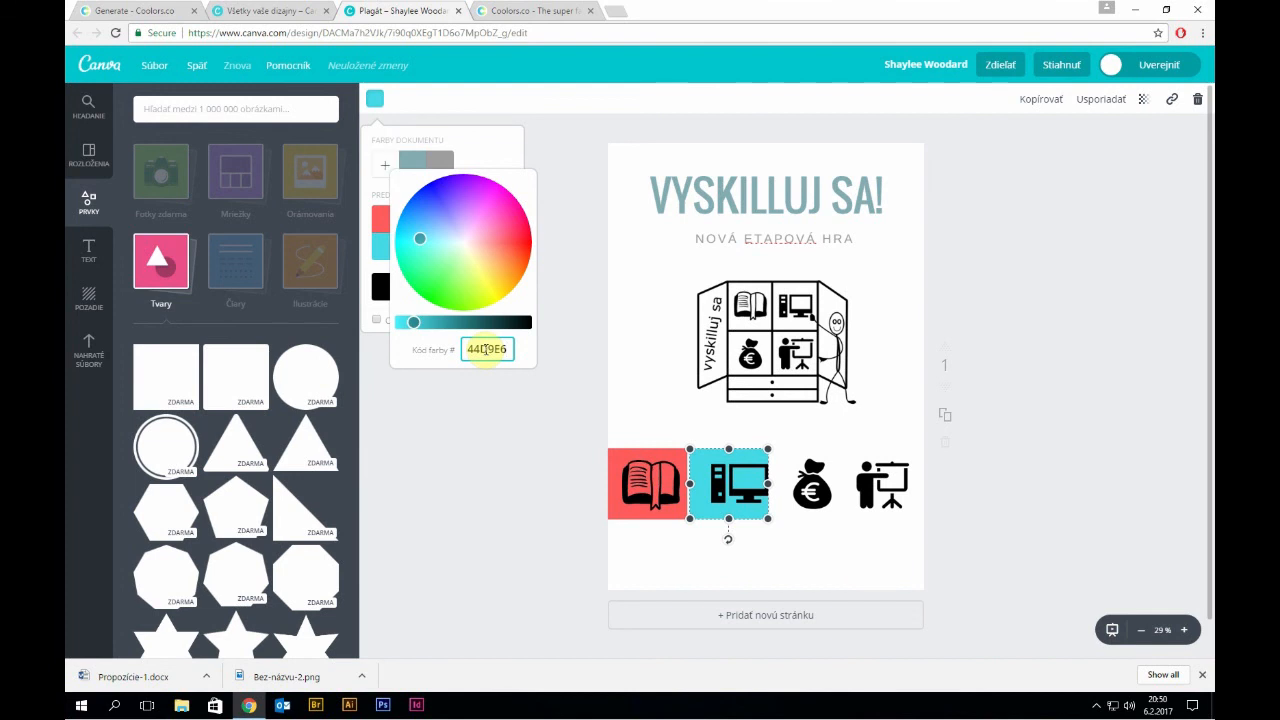
key("Return")
left_click(527, 383)
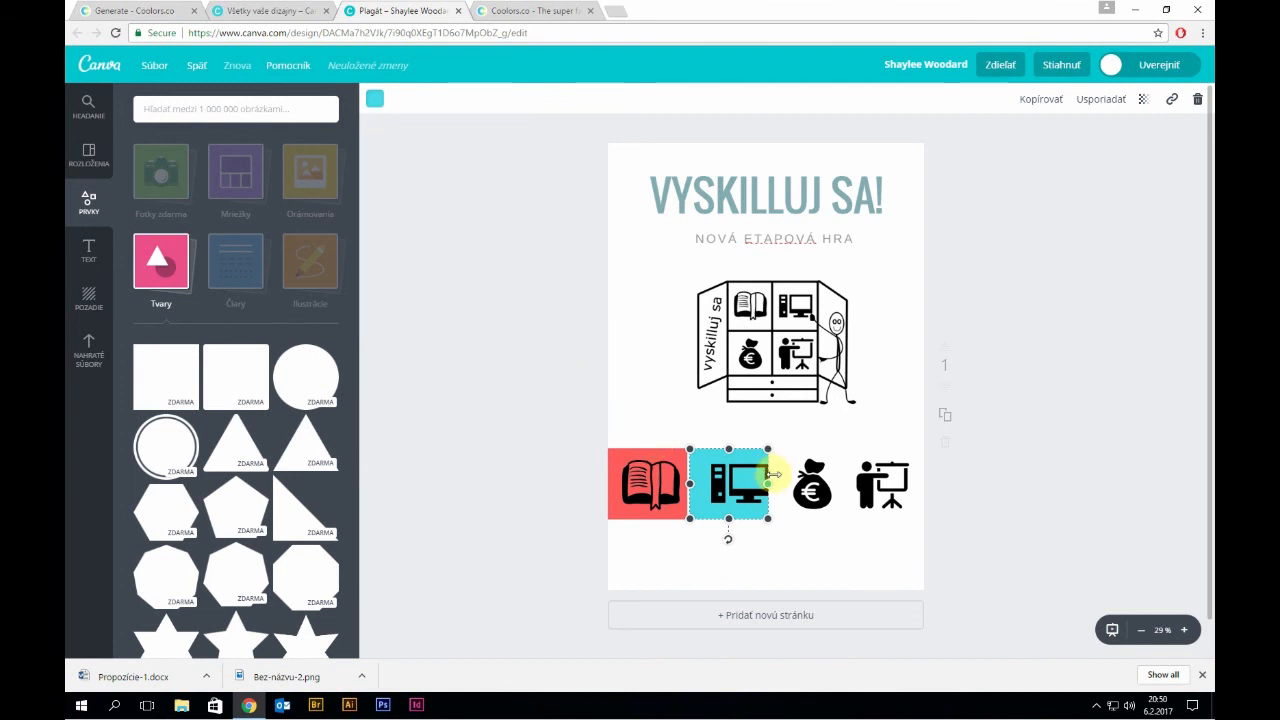
- Duplicate the turquoise rectangle and place the copy beside it over the money bag icon
left_click(1048, 104)
left_click_drag(757, 471, 833, 465)
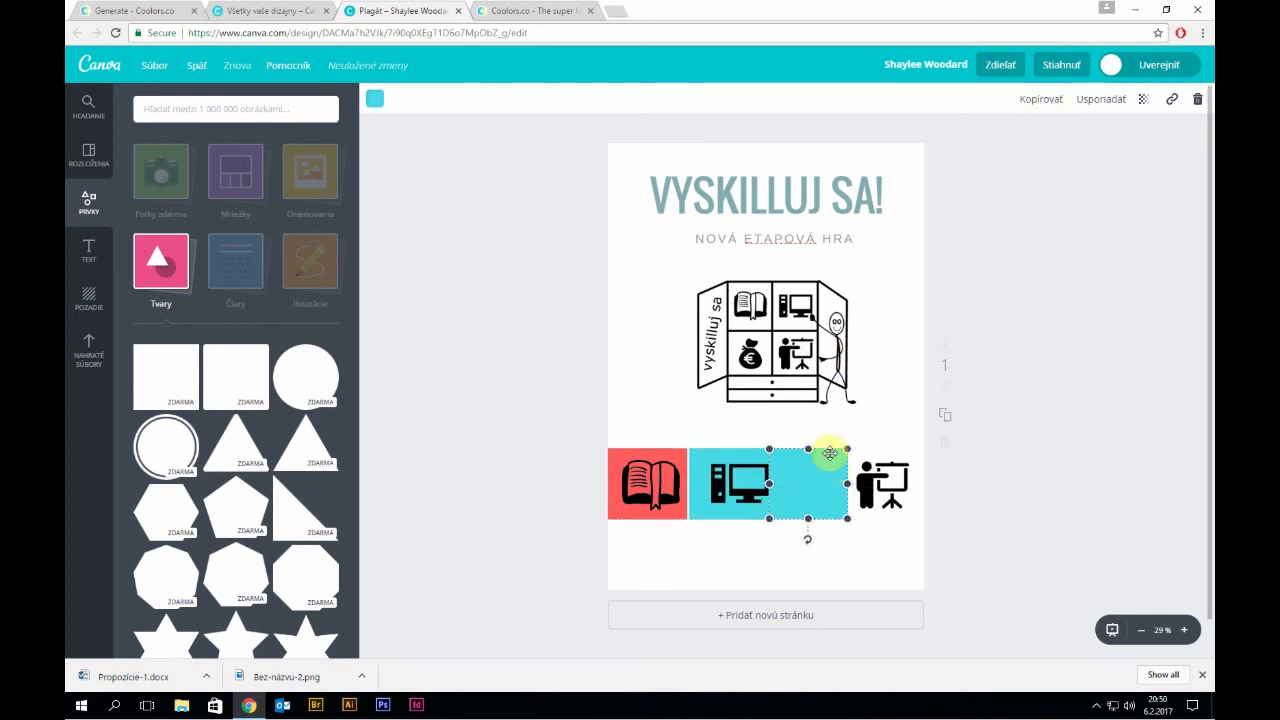
- Fill the rectangle over the money bag with the Coolors palette's orange FFBD4A and send it behind the icon
left_click(374, 106)
left_click(136, 10)
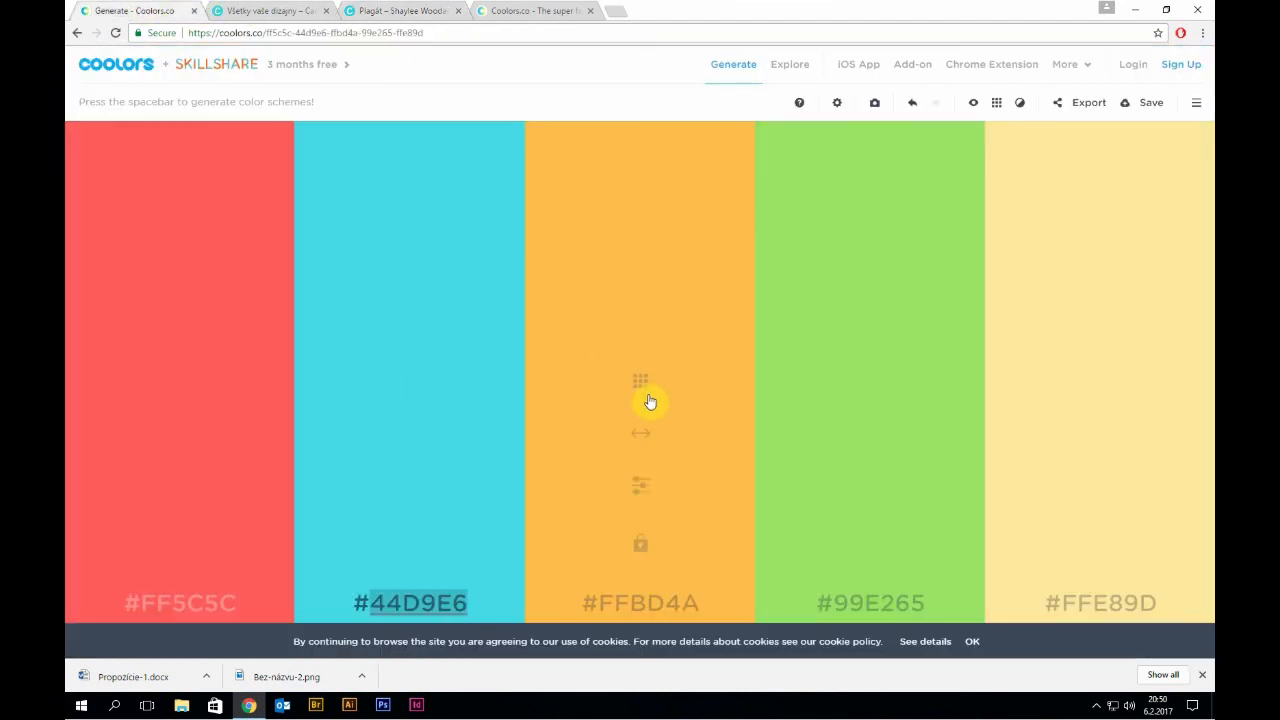
double_click(673, 604)
key("ctrl+c")
left_click(400, 10)
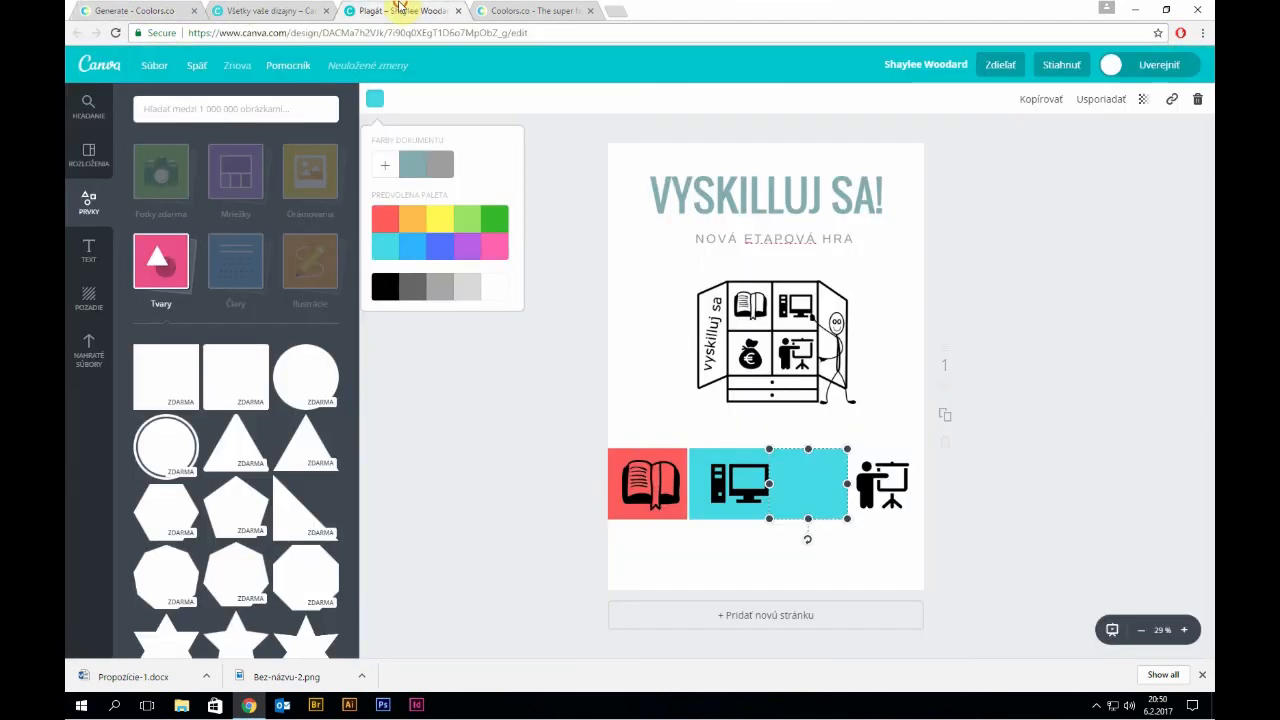
left_click(385, 165)
left_click(489, 350)
type("FFB")
key("ctrl+v")
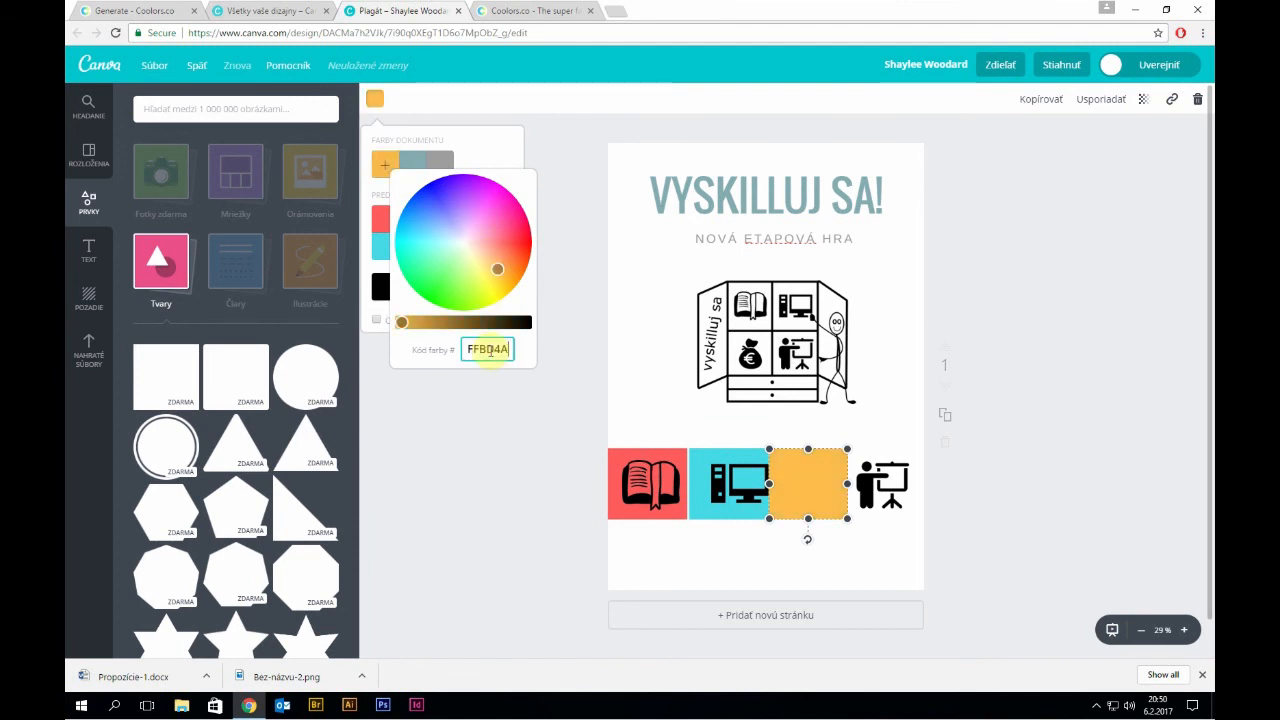
left_click(580, 377)
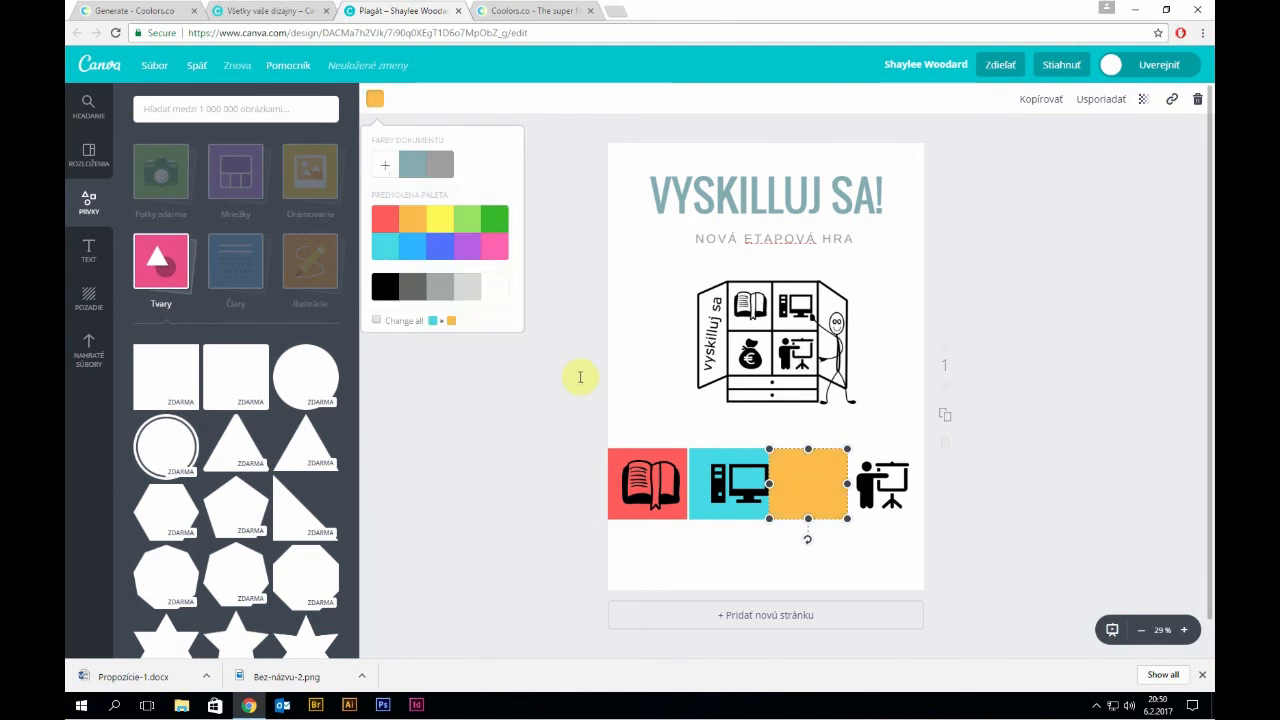
left_click(1114, 104)
left_click(1100, 161)
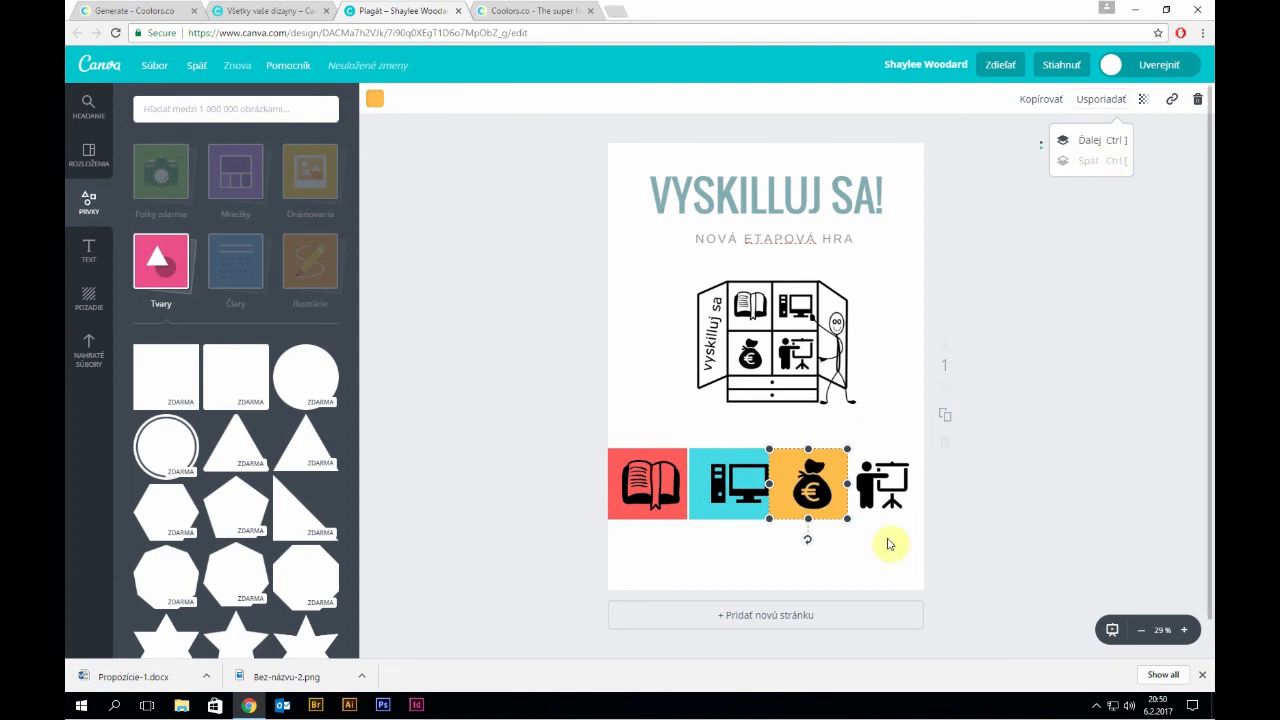
- Duplicate the orange rectangle and place the copy beside it over the presenter icon
left_click(1036, 99)
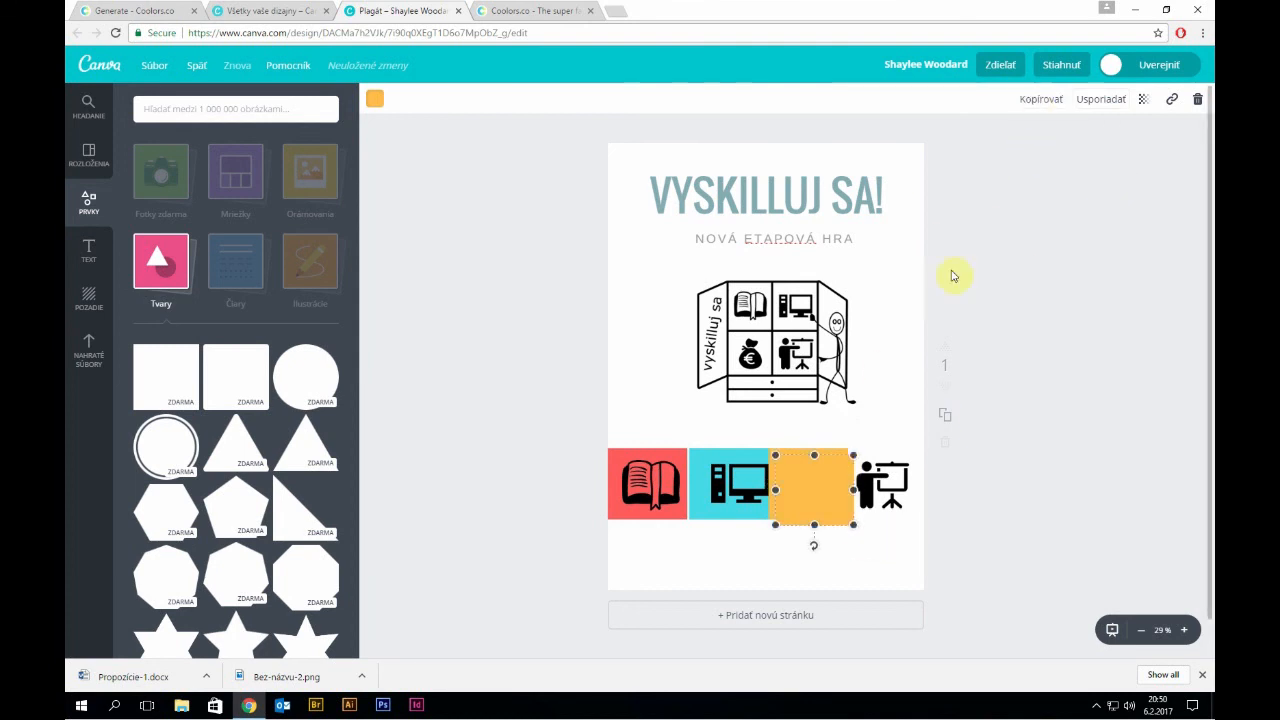
left_click_drag(829, 486, 900, 479)
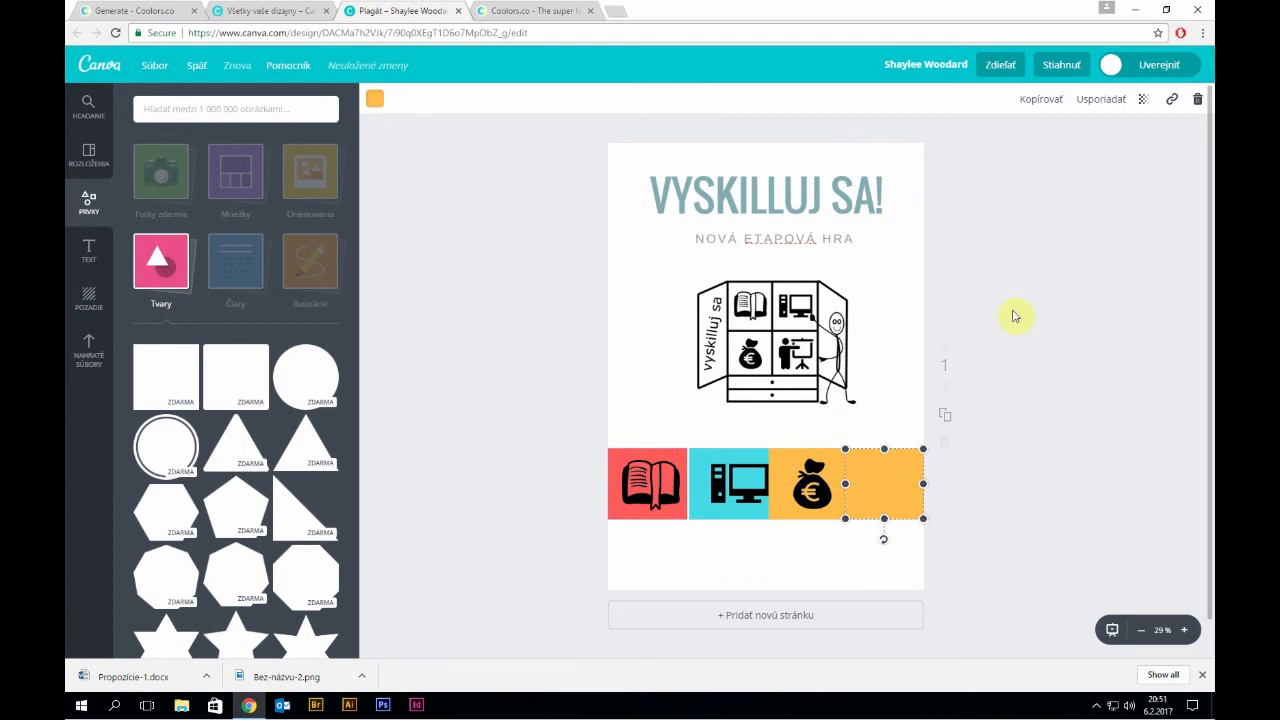
left_click(1110, 100)
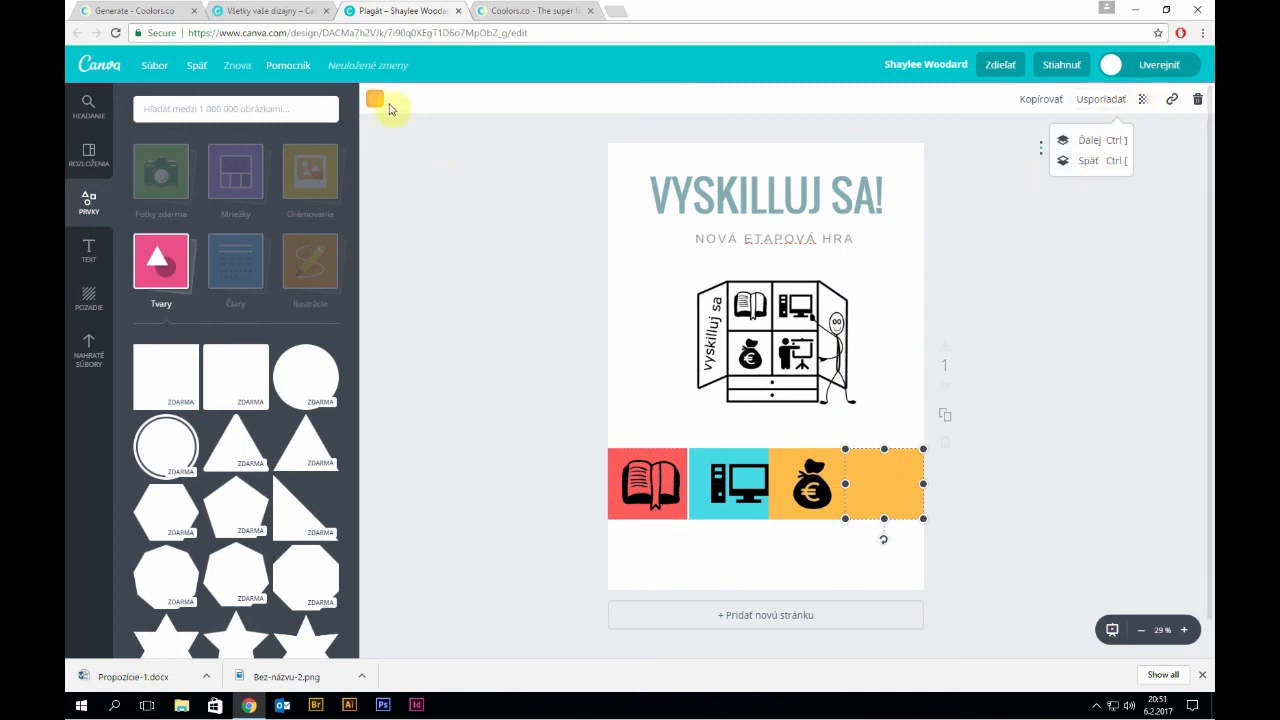
- Fill the rectangle over the presenter icon with the Coolors palette's green 99E265 and send it behind the icon
left_click(150, 10)
left_click(890, 612)
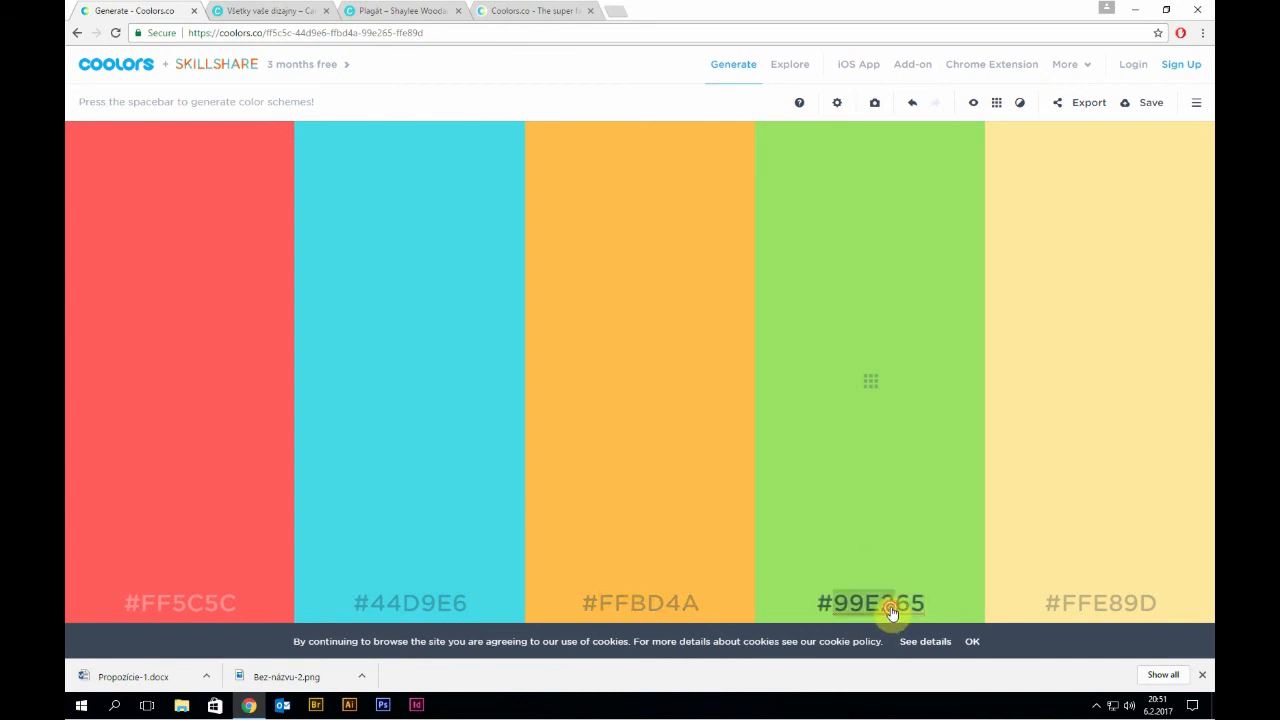
left_click(400, 10)
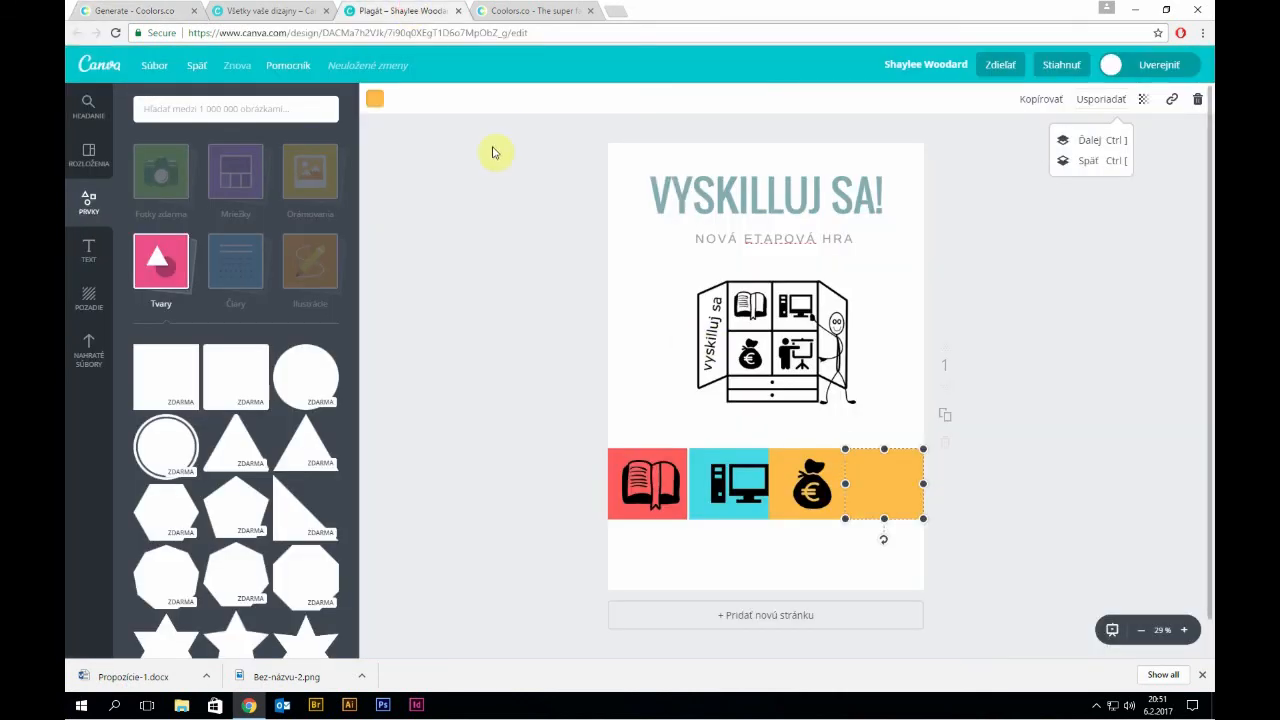
left_click(374, 98)
left_click(384, 165)
double_click(485, 349)
key("ctrl+v")
key("Return")
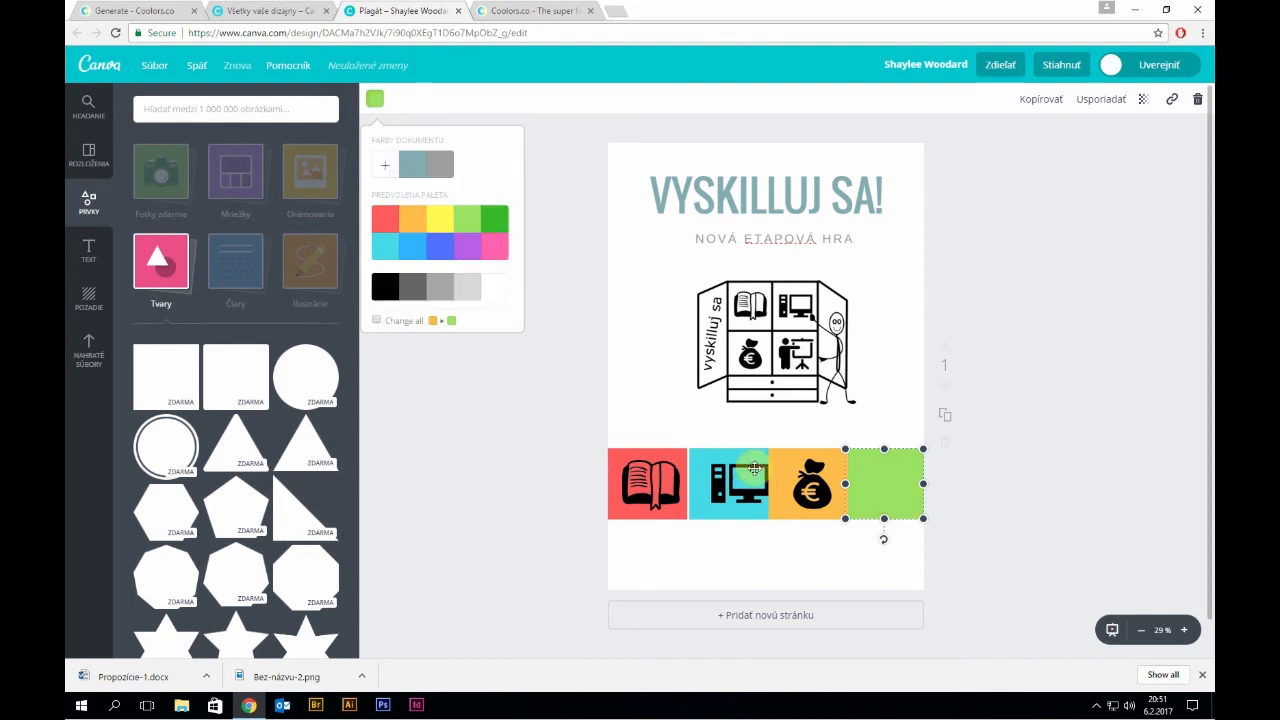
left_click(1102, 99)
left_click(1114, 162)
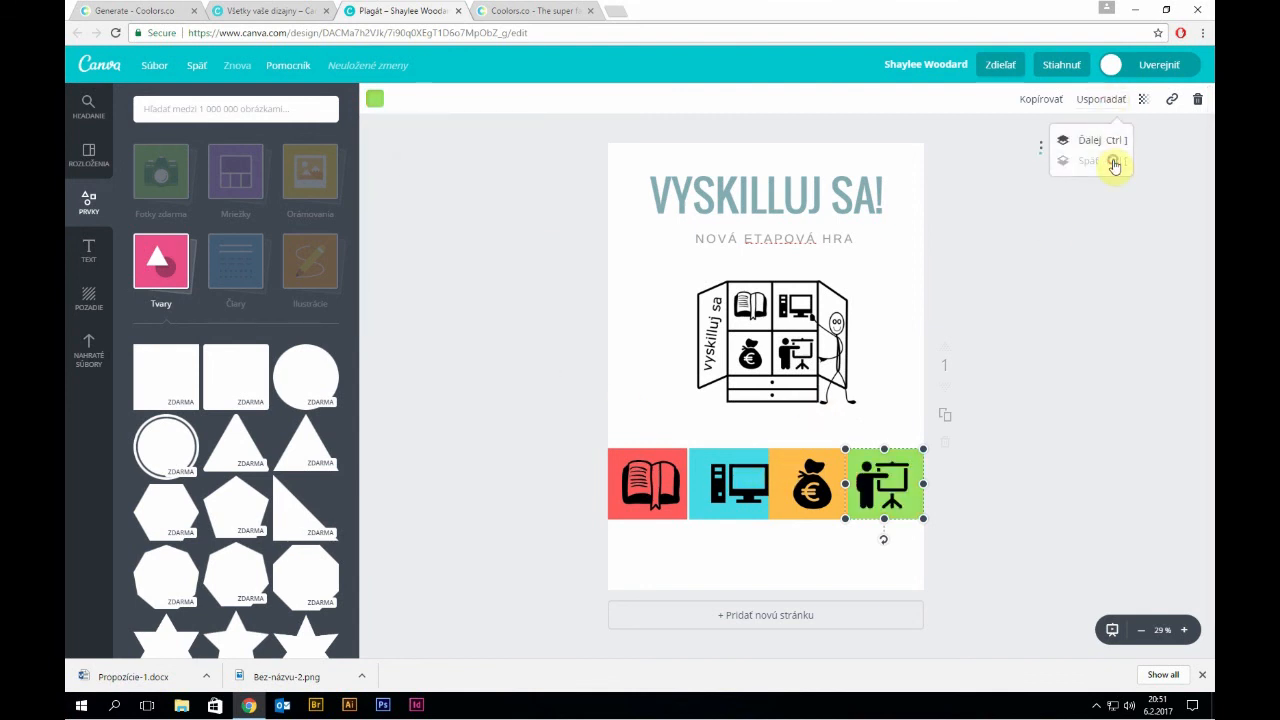
- Nudge the computer icon left to centre it on its turquoise rectangle
left_click(752, 490)
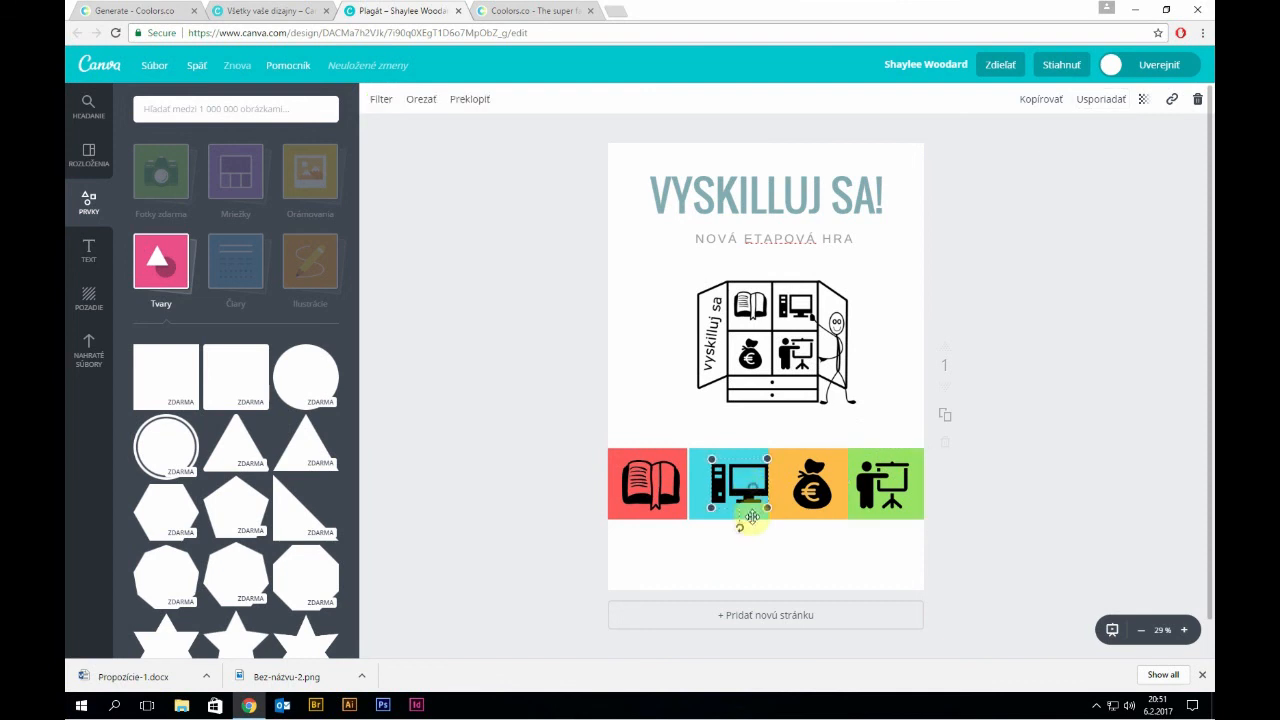
key("Left")
key("Left")
key("Left")
key("Left")
key("Left")
key("Left")
key("Left")
key("Left")
key("Left")
- Nudge the turquoise and orange rectangles and their icons slightly left so the row has no gaps and the icons stay centred
left_click(689, 513)
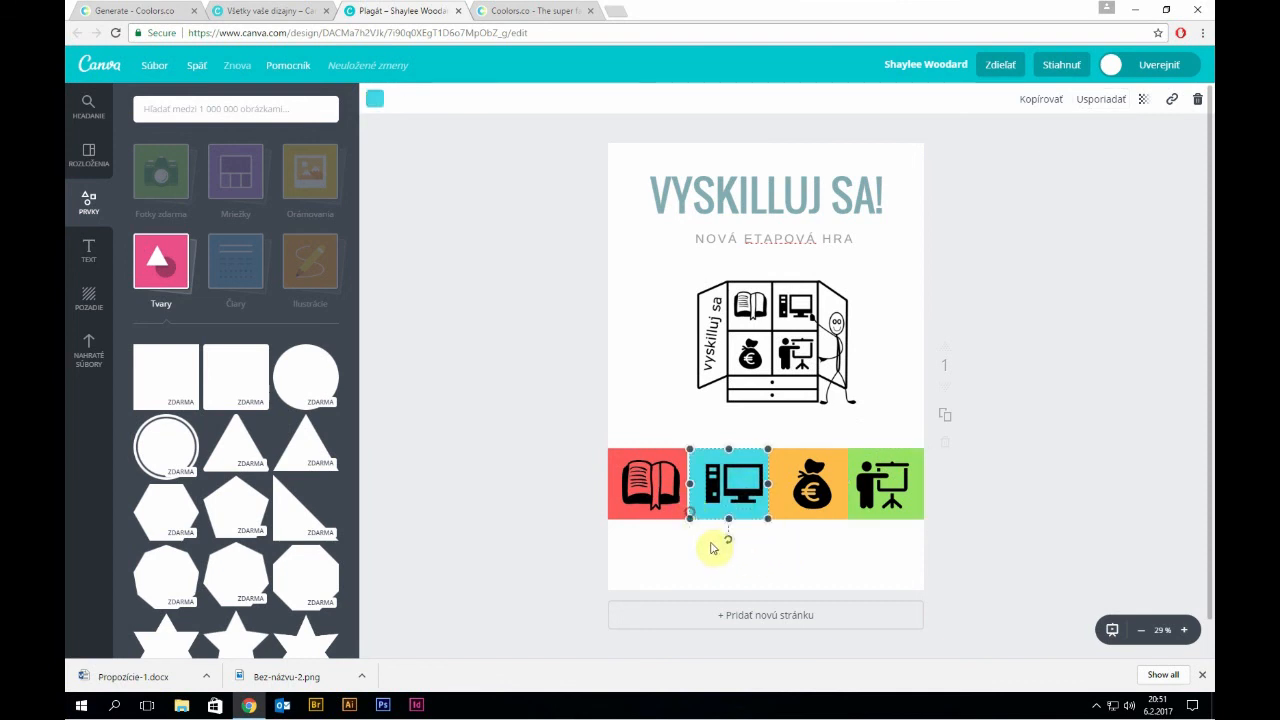
left_click(780, 509)
left_click(826, 500)
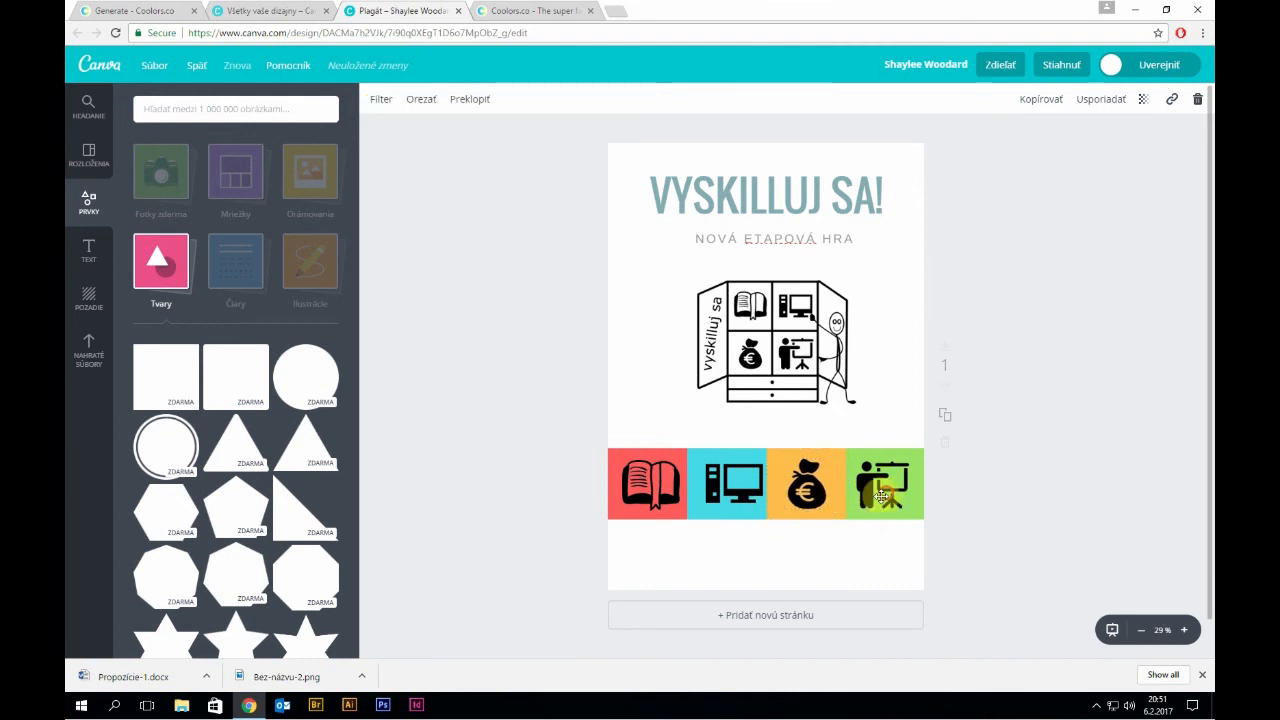
left_click(745, 485)
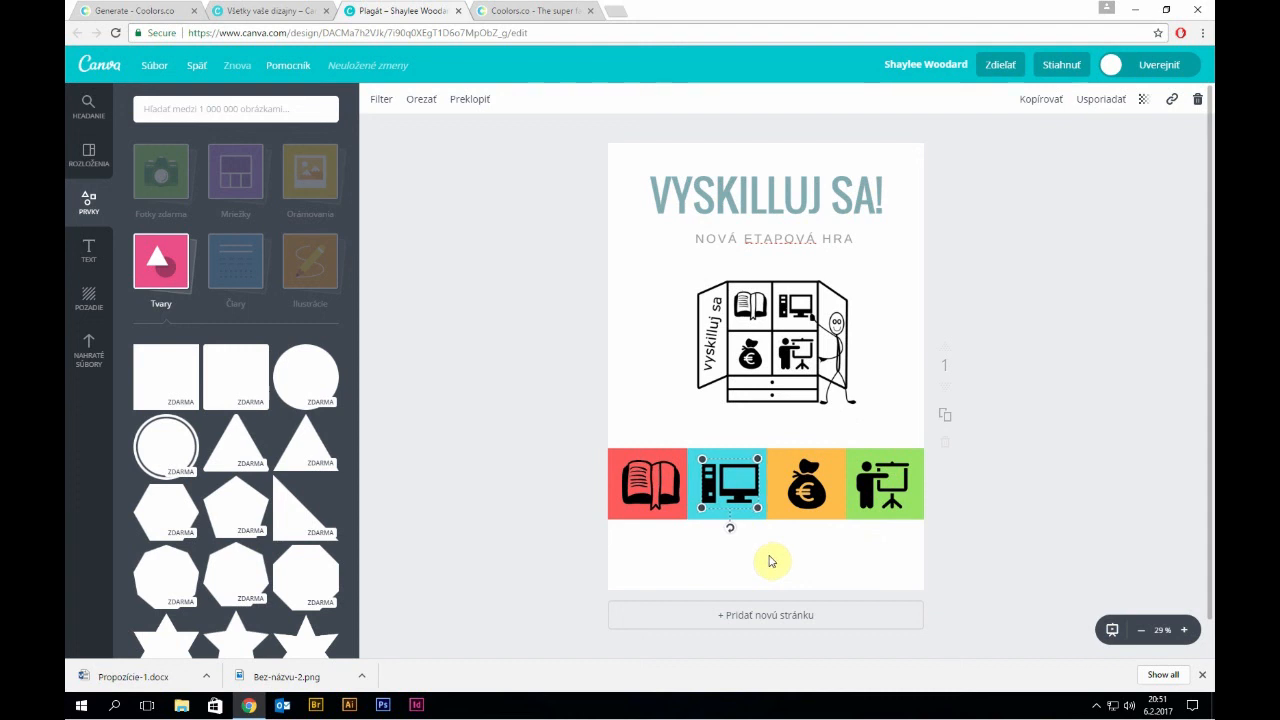
left_click(672, 490)
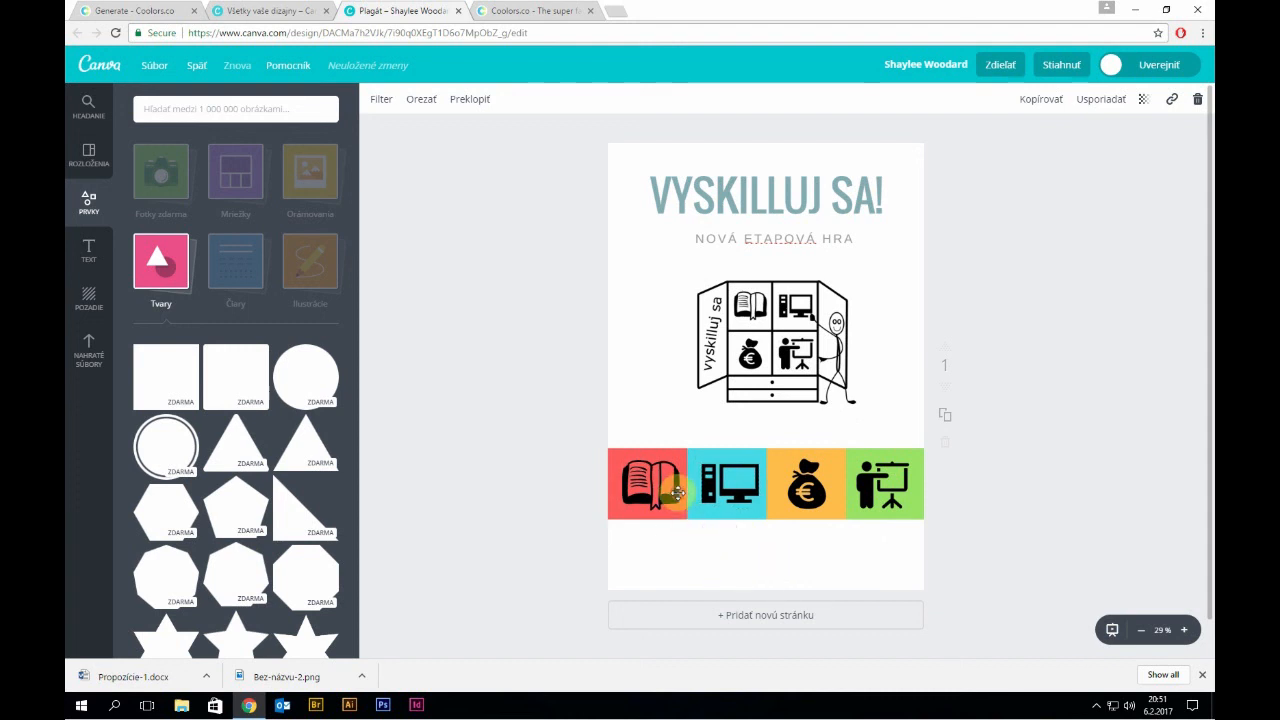
left_click(628, 417)
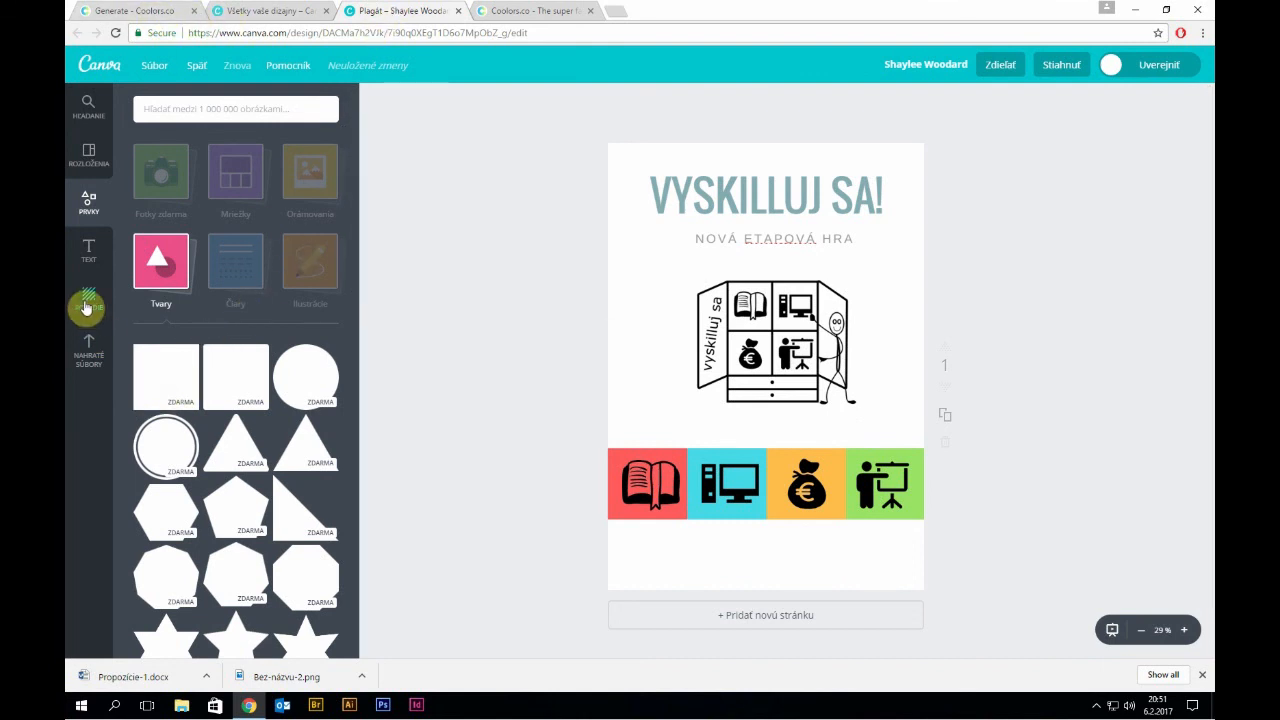
- Copy the pale yellow code FFE89D from the Coolors palette and apply it as the poster's background colour
left_click(85, 307)
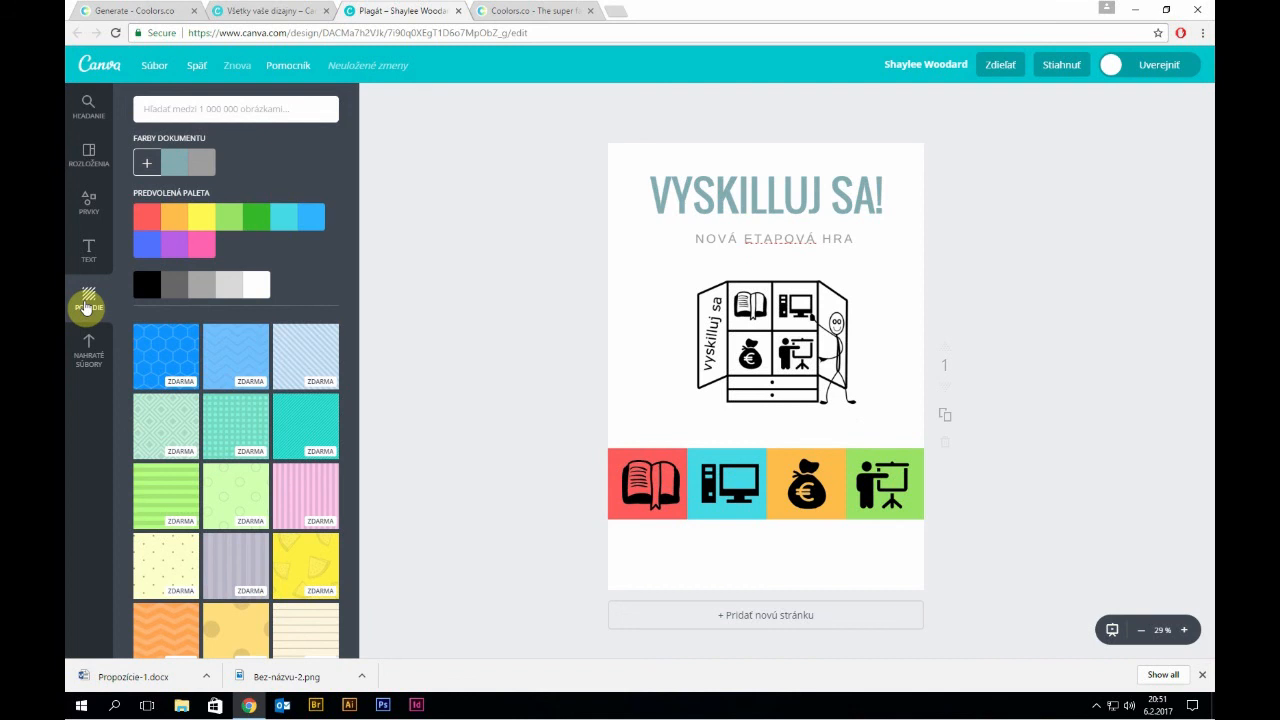
left_click(135, 11)
left_click(1130, 605)
key("ctrl+c")
left_click(392, 11)
left_click(147, 168)
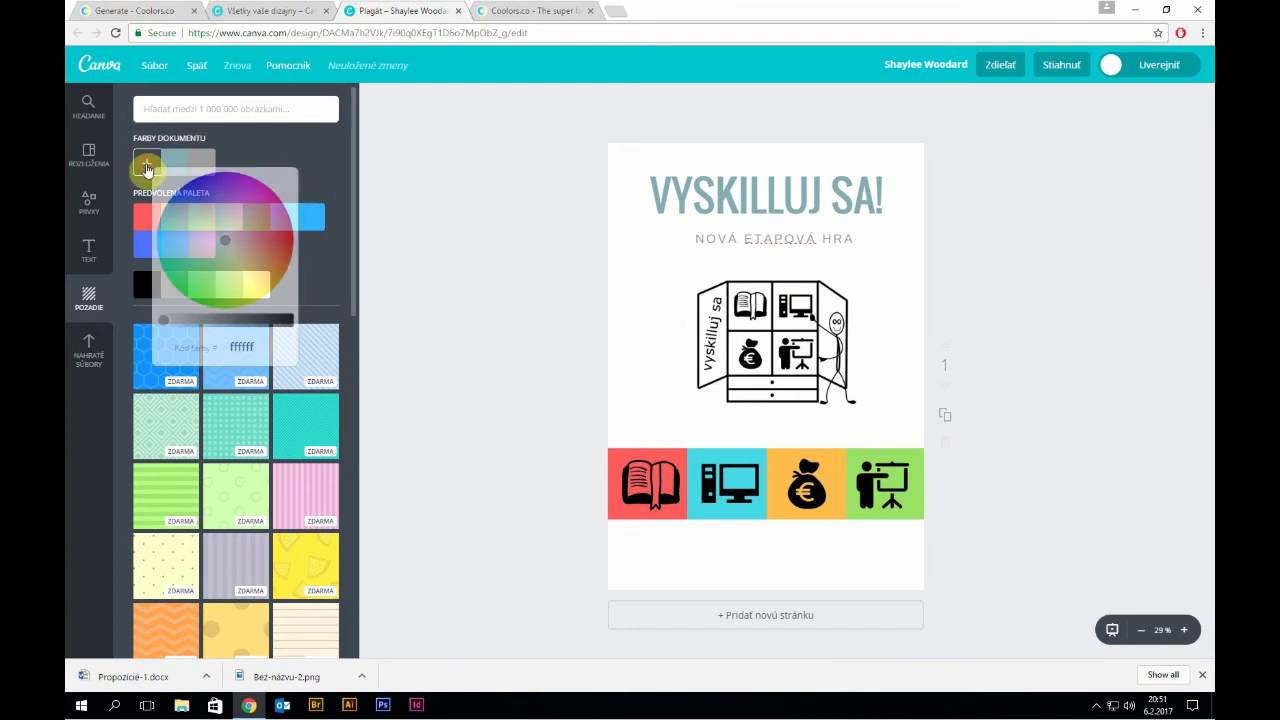
left_click(244, 345)
key("ctrl+v")
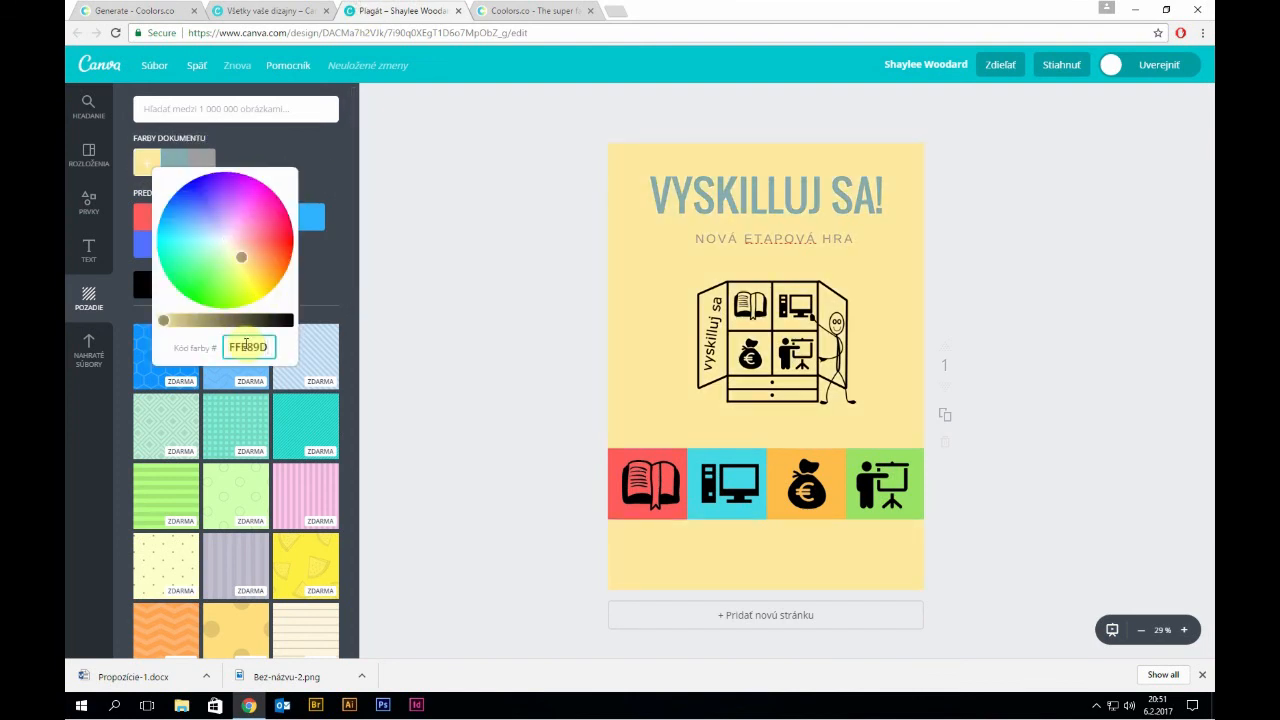
left_click(474, 399)
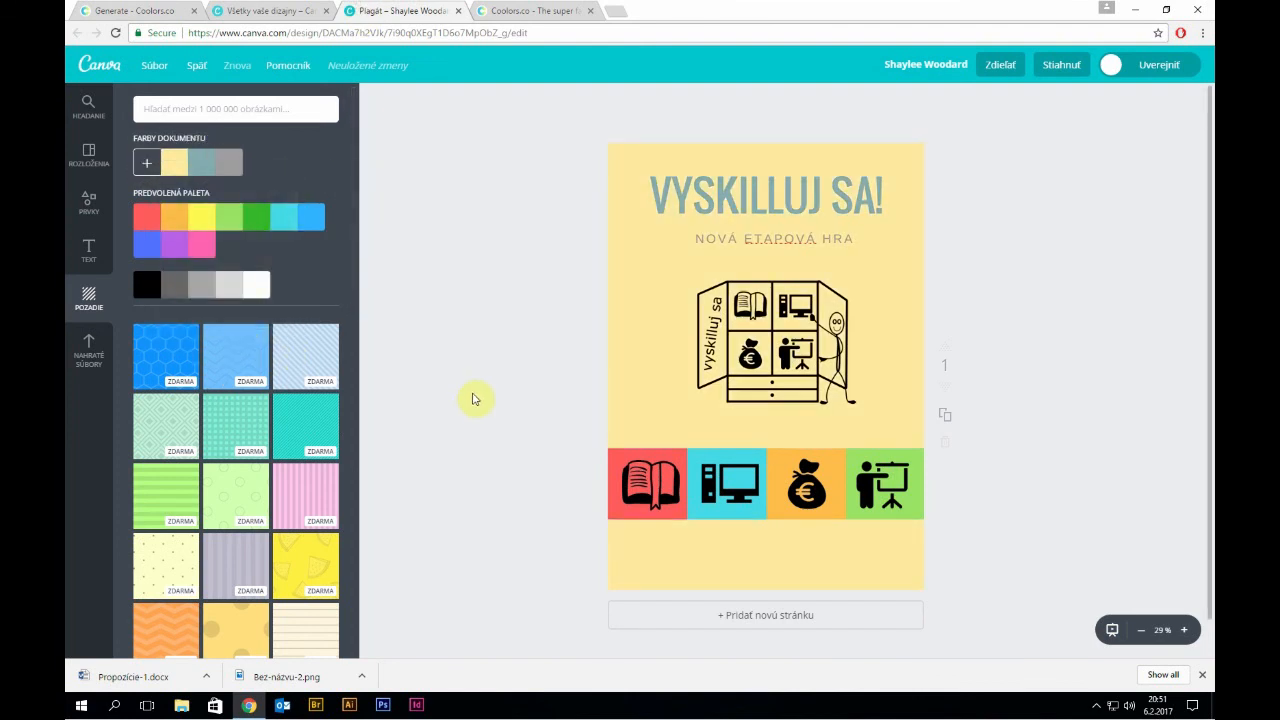
left_click(745, 237)
left_click(514, 429)
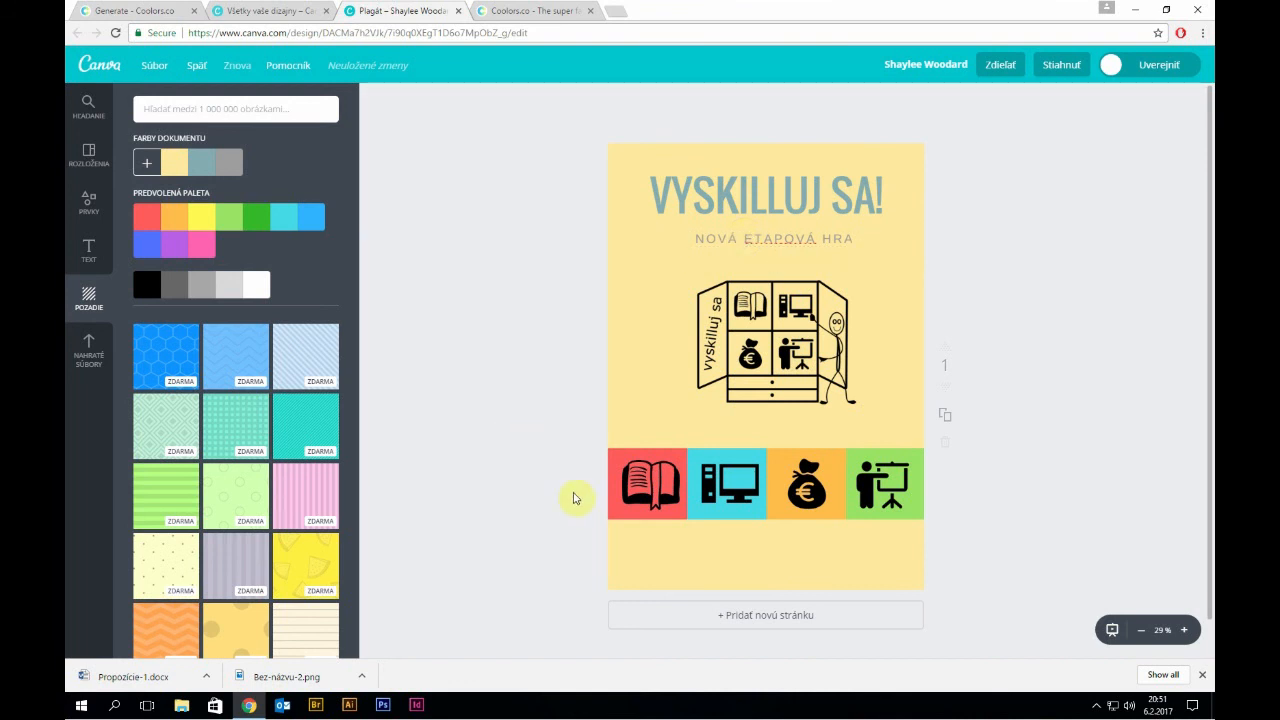
- Select the whole row of coloured rectangles with icons and shift it slightly up the poster
left_click_drag(558, 470, 971, 503)
key("shift+Up")
key("shift+Up")
key("shift+Up")
key("shift+Up")
key("shift+Up")
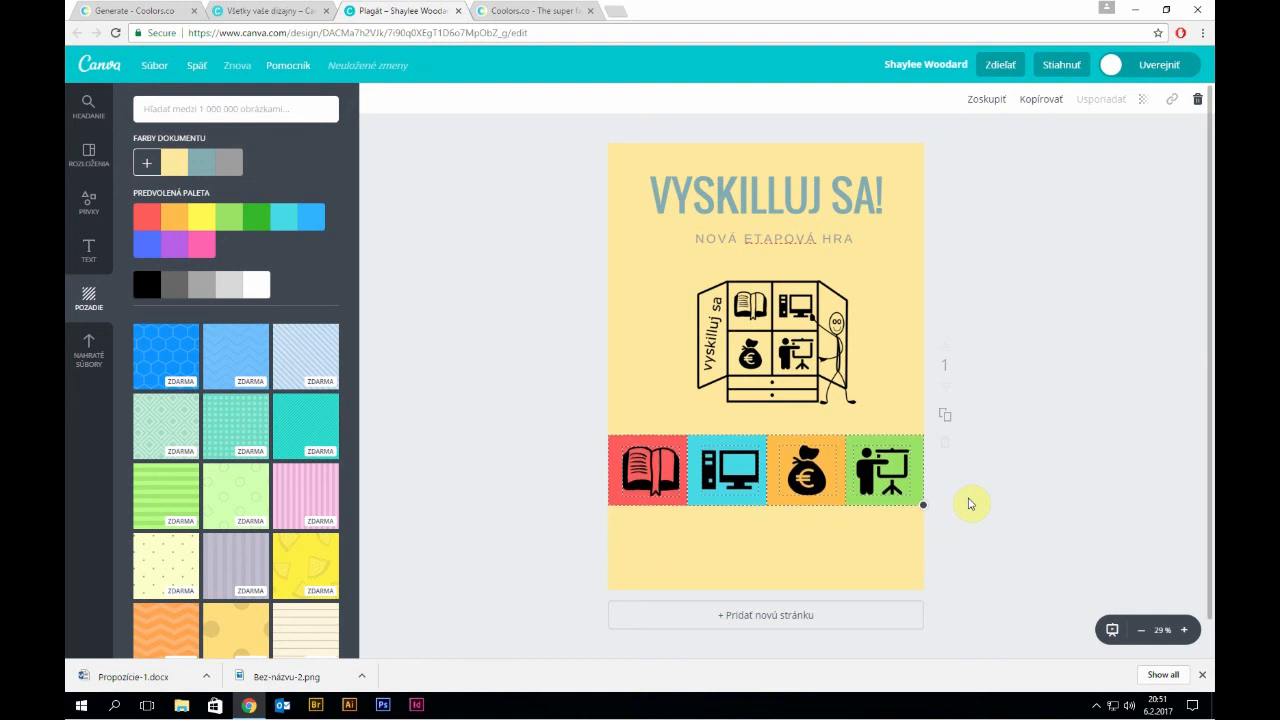
left_click(475, 363)
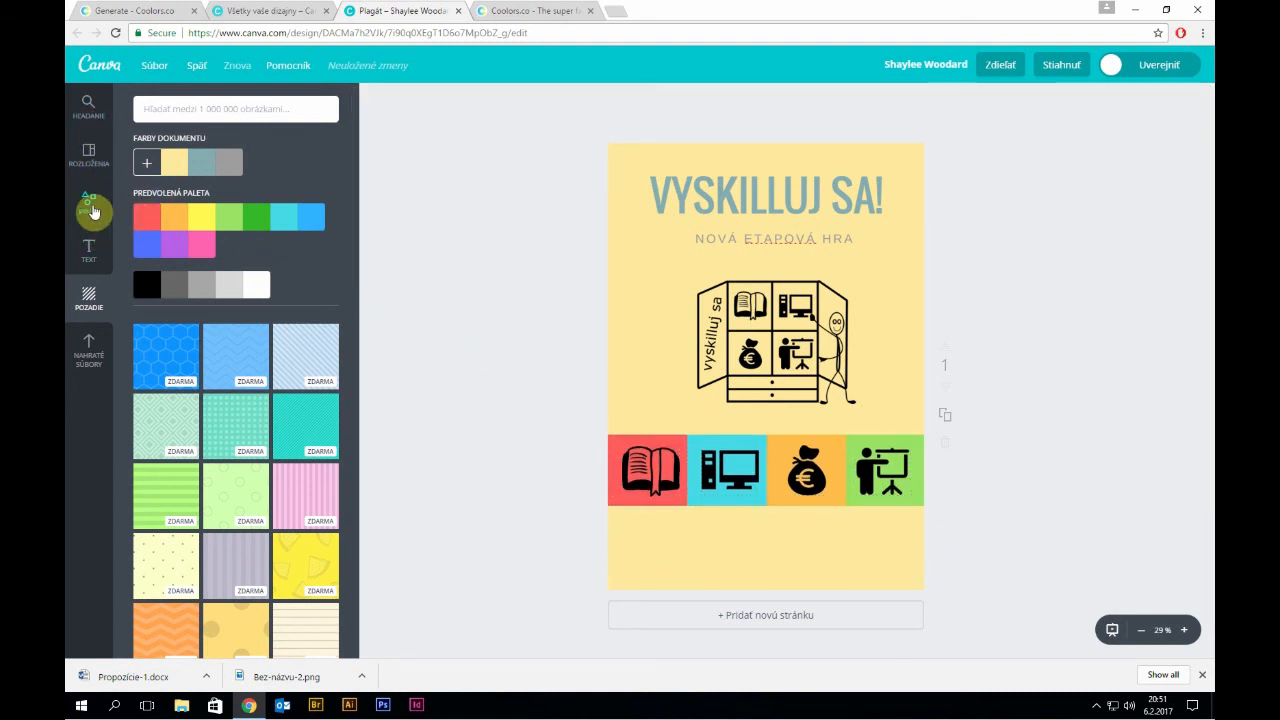
left_click(742, 188)
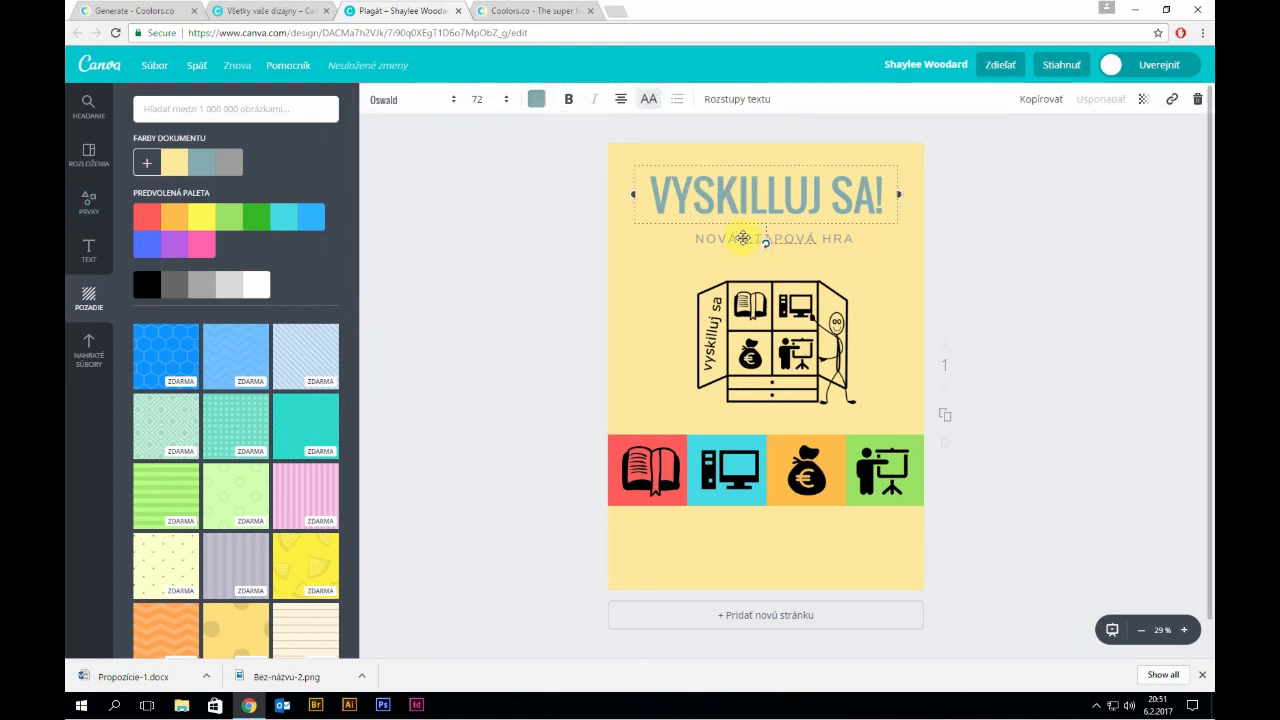
left_click(594, 295)
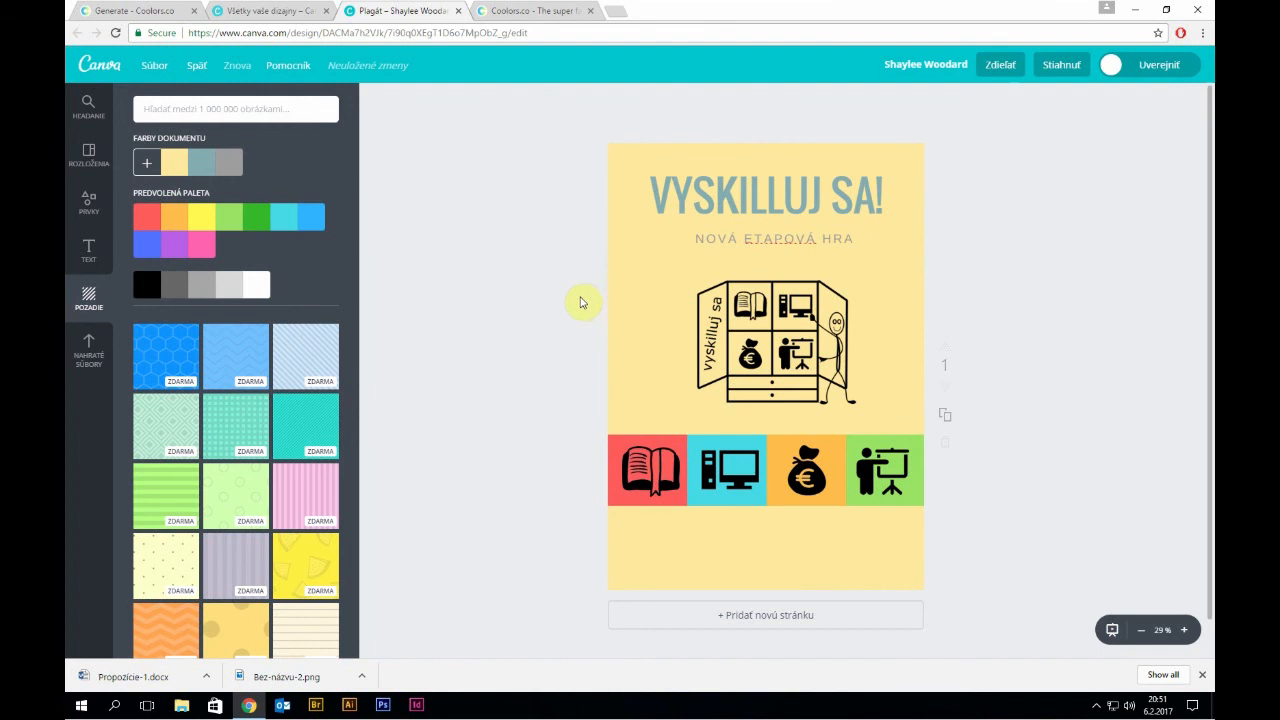
left_click(90, 156)
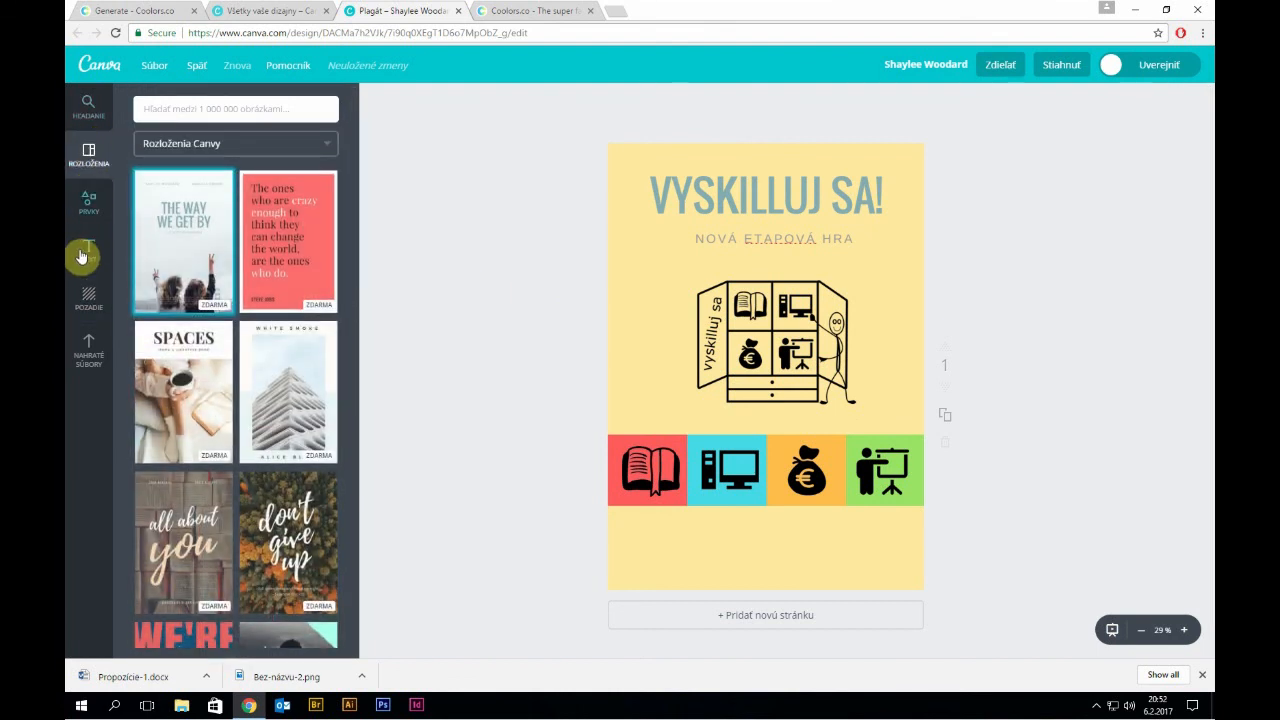
left_click(84, 254)
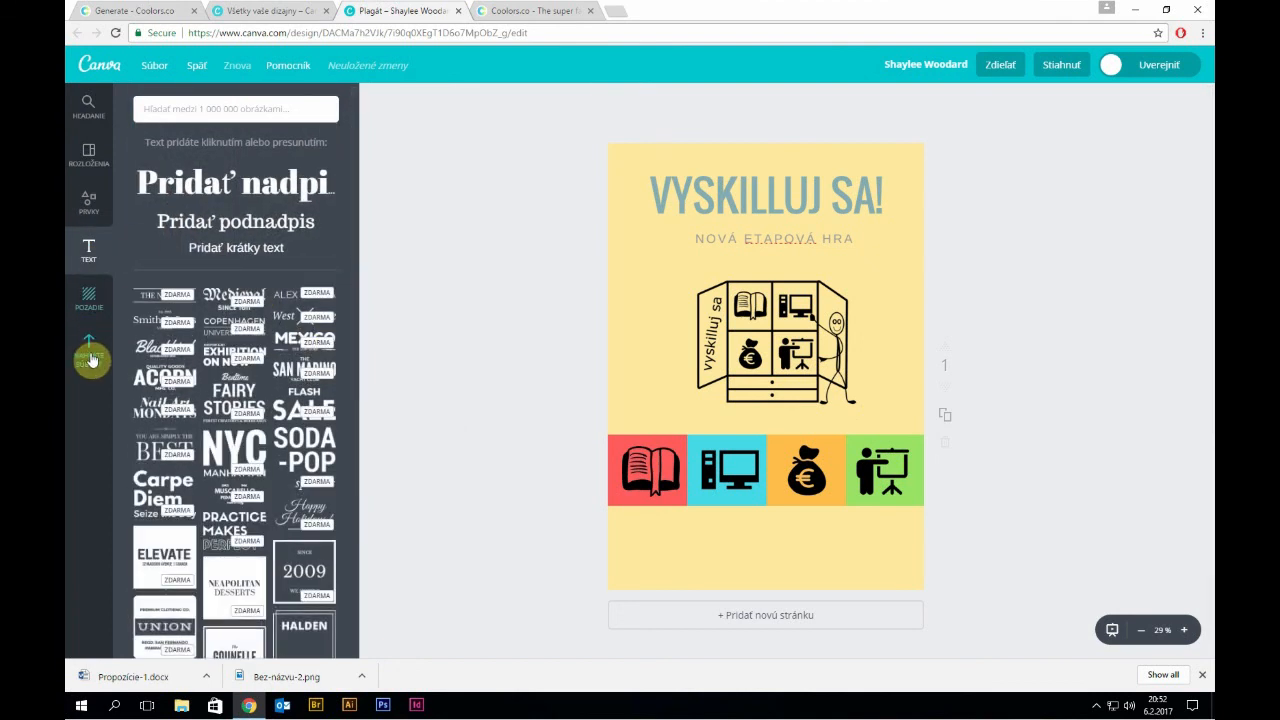
left_click(90, 358)
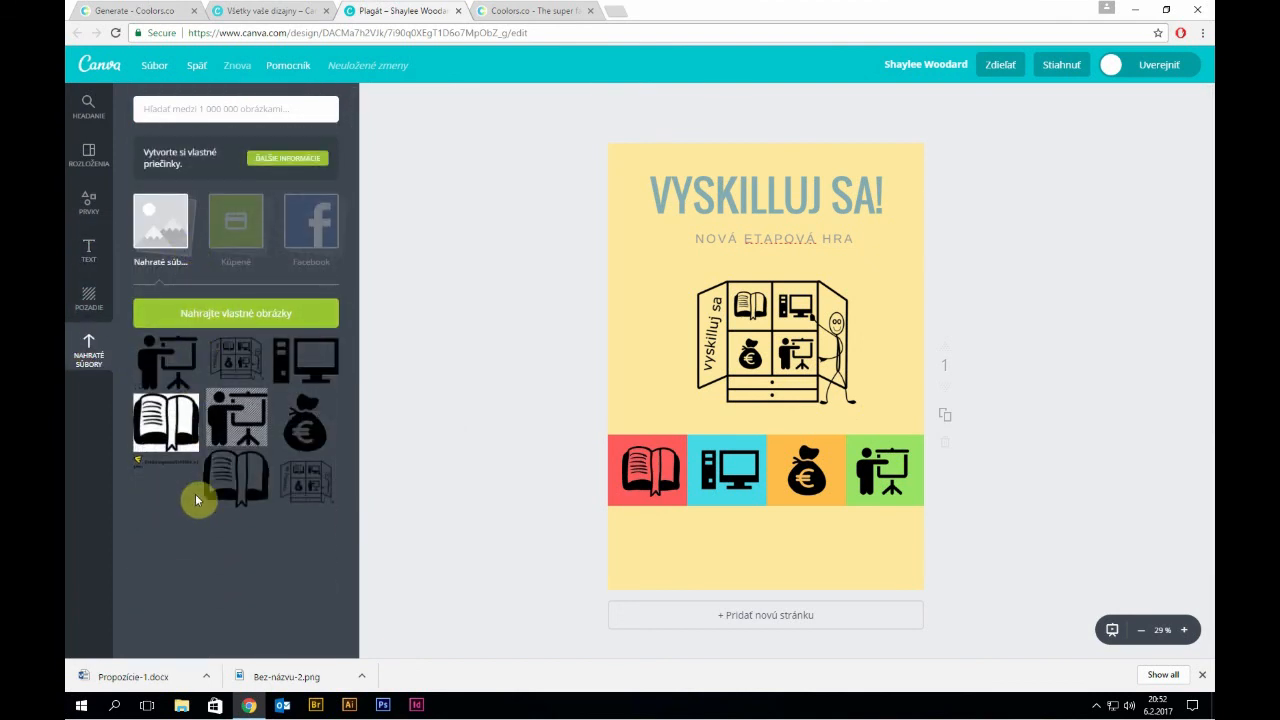
left_click_drag(163, 466, 768, 544)
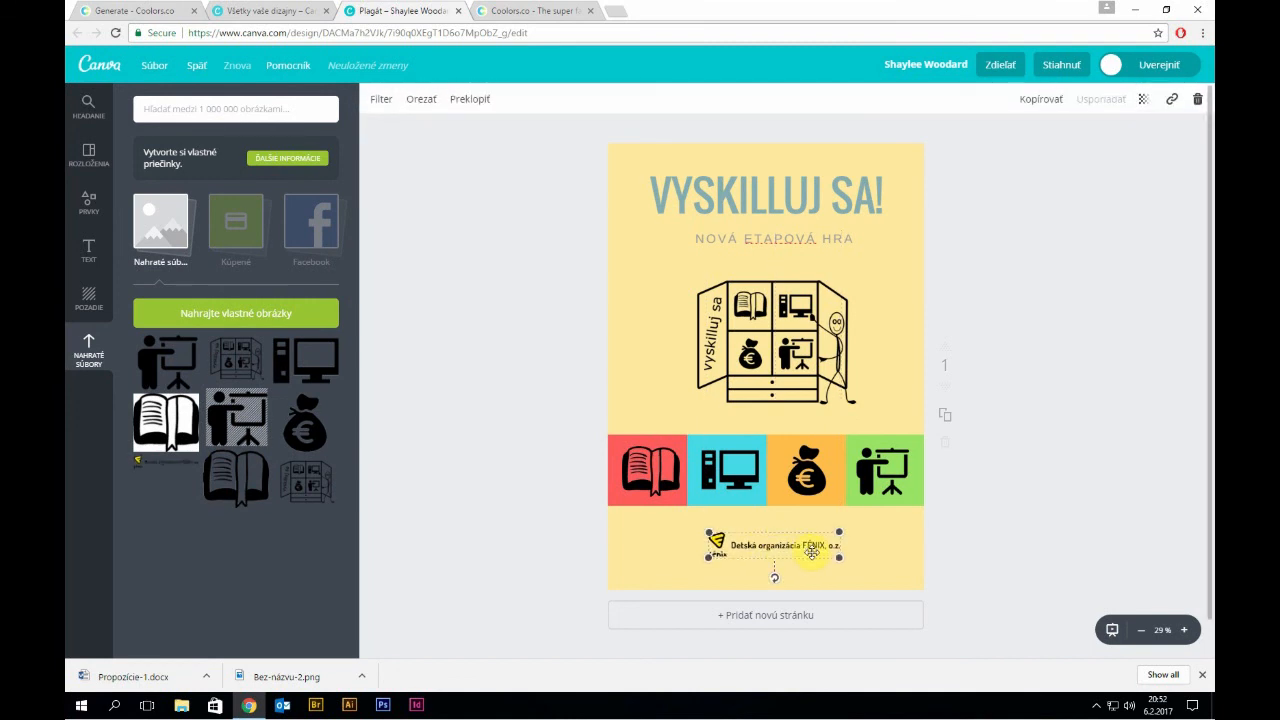
left_click(86, 255)
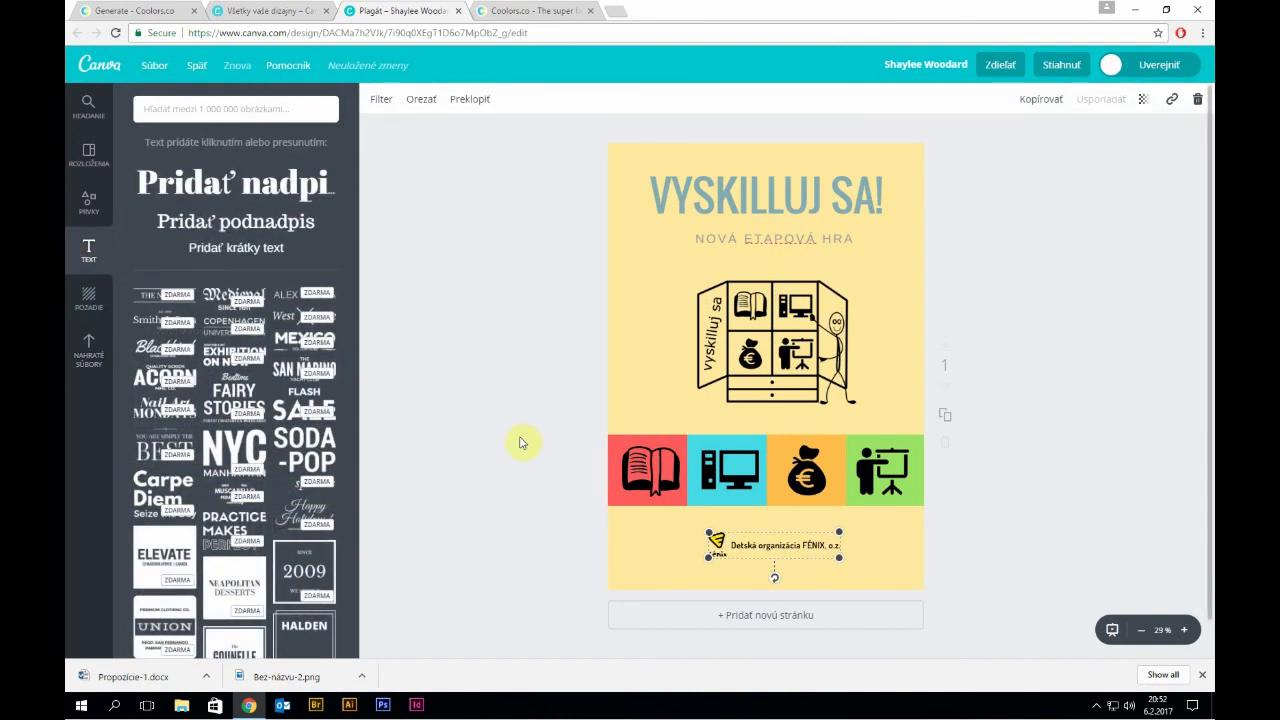
left_click(236, 247)
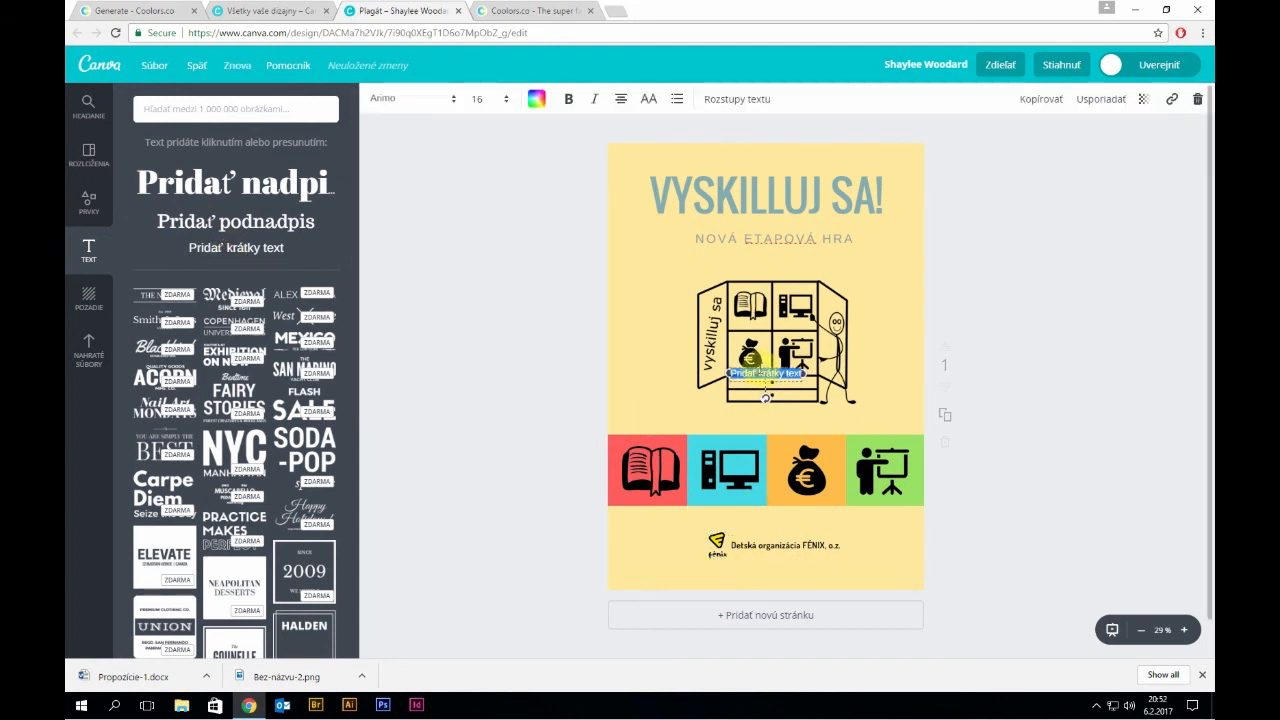
left_click_drag(763, 366, 777, 572)
key("BackSpace")
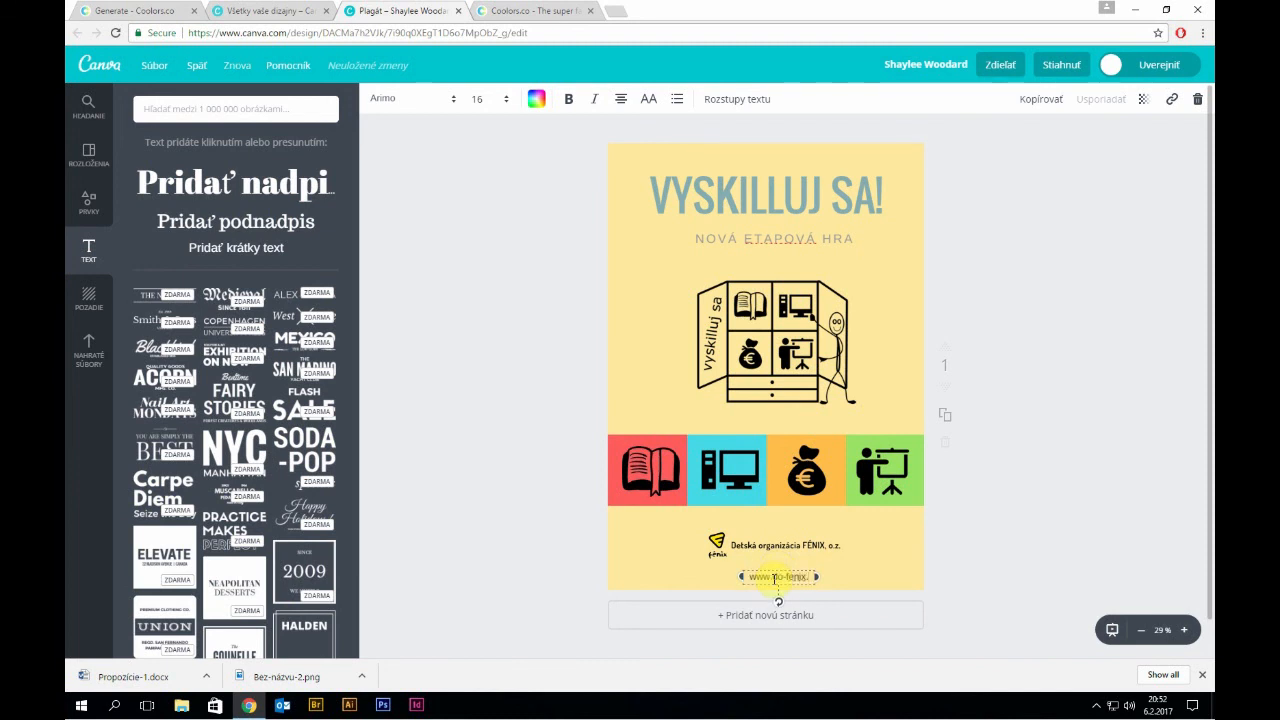
left_click_drag(777, 570, 778, 549)
left_click(775, 545)
- Shift the row of coloured rectangles and the cabinet illustration slightly up the poster
left_click_drag(567, 459, 943, 490)
key("shift+Up")
left_click(799, 368)
key("shift+Up")
left_click_drag(572, 460, 971, 466)
key("shift+Up")
left_click(581, 531)
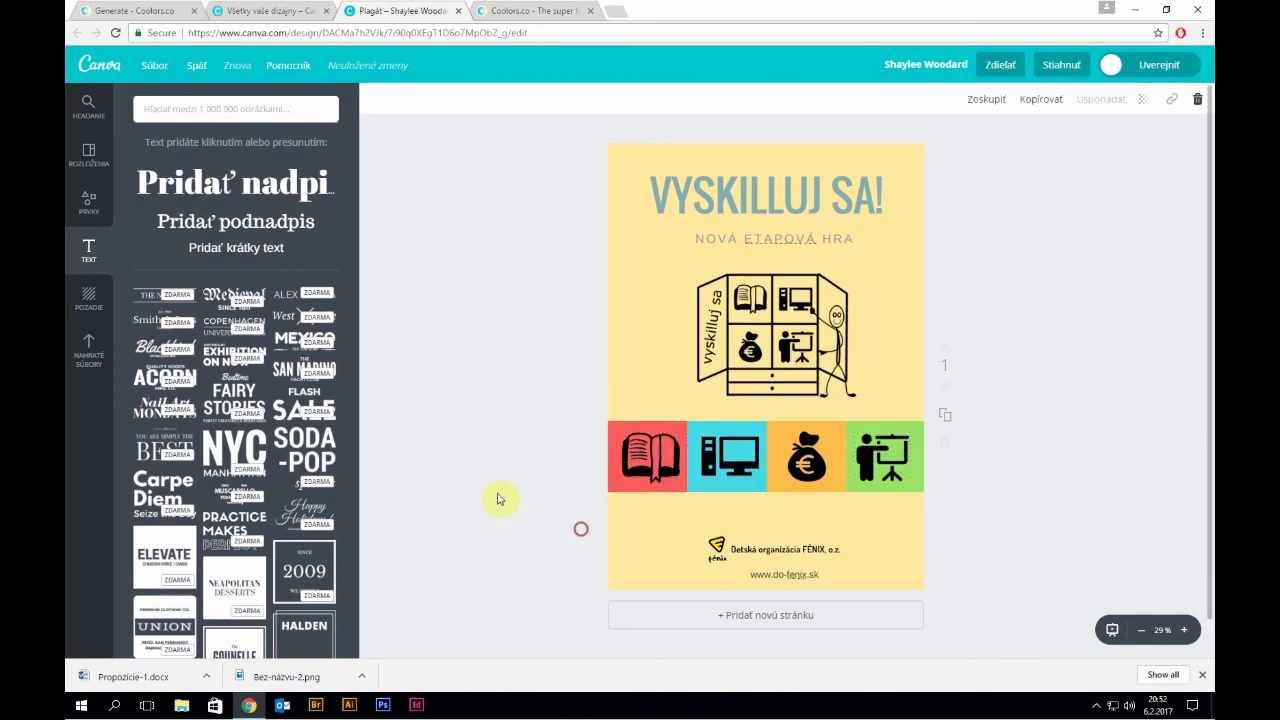
- Try to place a short text caption below the coloured rectangles
left_click(257, 248)
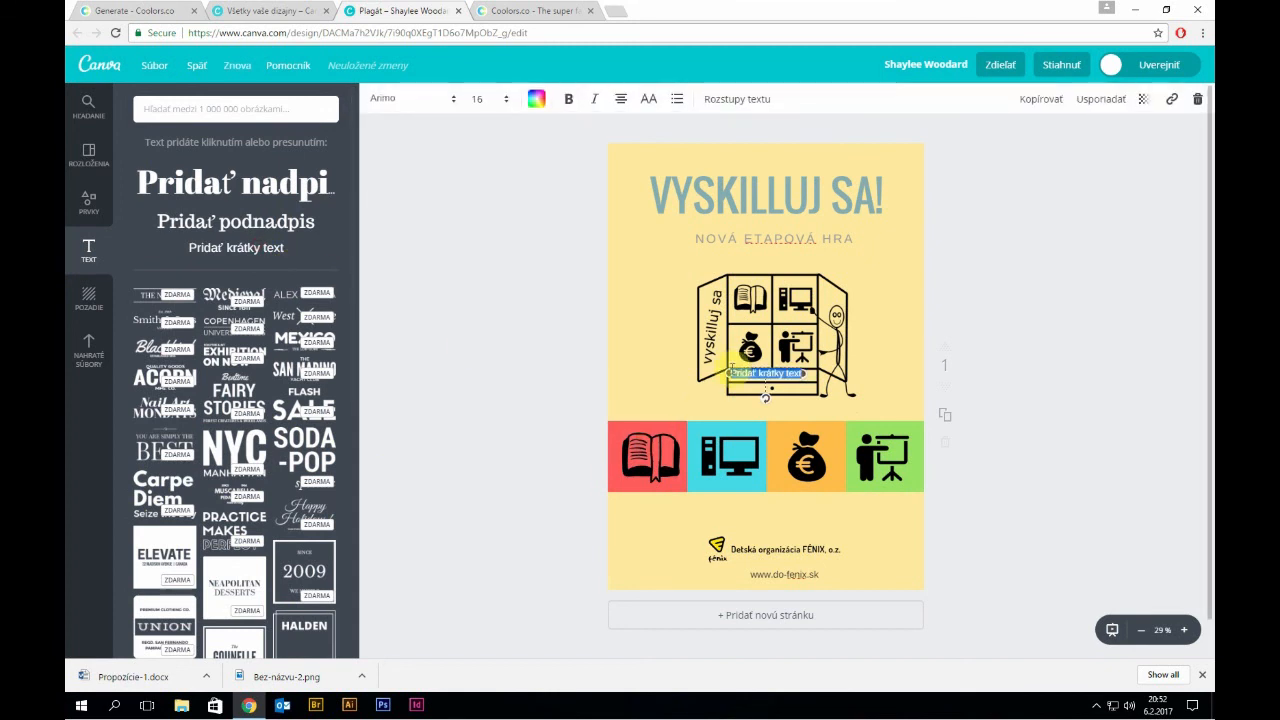
left_click_drag(749, 362, 638, 506)
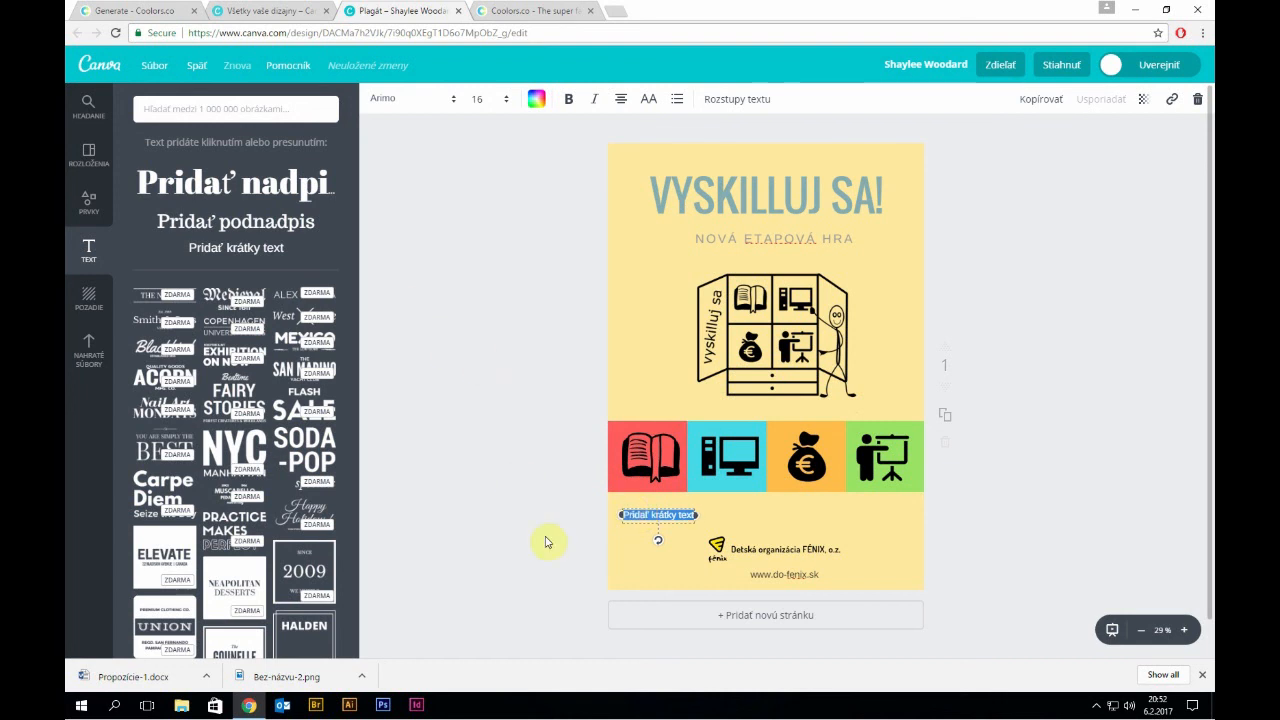
left_click_drag(669, 511, 651, 501)
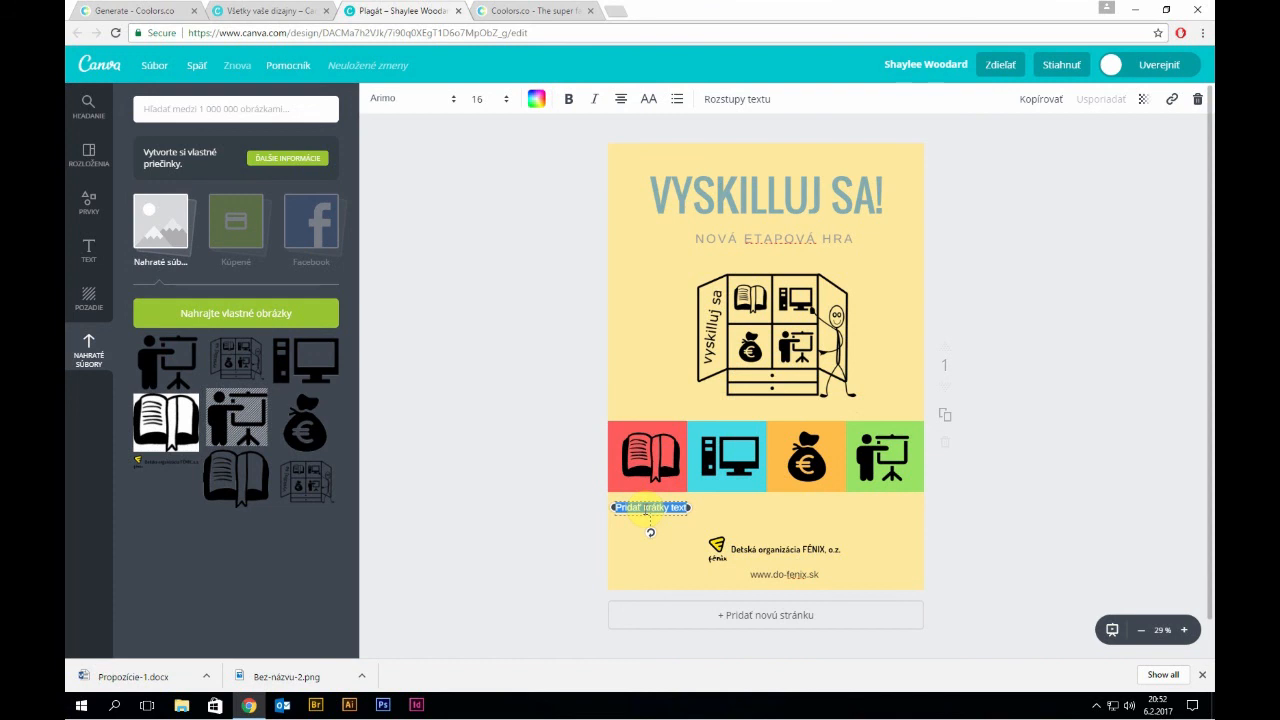
left_click_drag(652, 500, 738, 501)
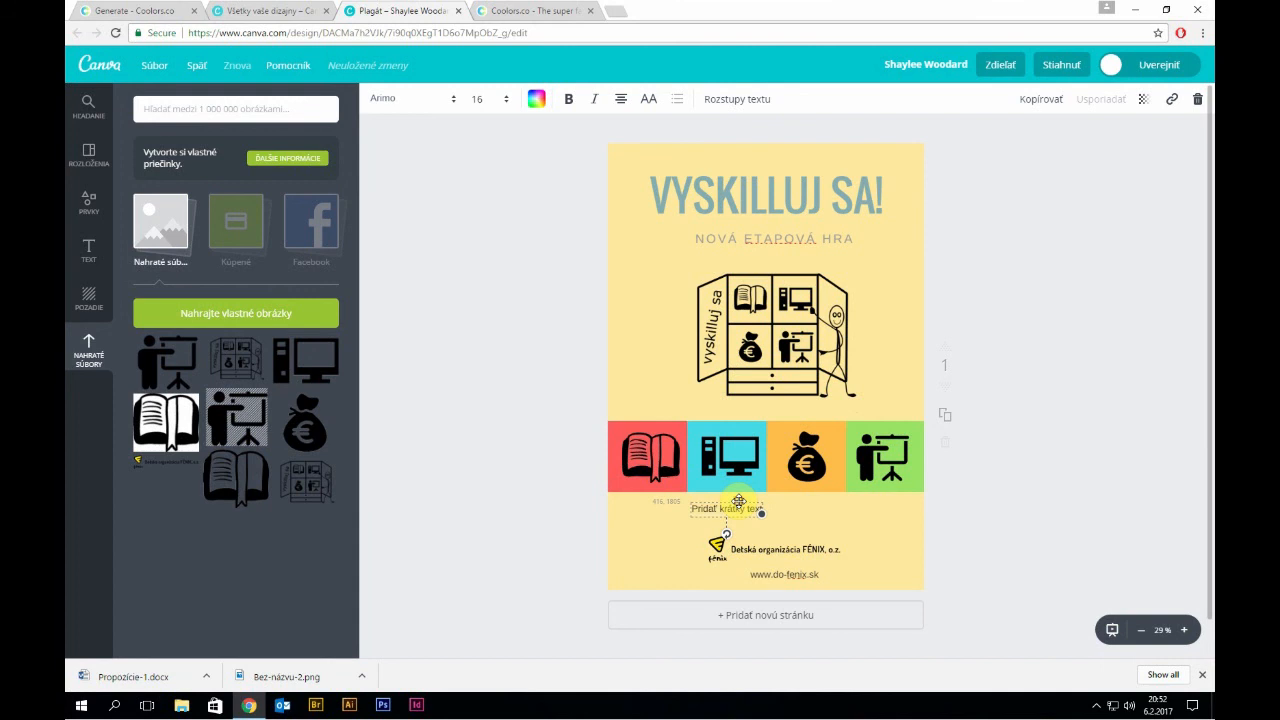
double_click(739, 502)
key("BackSpace")
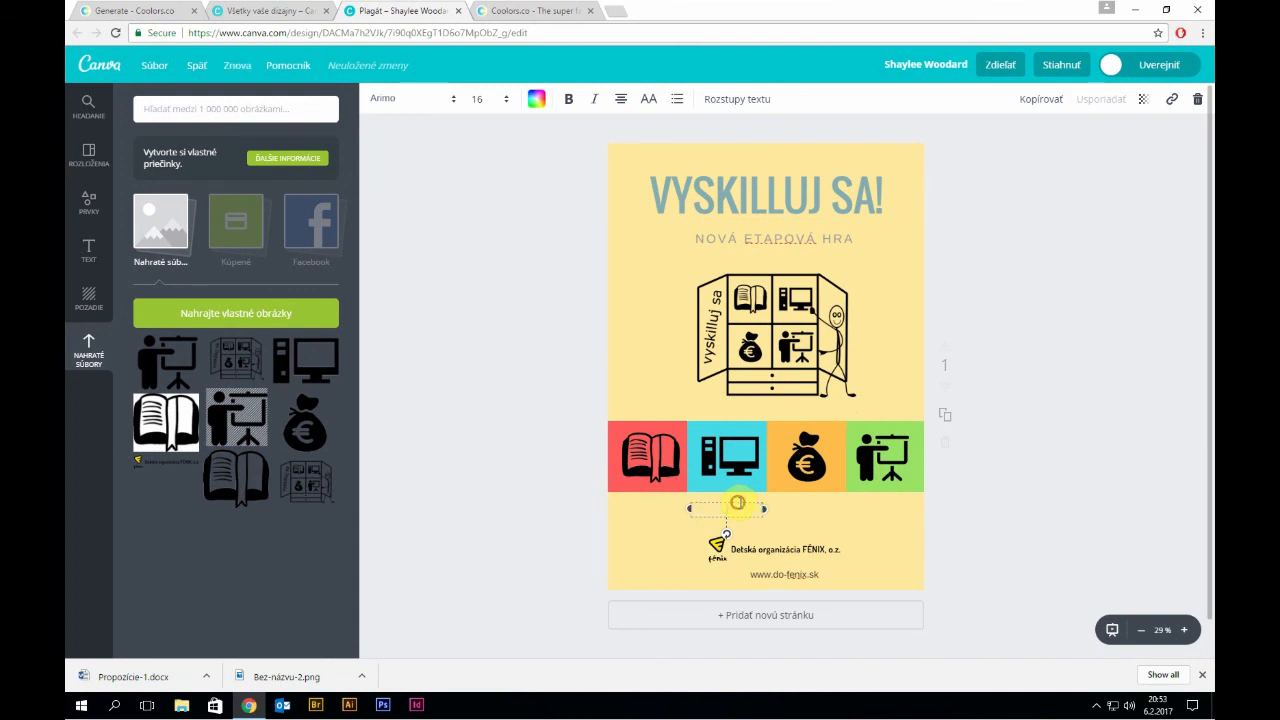
left_click_drag(735, 501, 466, 509)
left_click(472, 509)
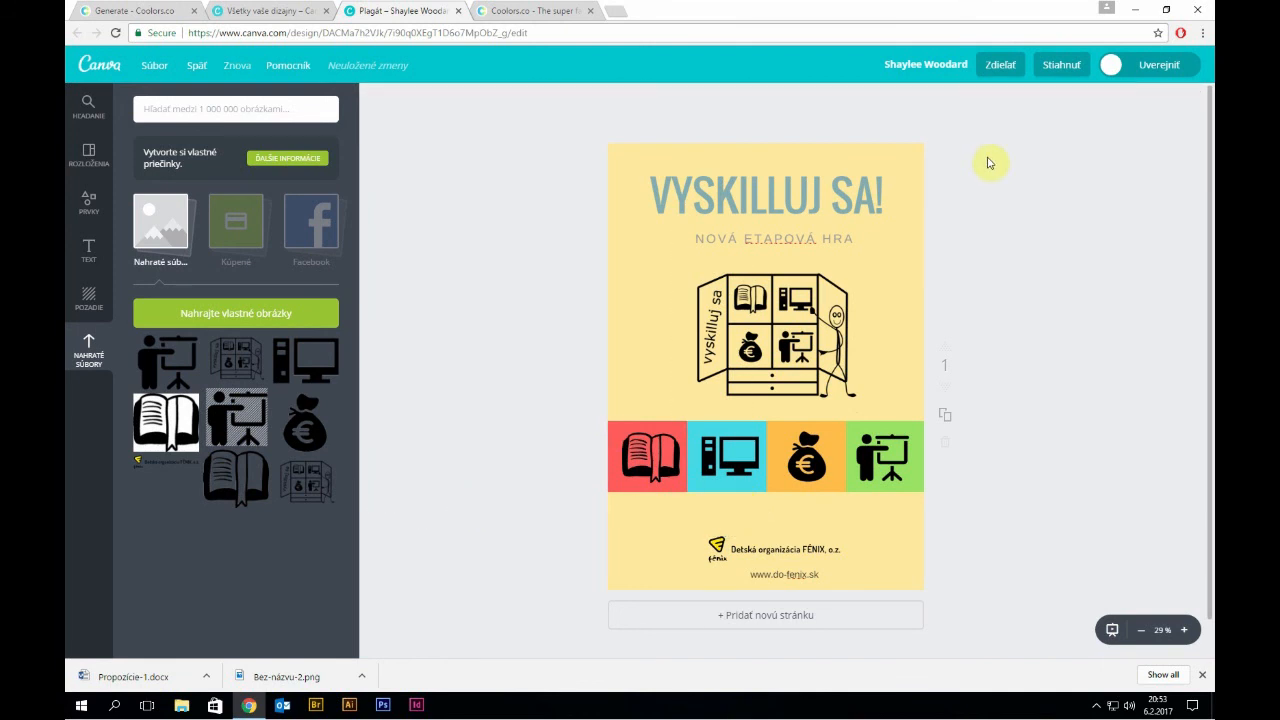
- Look through the file types offered for downloading the poster, without downloading it
left_click(1077, 69)
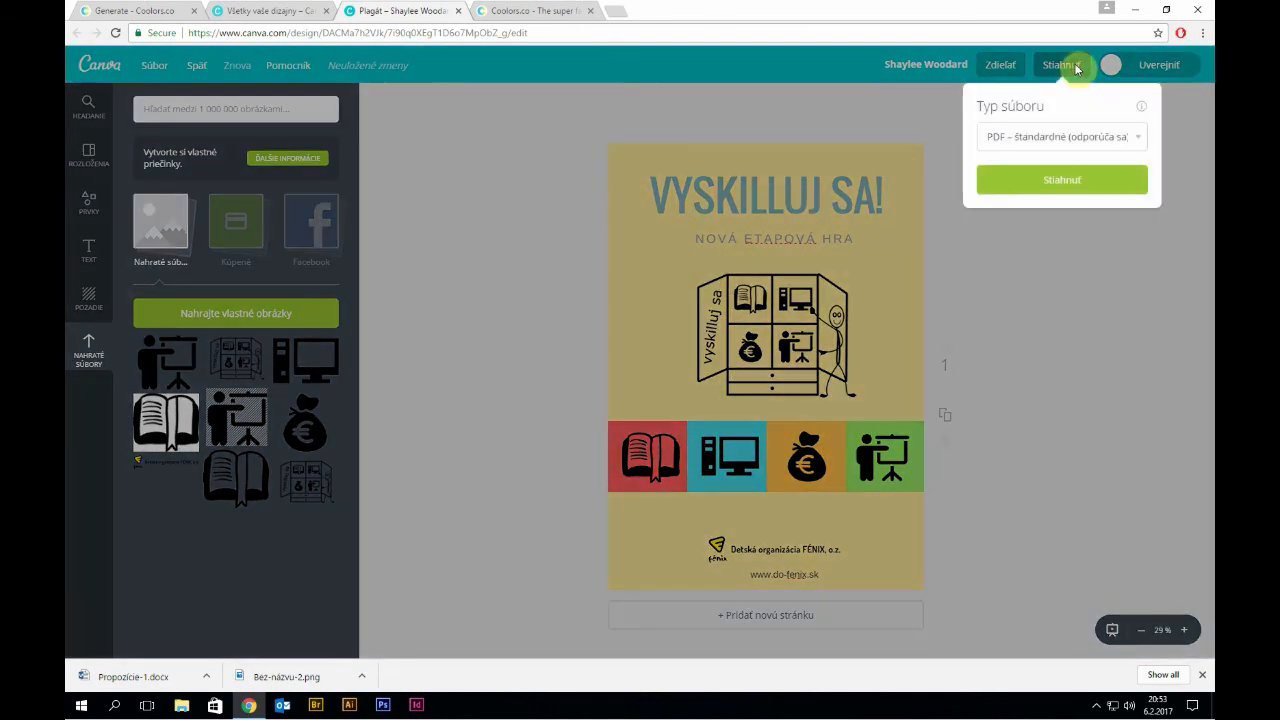
left_click(1089, 140)
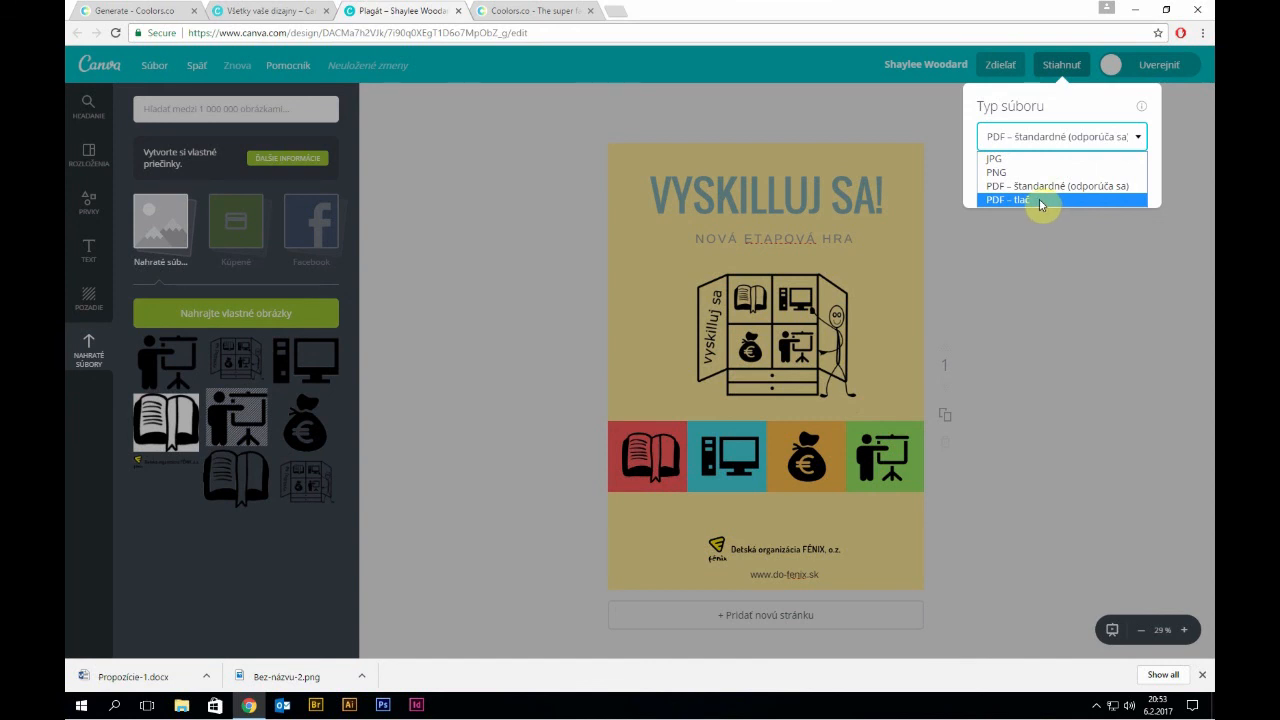
left_click(1031, 289)
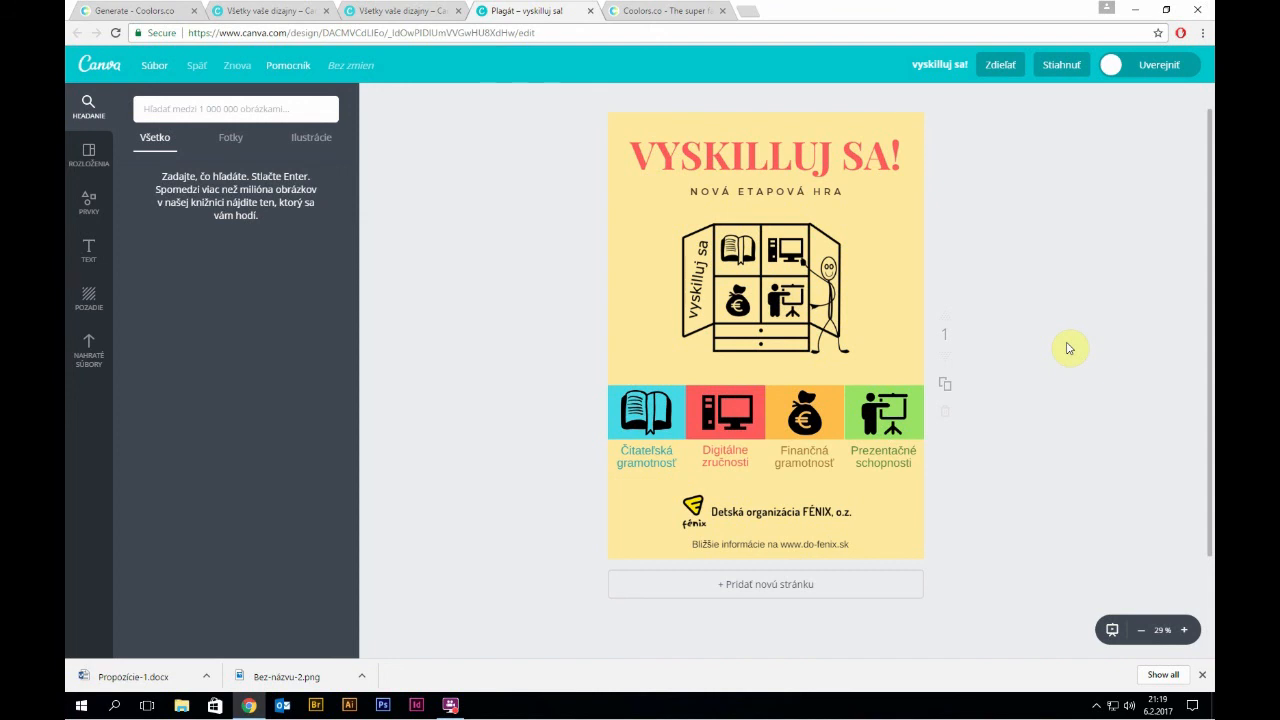
- View the finished captioned "VYSKILLUJ SA!" poster in full screen
left_click(1111, 629)
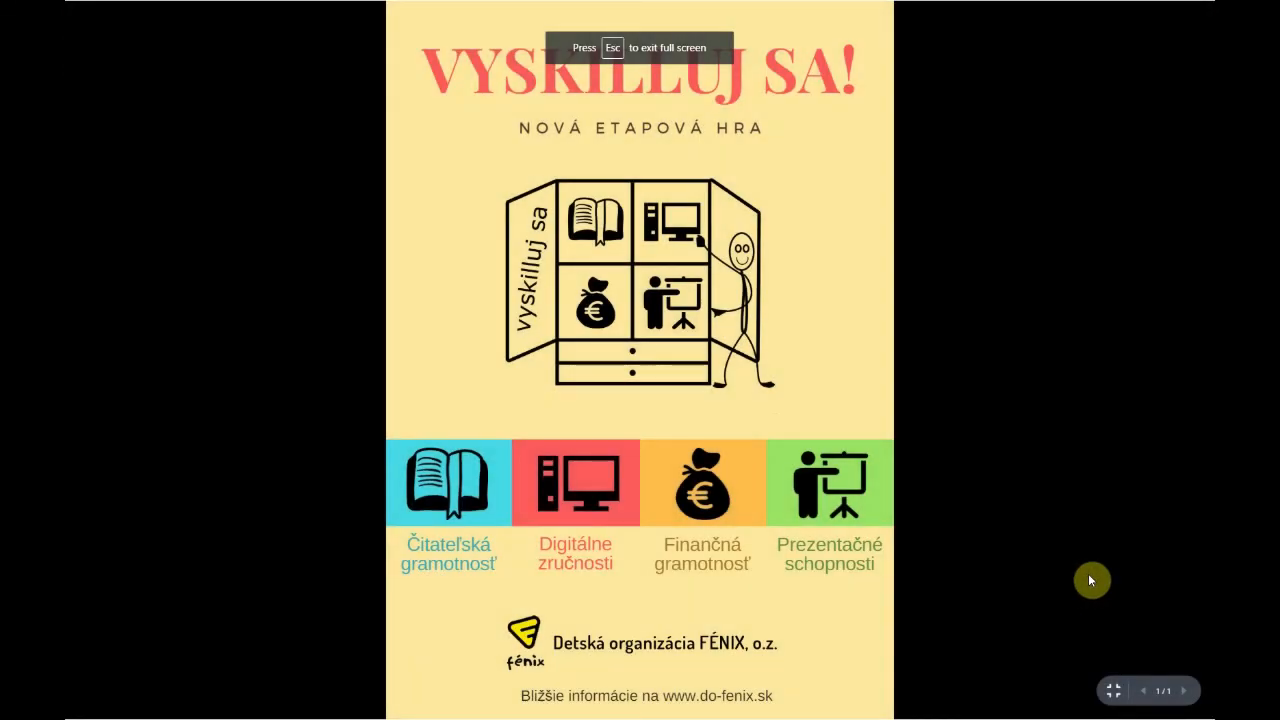